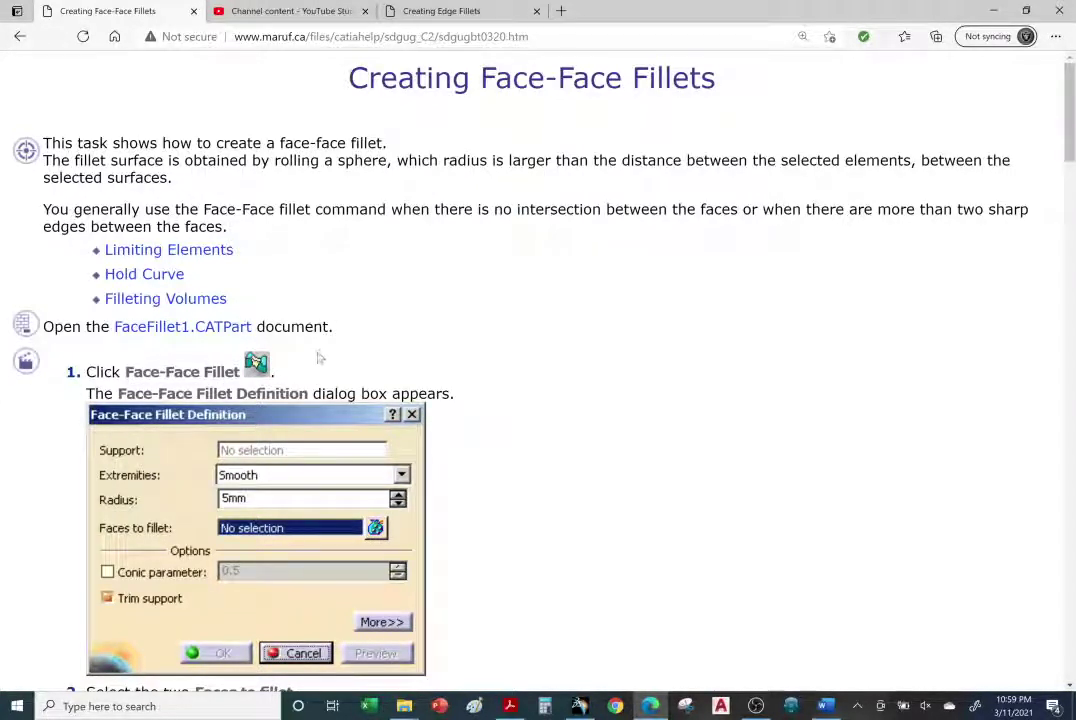
Download the FaceFillet1.CATPart document linked on the help page and open it in CATIA.
{"action": "double_click", "coordinate": [212, 330]}
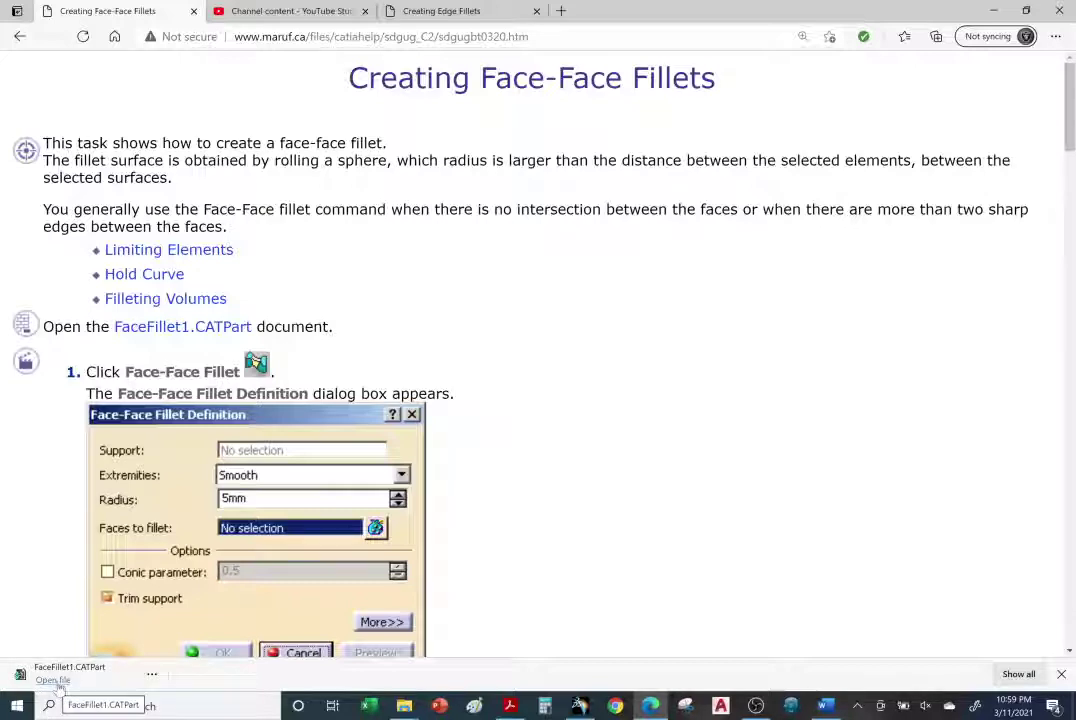
{"action": "left_click", "coordinate": [54, 680]}
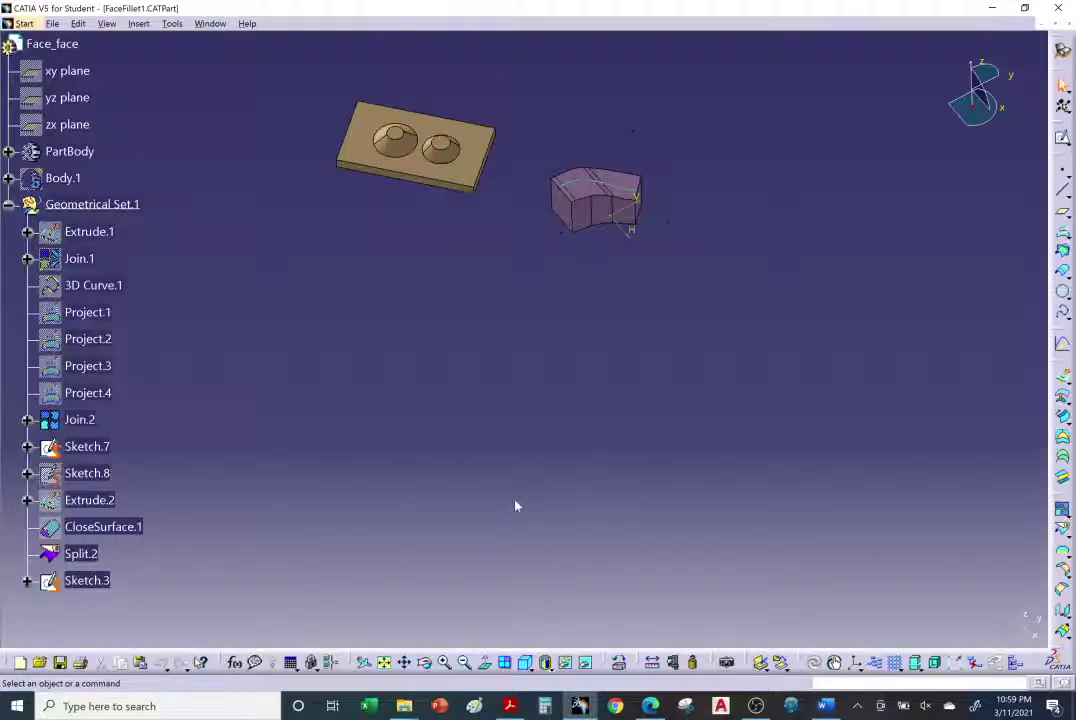
{"action": "middle_click_drag", "start_coordinate": [601, 360], "coordinate": [100, 422]}
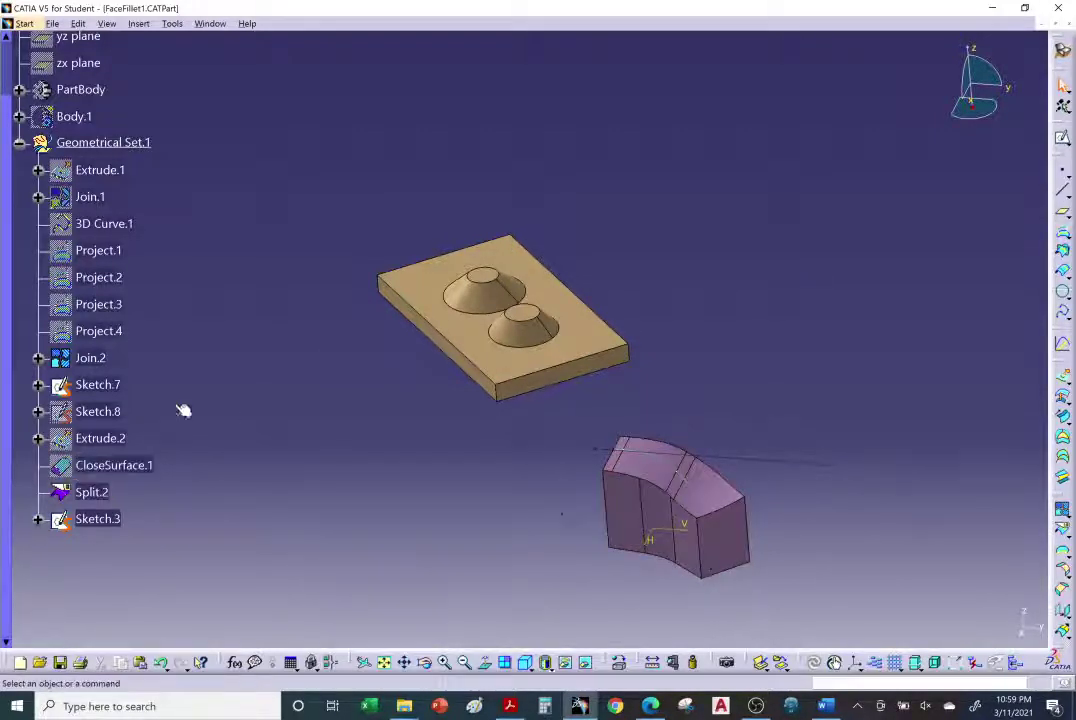
{"action": "middle_click_drag", "start_coordinate": [444, 492], "coordinate": [624, 457]}
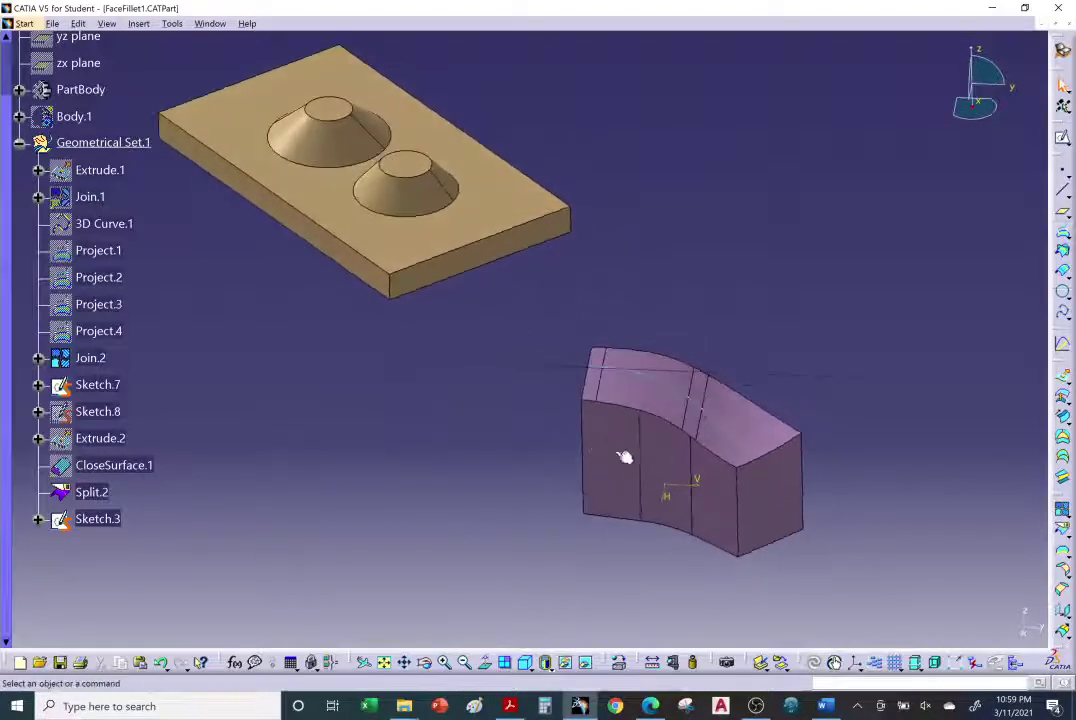
{"action": "middle_click_drag", "start_coordinate": [608, 415], "coordinate": [684, 430]}
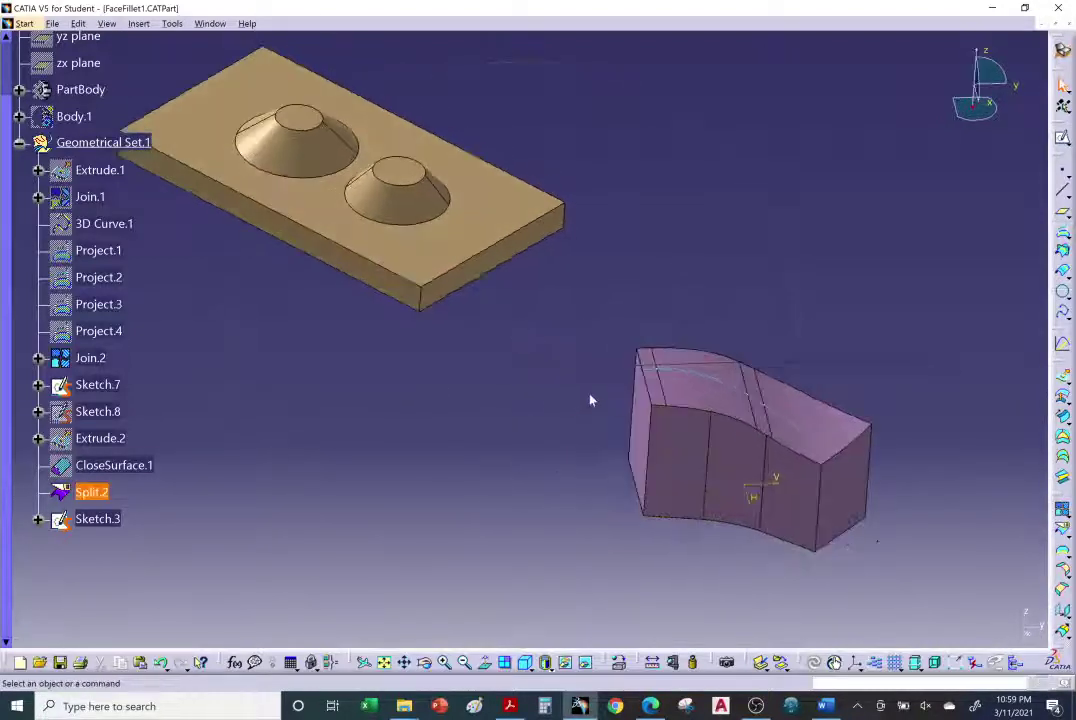
{"action": "middle_click_drag", "start_coordinate": [605, 396], "coordinate": [519, 341]}
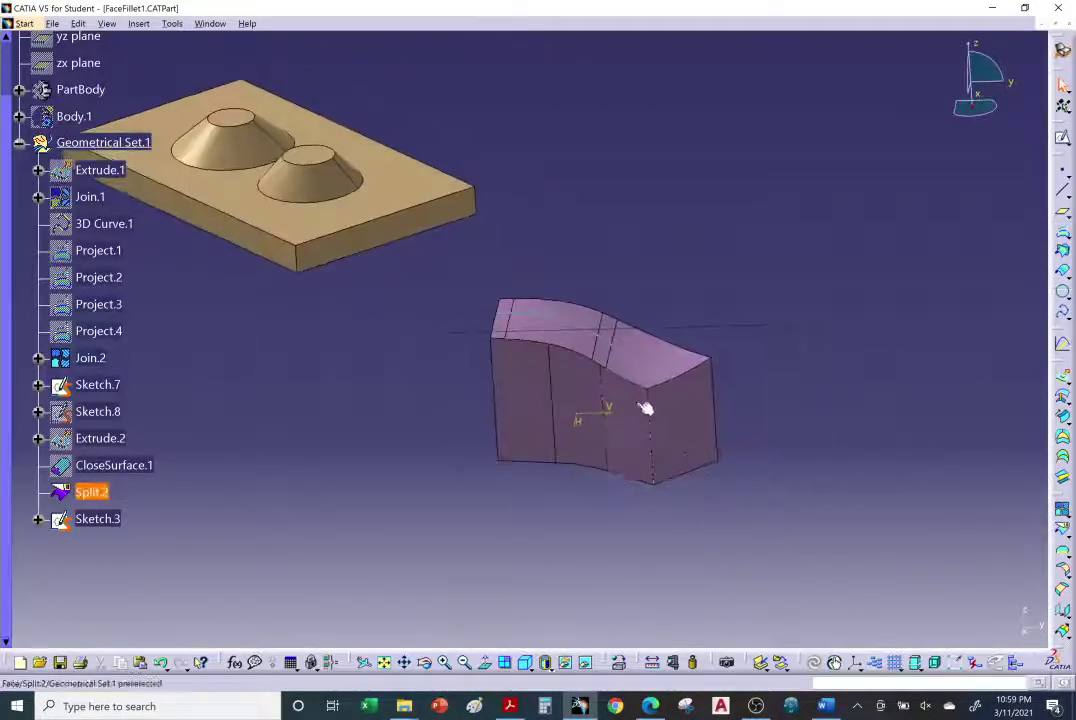
{"action": "middle_click_drag", "start_coordinate": [646, 408], "coordinate": [418, 300]}
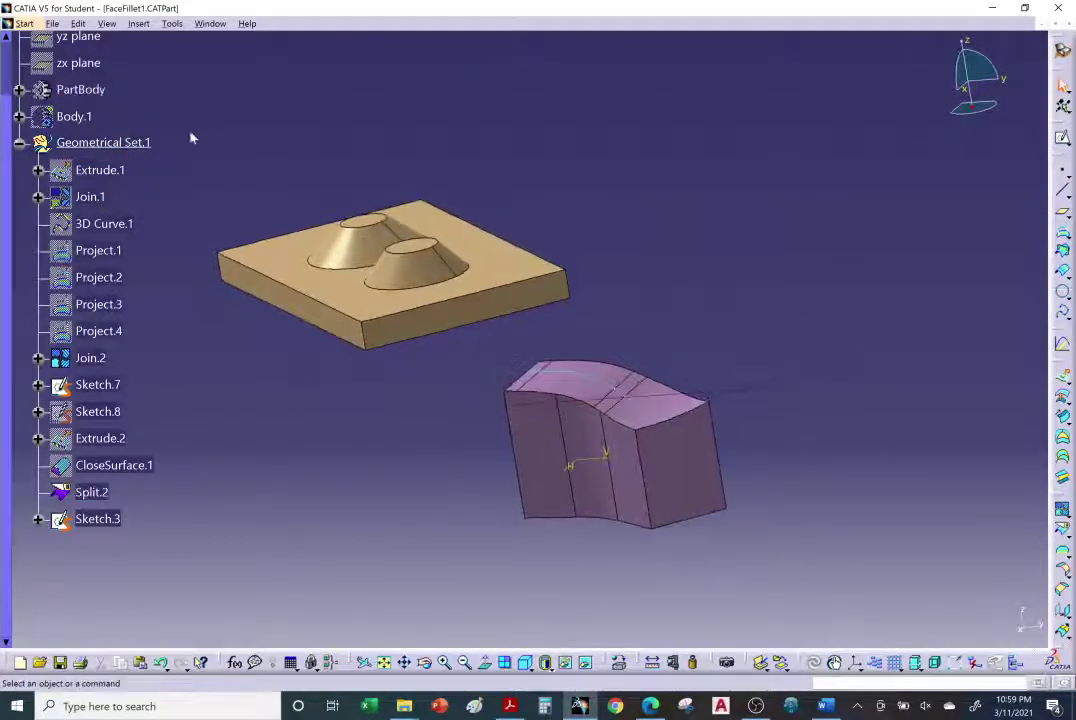
Expand PartBody to show its pad and shafts, and collapse Geometrical Set.1 in the specification tree.
{"action": "left_click", "coordinate": [18, 89]}
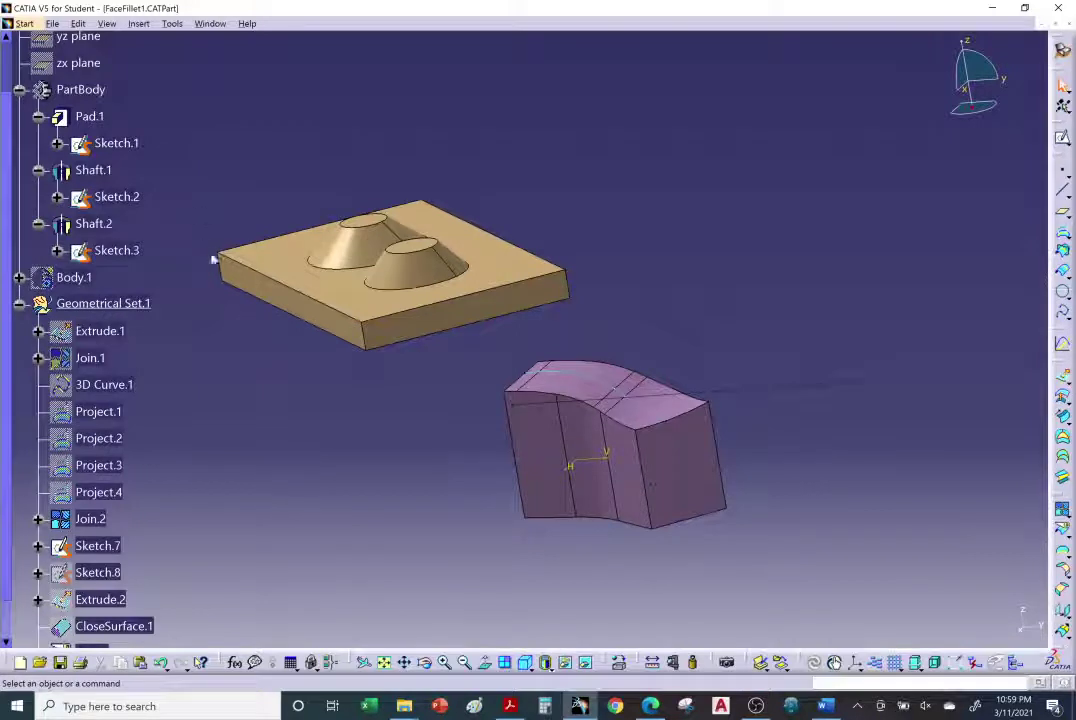
{"action": "scroll", "coordinate": [213, 260], "scroll_direction": "up", "scroll_amount": 3}
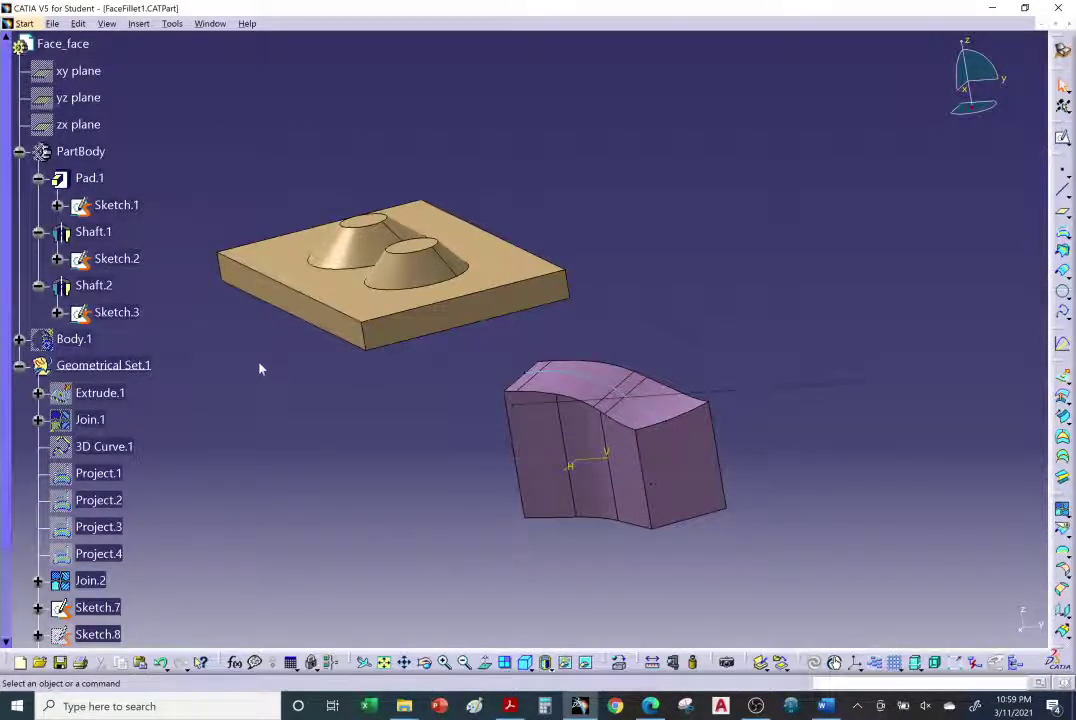
{"action": "middle_click_drag", "start_coordinate": [259, 369], "coordinate": [591, 387]}
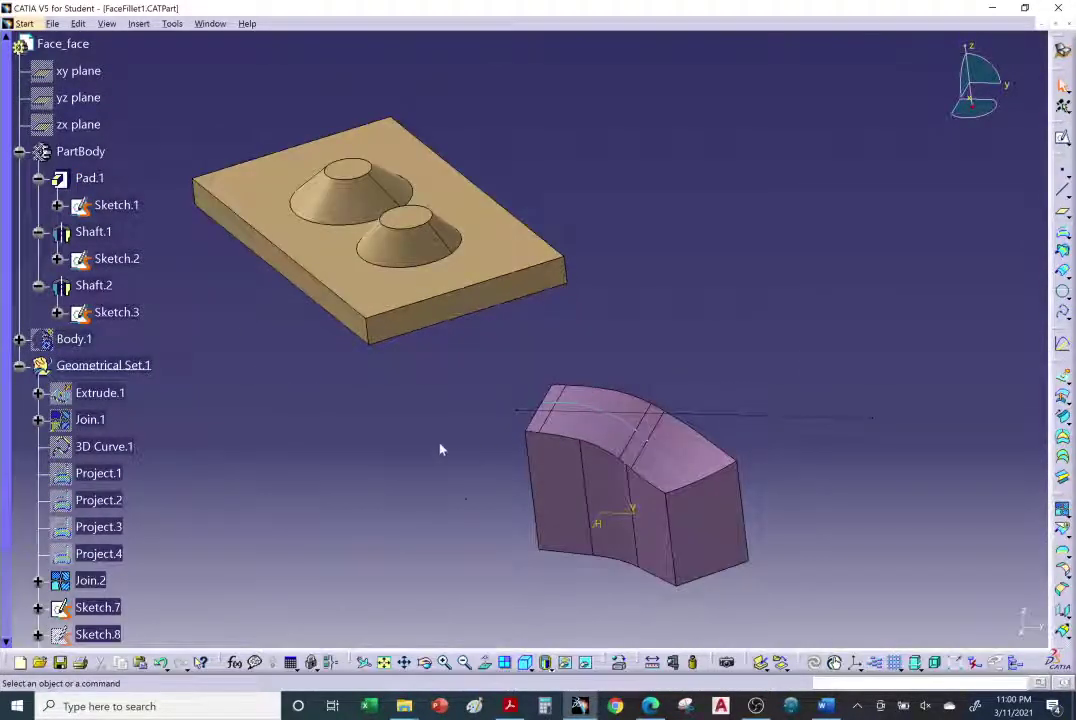
{"action": "left_click", "coordinate": [19, 366]}
{"action": "middle_click_drag", "start_coordinate": [404, 413], "coordinate": [430, 362]}
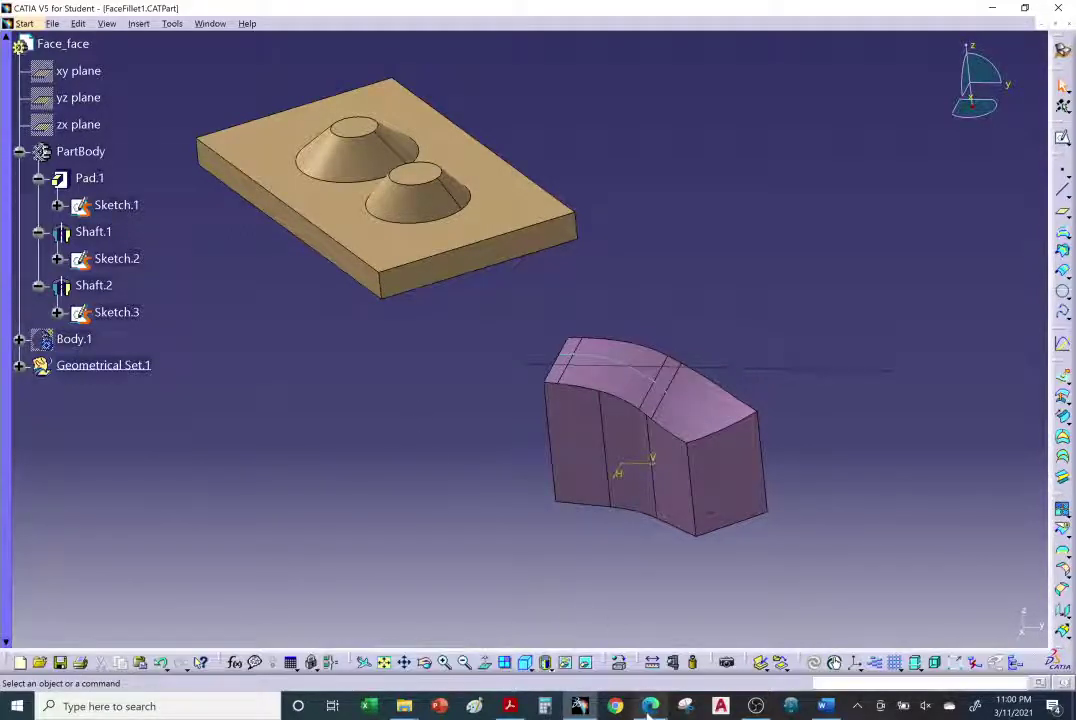
Switch to the Edge browser and read the Face-Face Fillets help page from the fillet procedure through the Hold Curve section.
{"action": "mouse_move", "coordinate": [650, 707]}
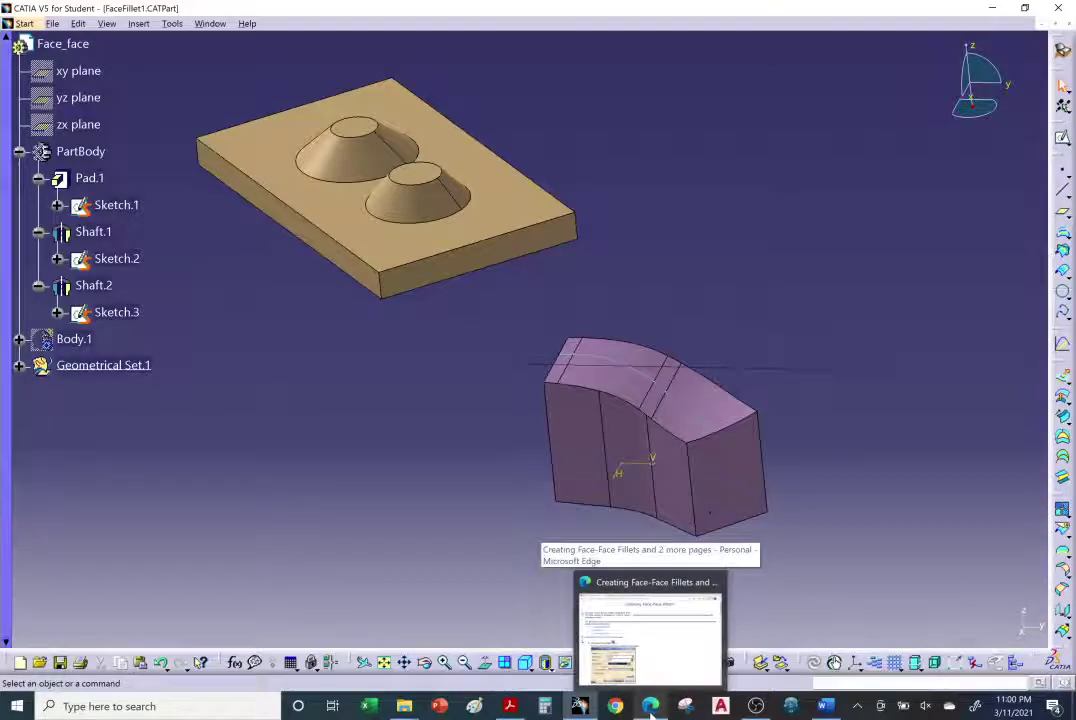
{"action": "left_click", "coordinate": [652, 706]}
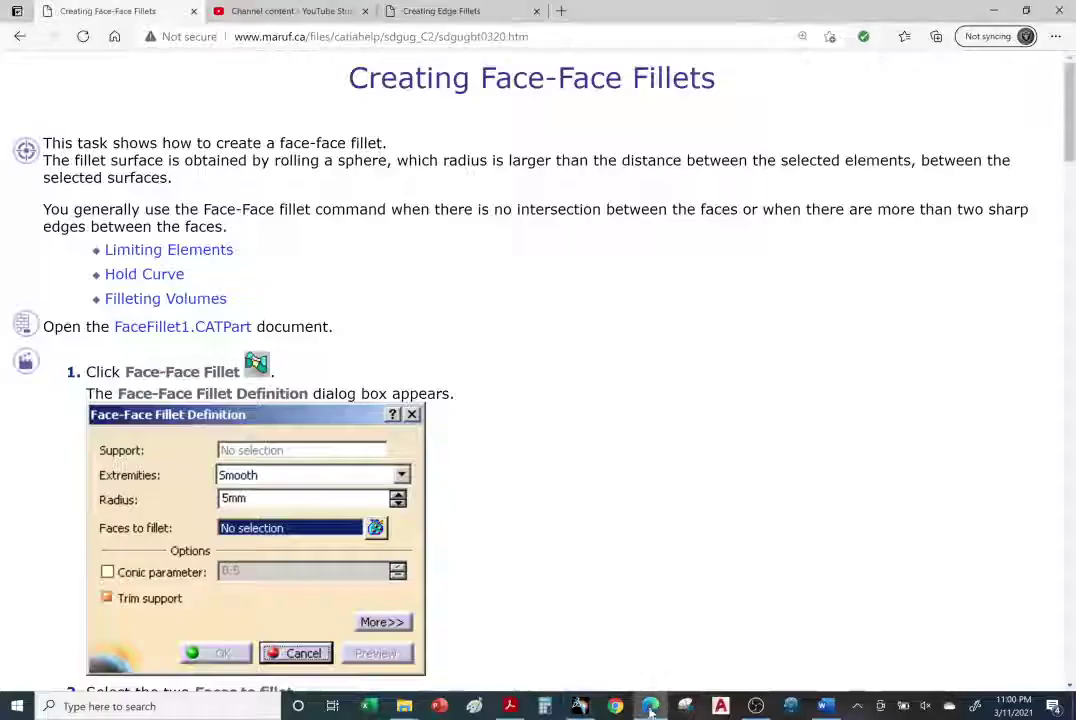
{"action": "scroll", "coordinate": [478, 346], "scroll_direction": "down", "scroll_amount": 3}
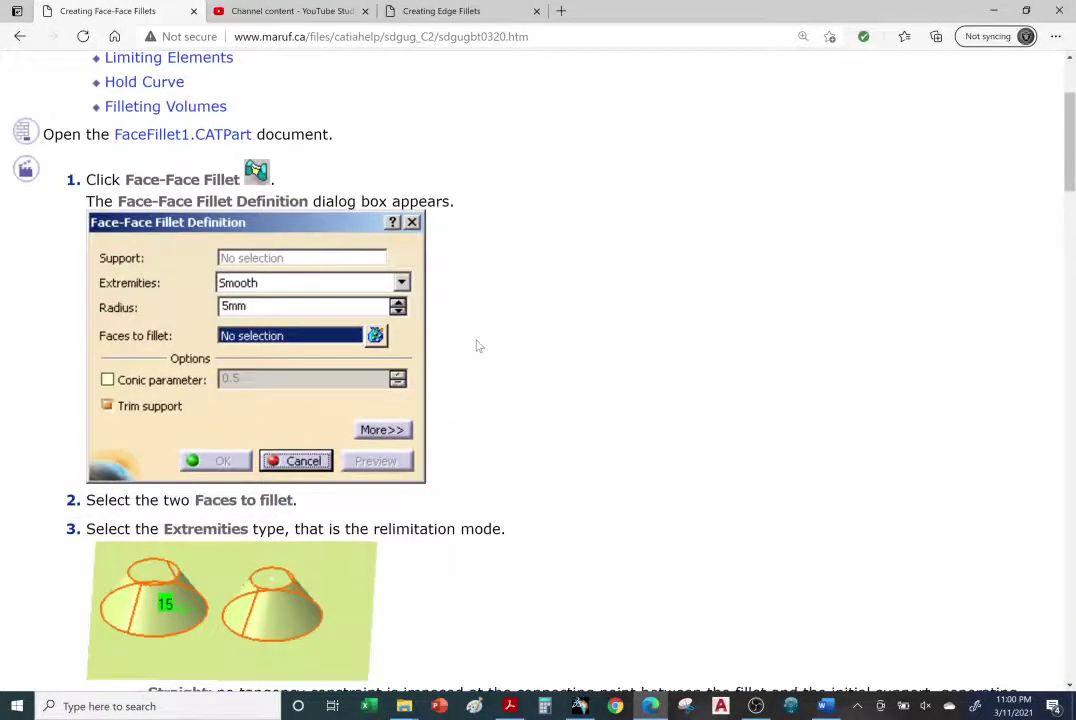
{"action": "scroll", "coordinate": [478, 346], "scroll_direction": "down", "scroll_amount": 3}
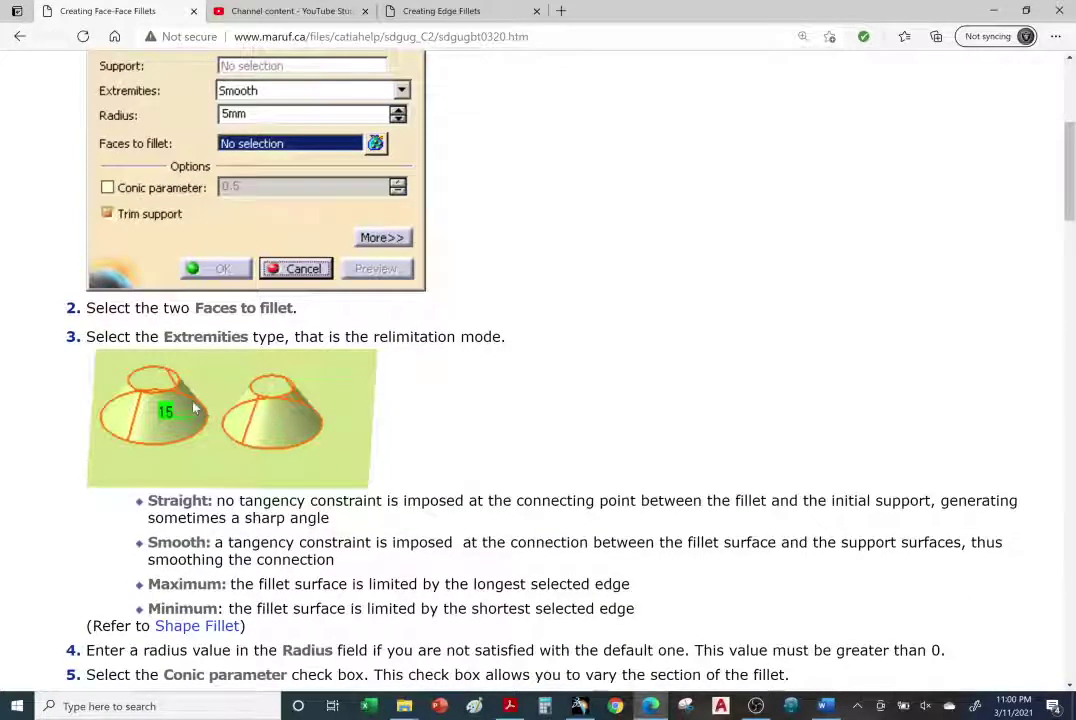
{"action": "scroll", "coordinate": [195, 408], "scroll_direction": "up", "scroll_amount": 2}
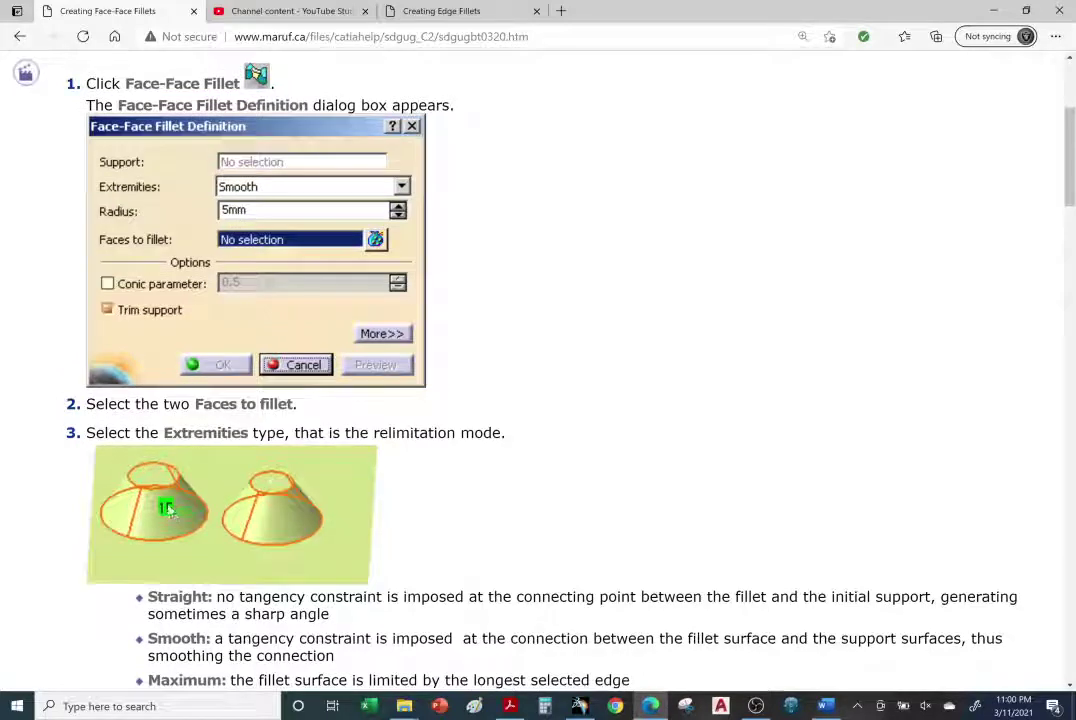
{"action": "scroll", "coordinate": [177, 515], "scroll_direction": "down", "scroll_amount": 4}
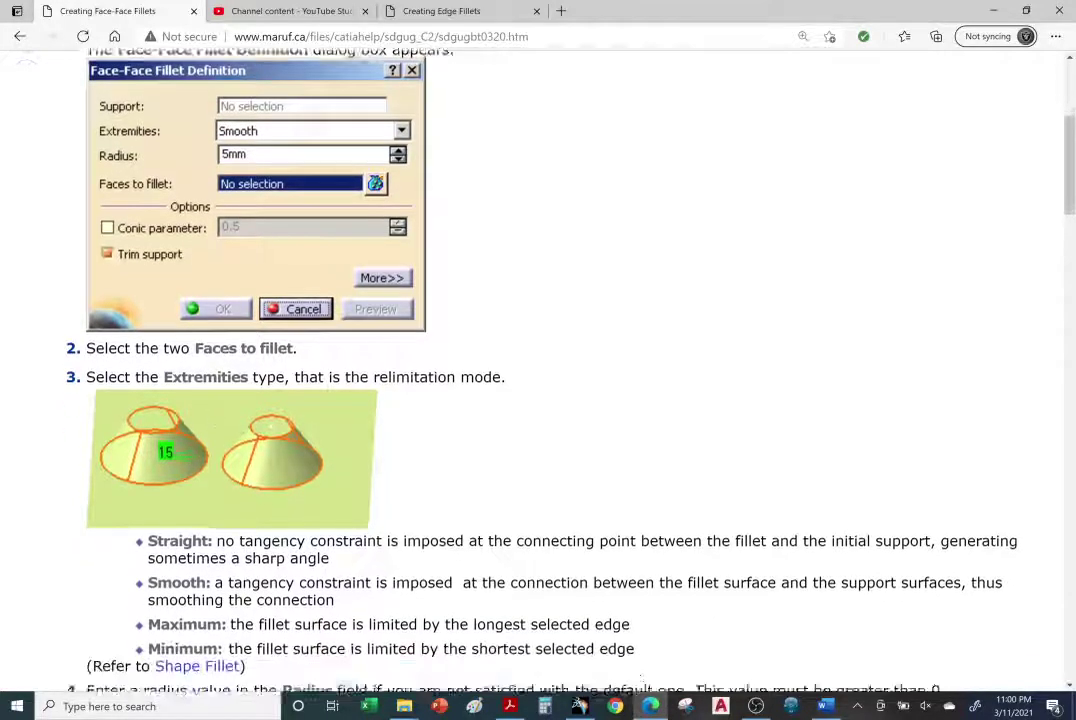
{"action": "scroll", "coordinate": [240, 455], "scroll_direction": "down", "scroll_amount": 10}
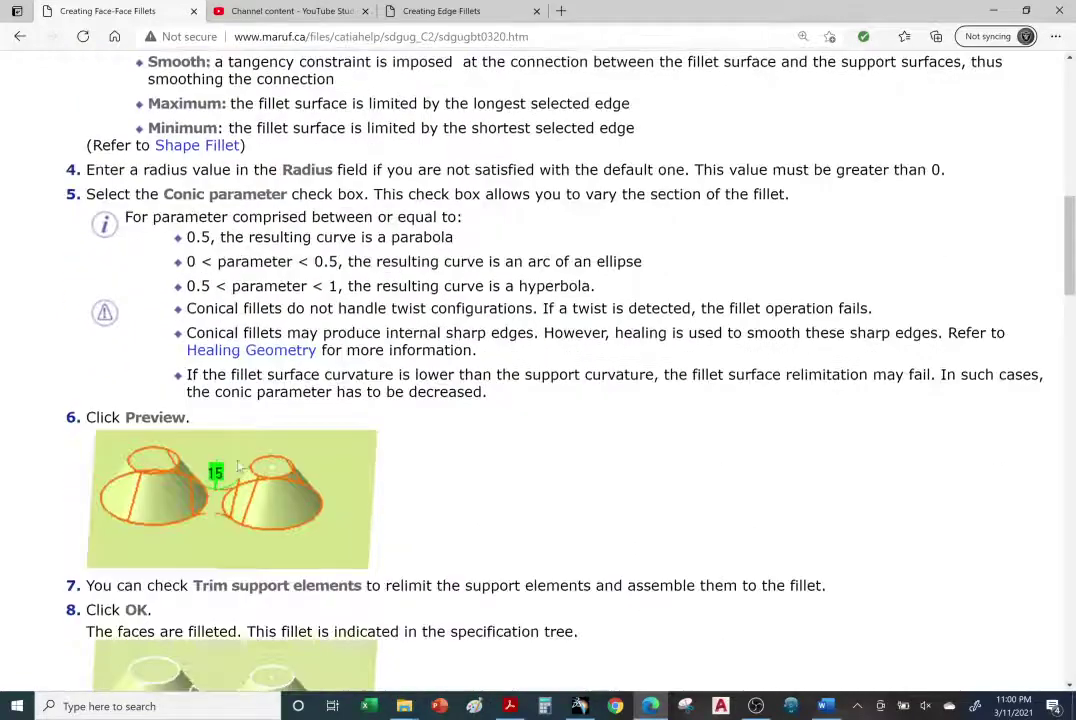
{"action": "scroll", "coordinate": [240, 455], "scroll_direction": "down", "scroll_amount": 2}
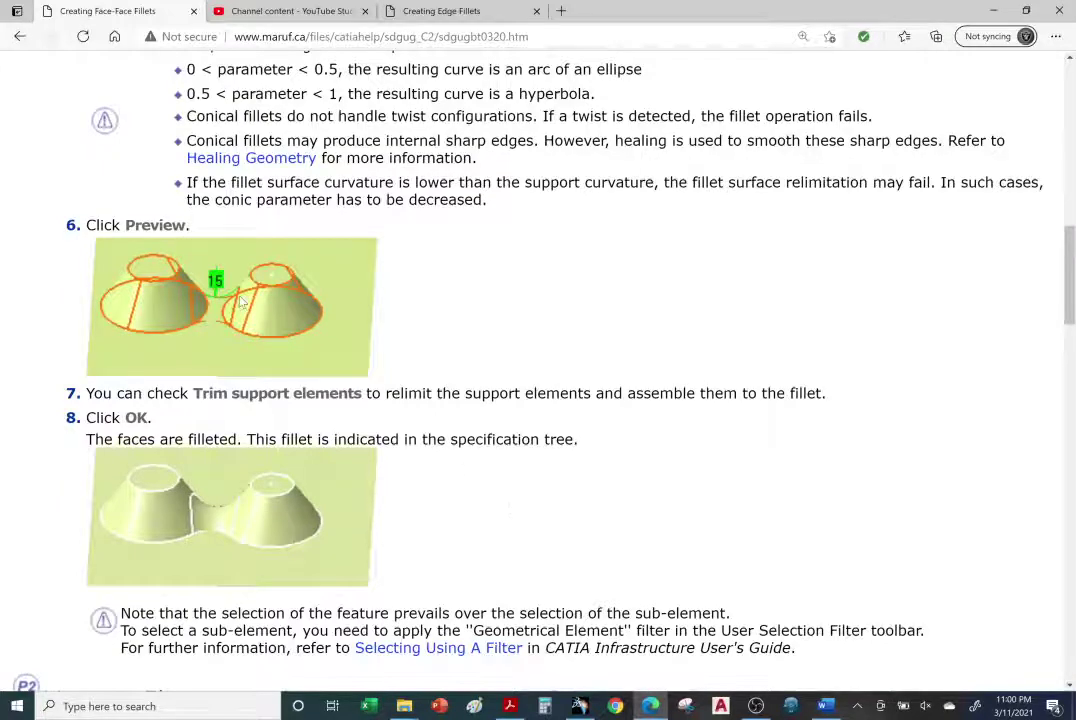
{"action": "scroll", "coordinate": [236, 288], "scroll_direction": "down", "scroll_amount": 8}
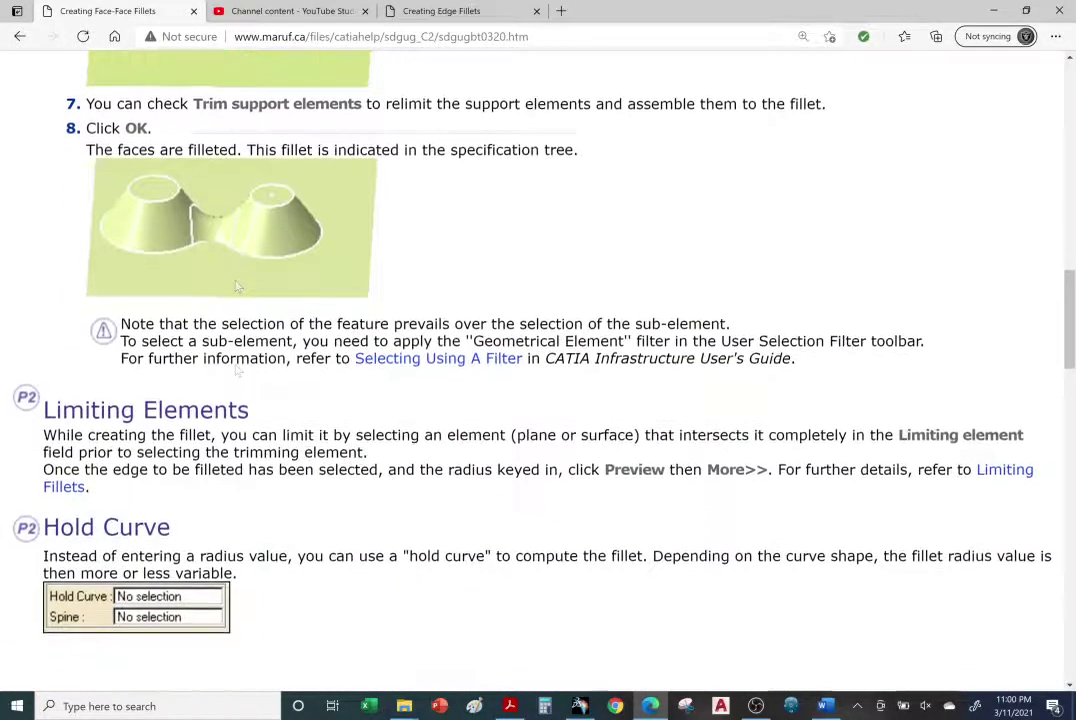
{"action": "scroll", "coordinate": [236, 288], "scroll_direction": "down", "scroll_amount": 4}
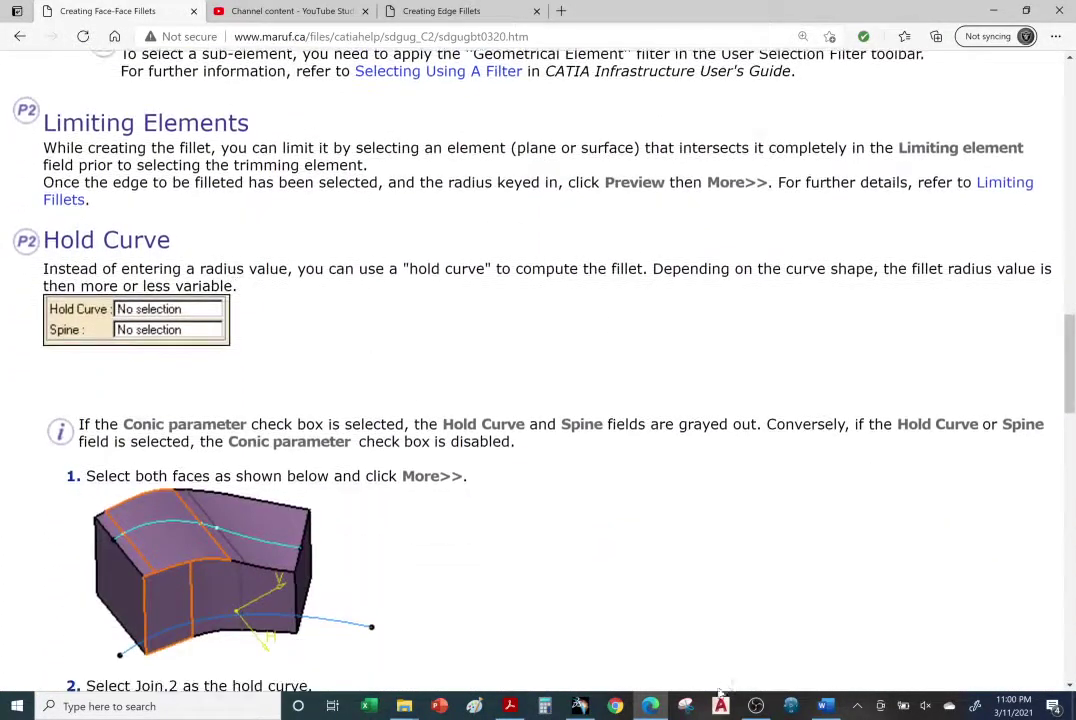
Switch back to CATIA and inspect the part's hidden geometry and the PartBody plate with its two cones.
{"action": "left_click", "coordinate": [579, 706]}
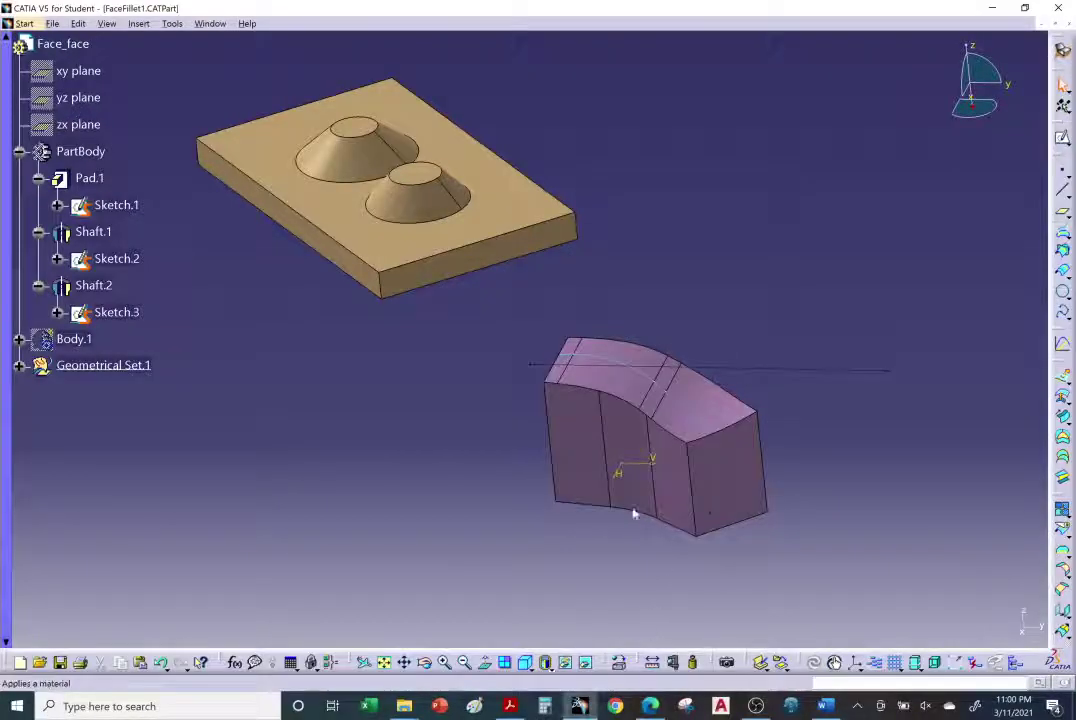
{"action": "middle_click_drag", "start_coordinate": [633, 513], "coordinate": [627, 483]}
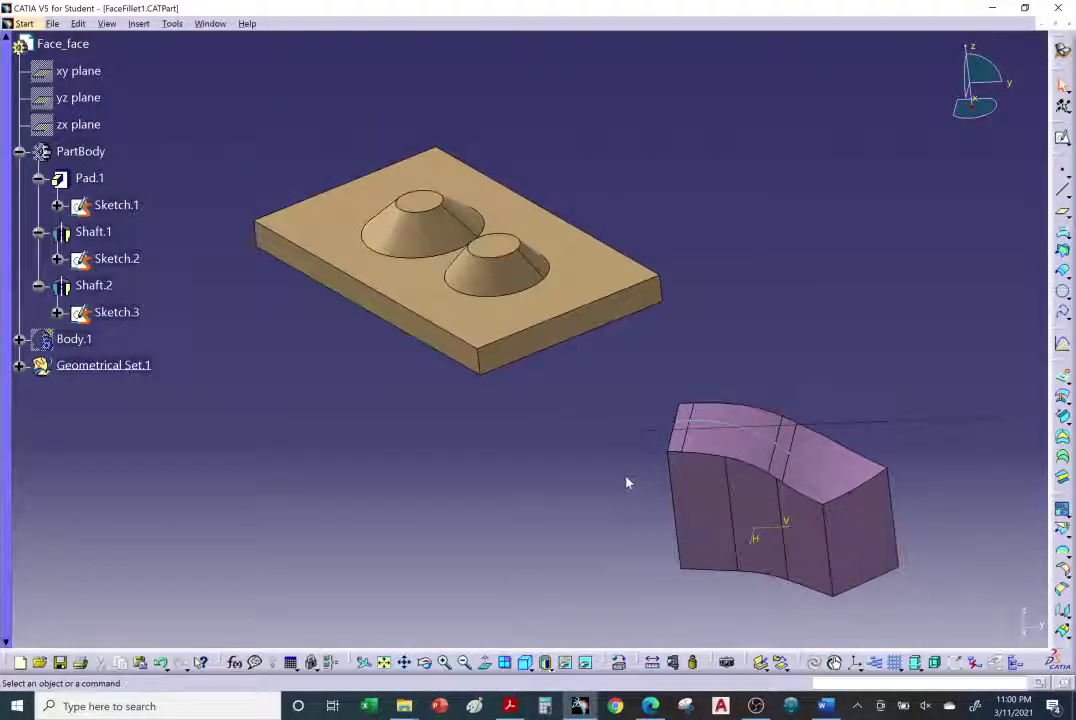
{"action": "left_click", "coordinate": [586, 663]}
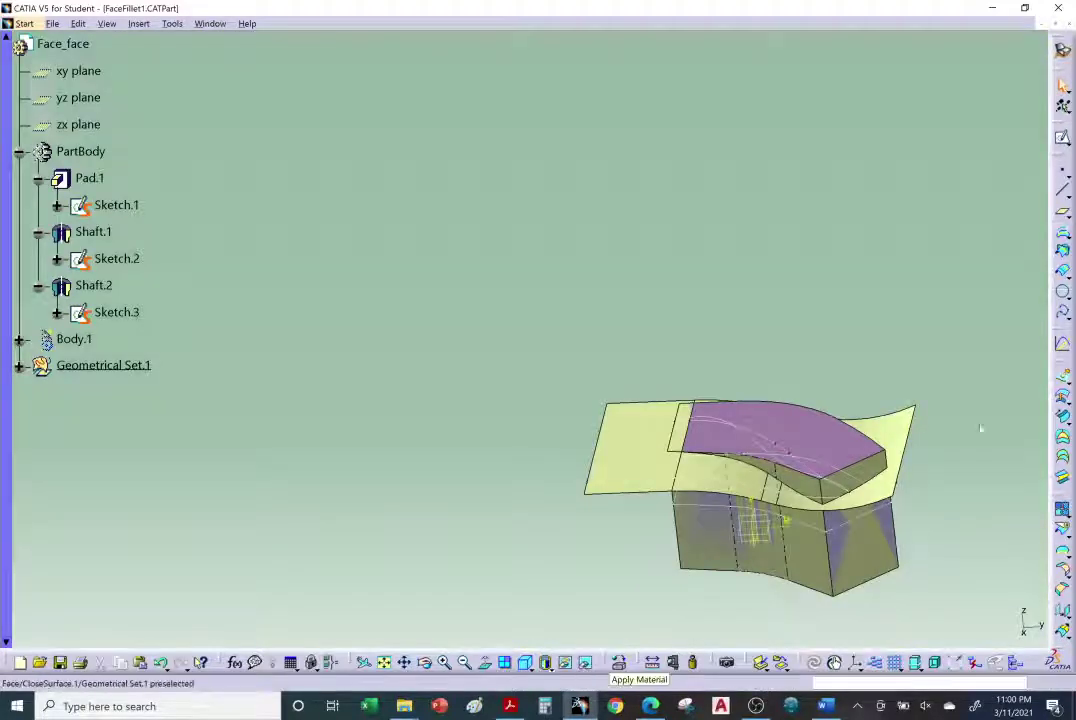
{"action": "left_click", "coordinate": [585, 664]}
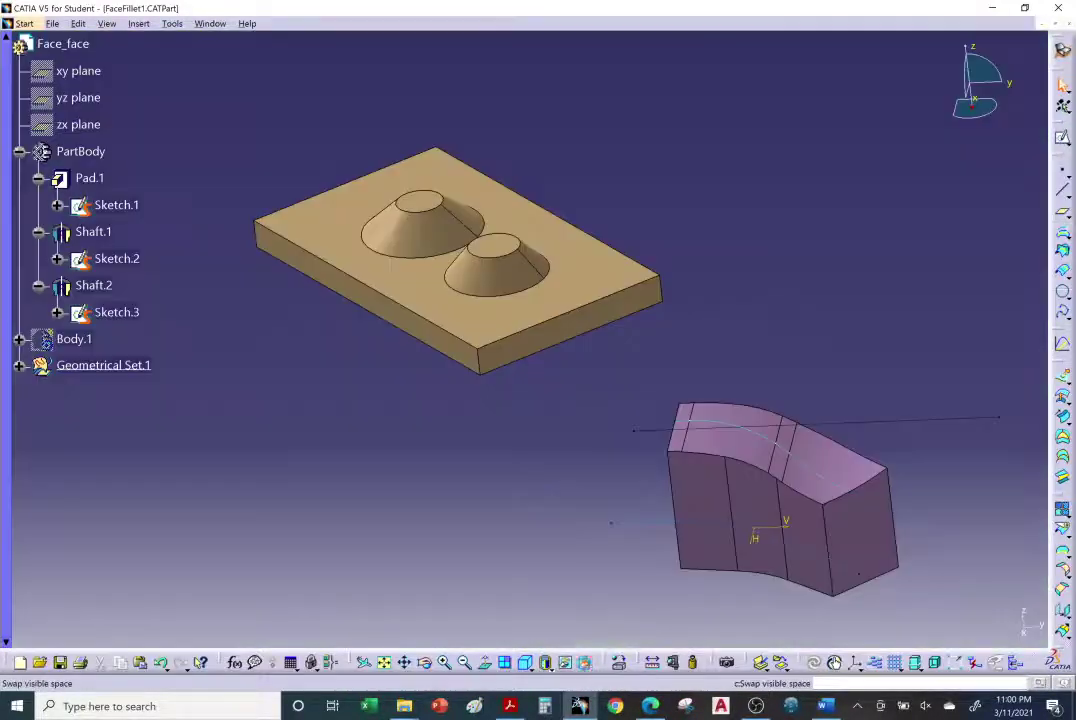
{"action": "middle_click_drag", "start_coordinate": [530, 421], "coordinate": [694, 413]}
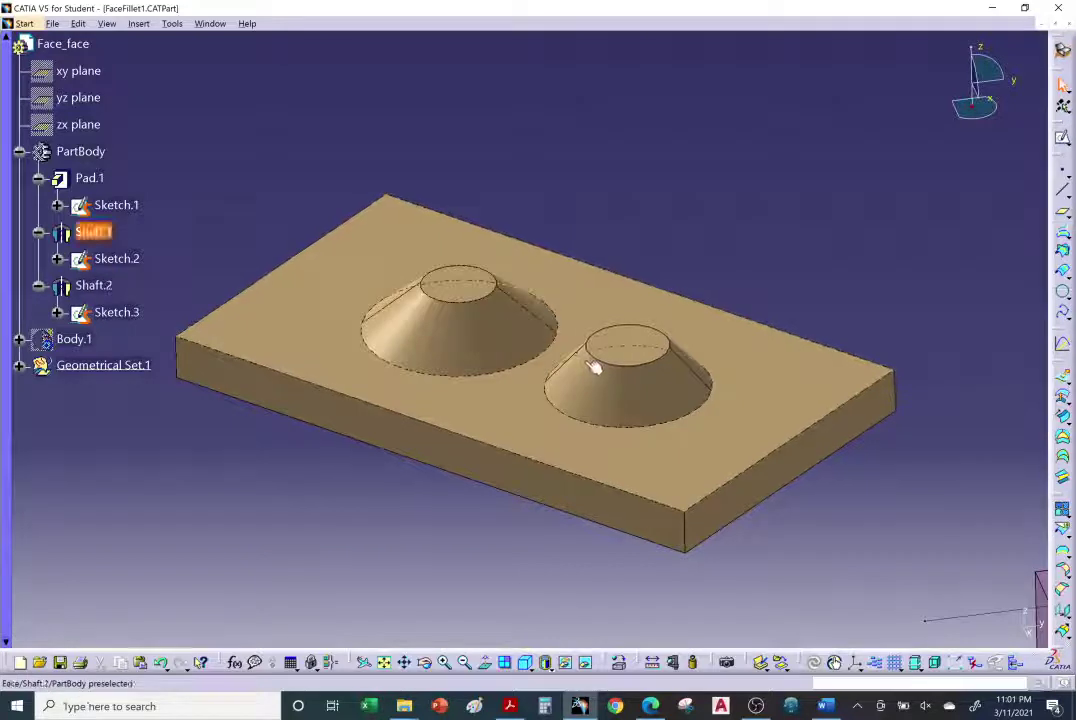
{"action": "left_click", "coordinate": [105, 153]}
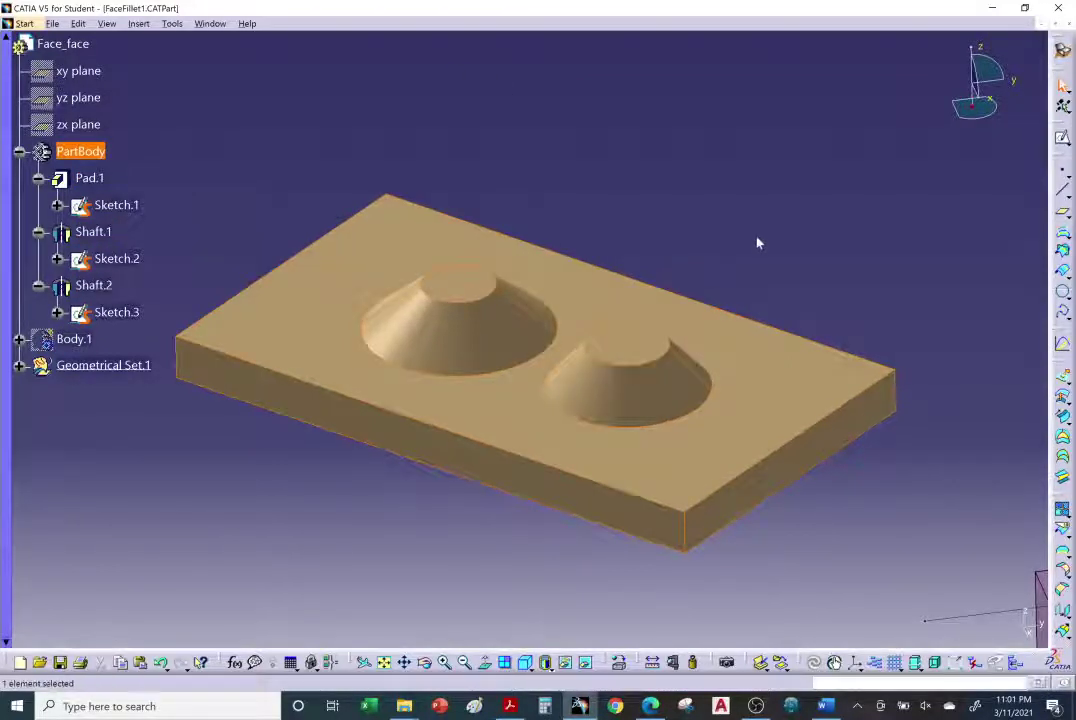
{"action": "middle_click_drag", "start_coordinate": [569, 427], "coordinate": [709, 431]}
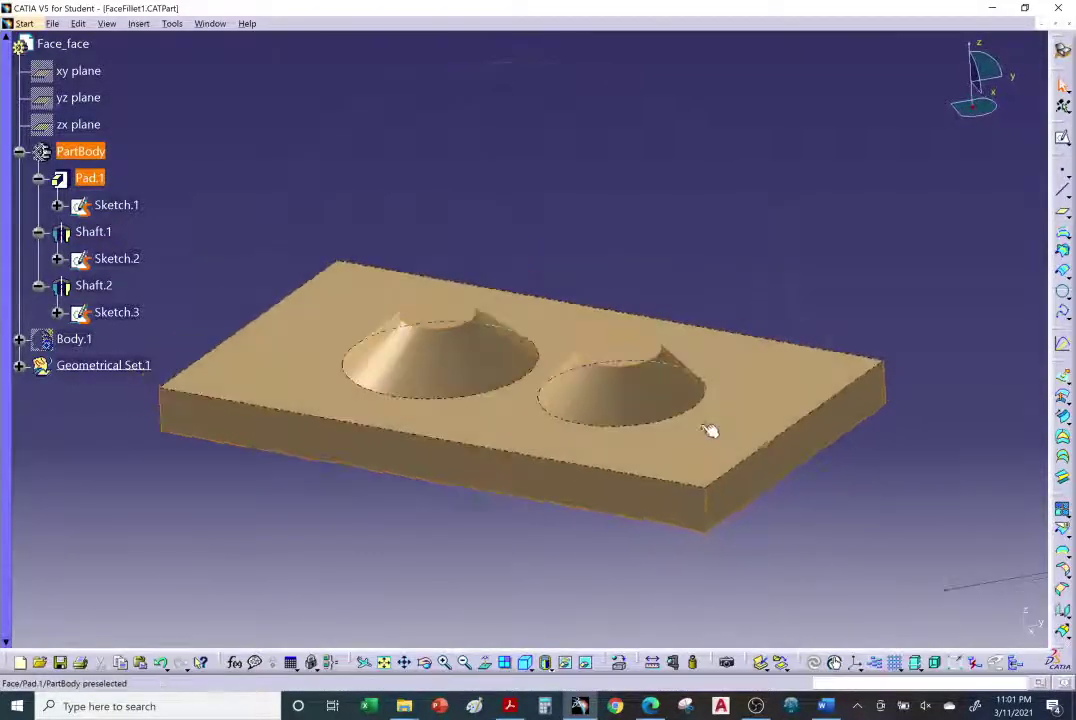
{"action": "left_click", "coordinate": [292, 136]}
Insert a new geometrical set under the Face_face part.
{"action": "left_click", "coordinate": [139, 23]}
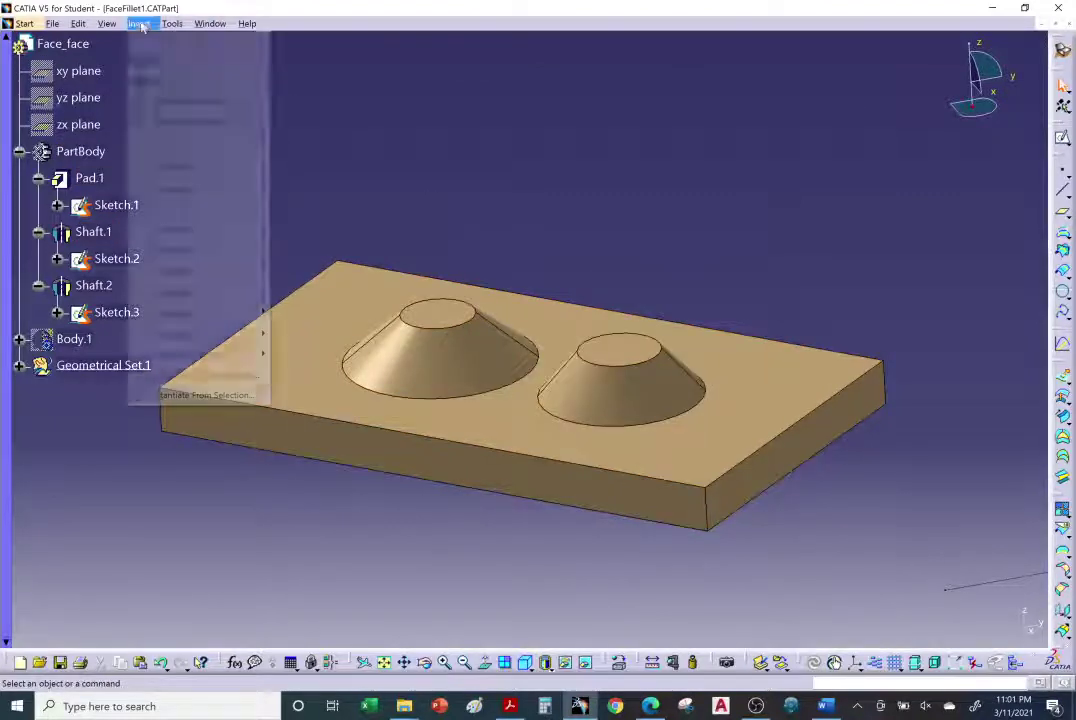
{"action": "left_click", "coordinate": [163, 101]}
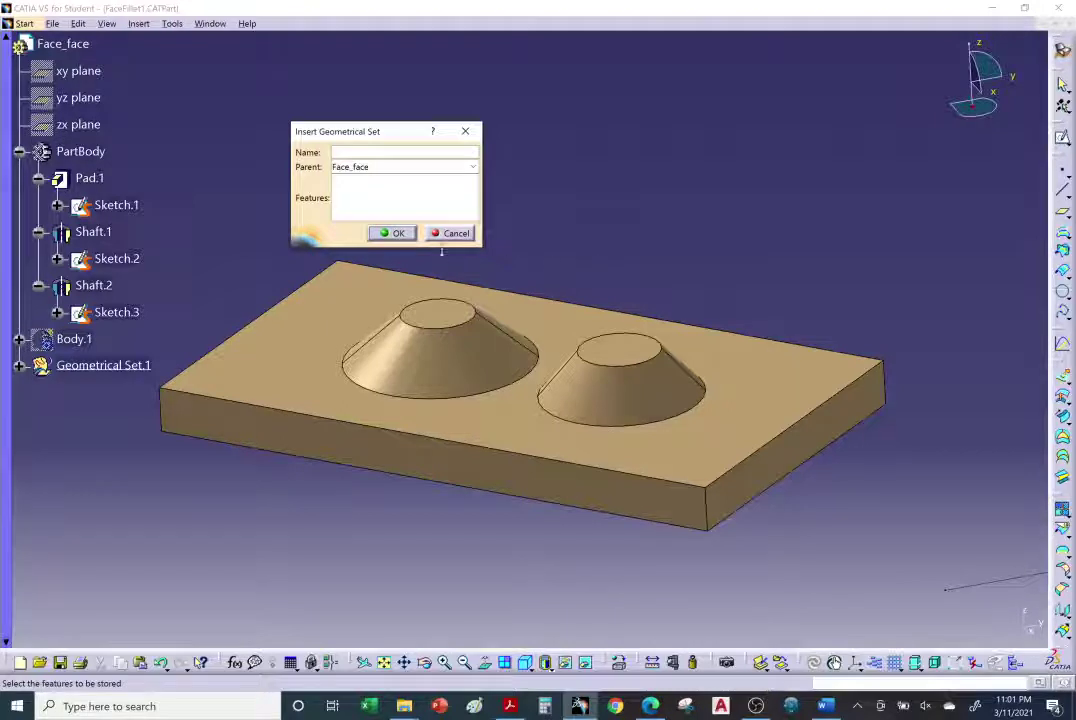
{"action": "left_click", "coordinate": [392, 233]}
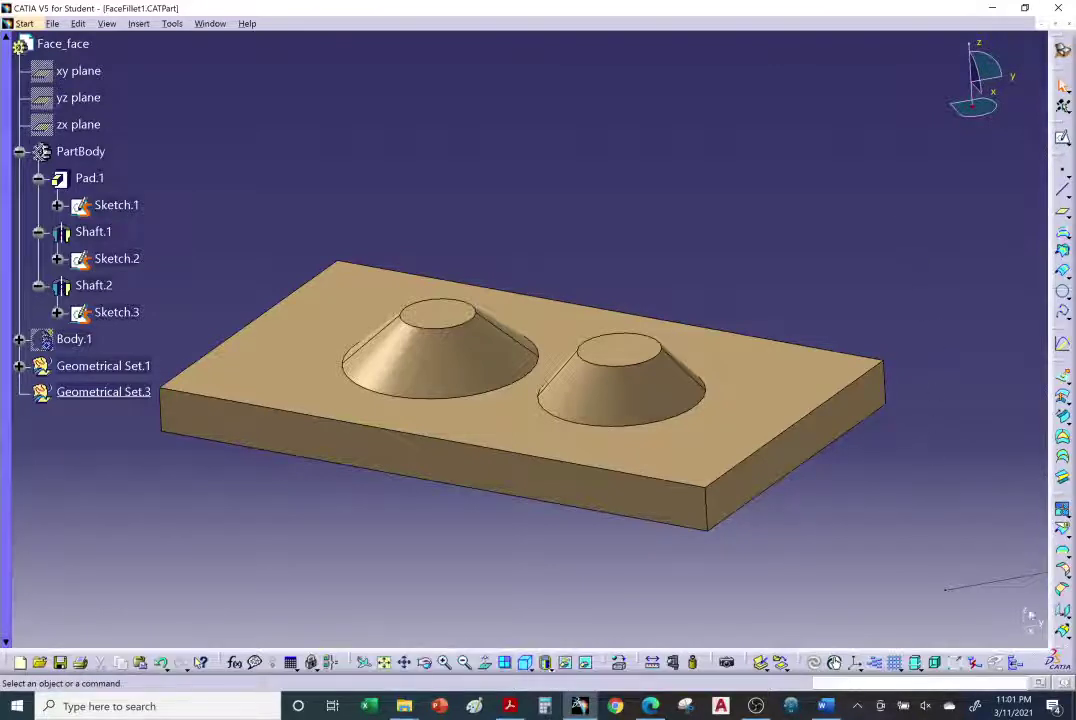
{"action": "left_click", "coordinate": [1065, 570]}
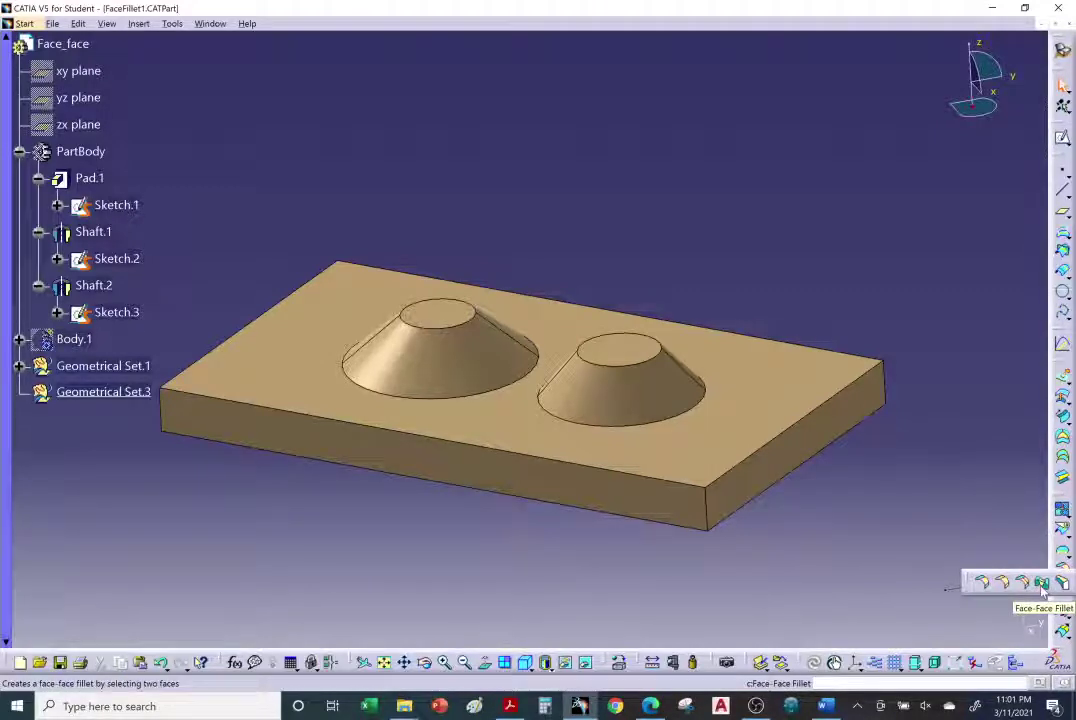
{"action": "left_click", "coordinate": [1041, 588]}
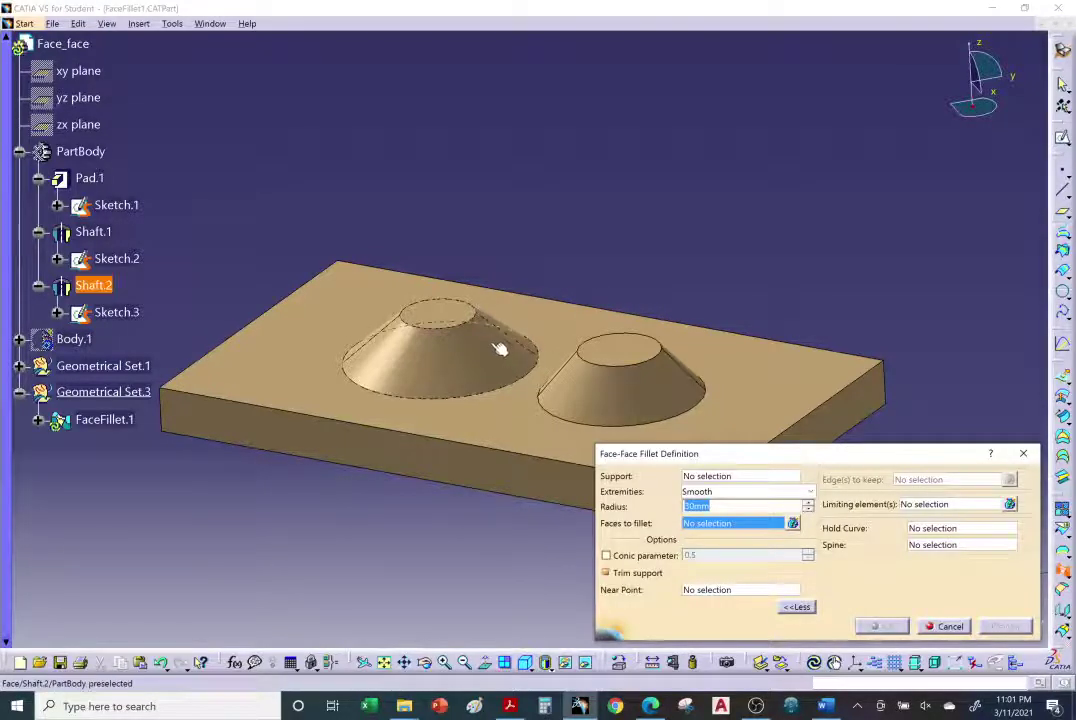
{"action": "left_click", "coordinate": [490, 346]}
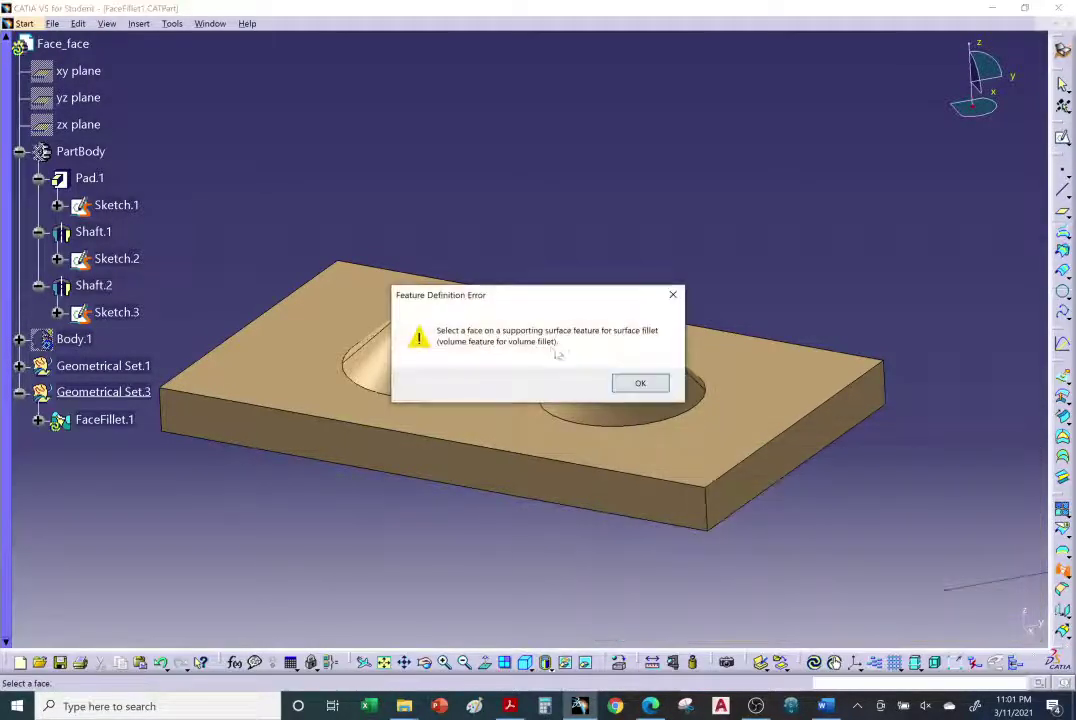
{"action": "left_click", "coordinate": [641, 382]}
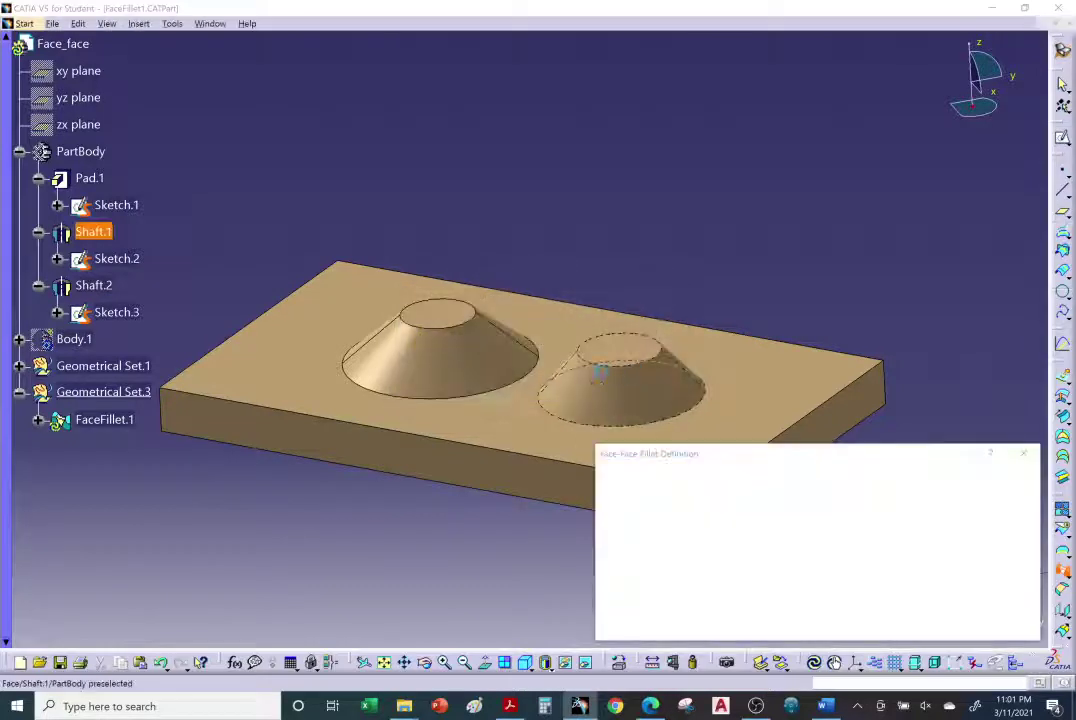
{"action": "left_click", "coordinate": [608, 390]}
{"action": "left_click", "coordinate": [620, 384]}
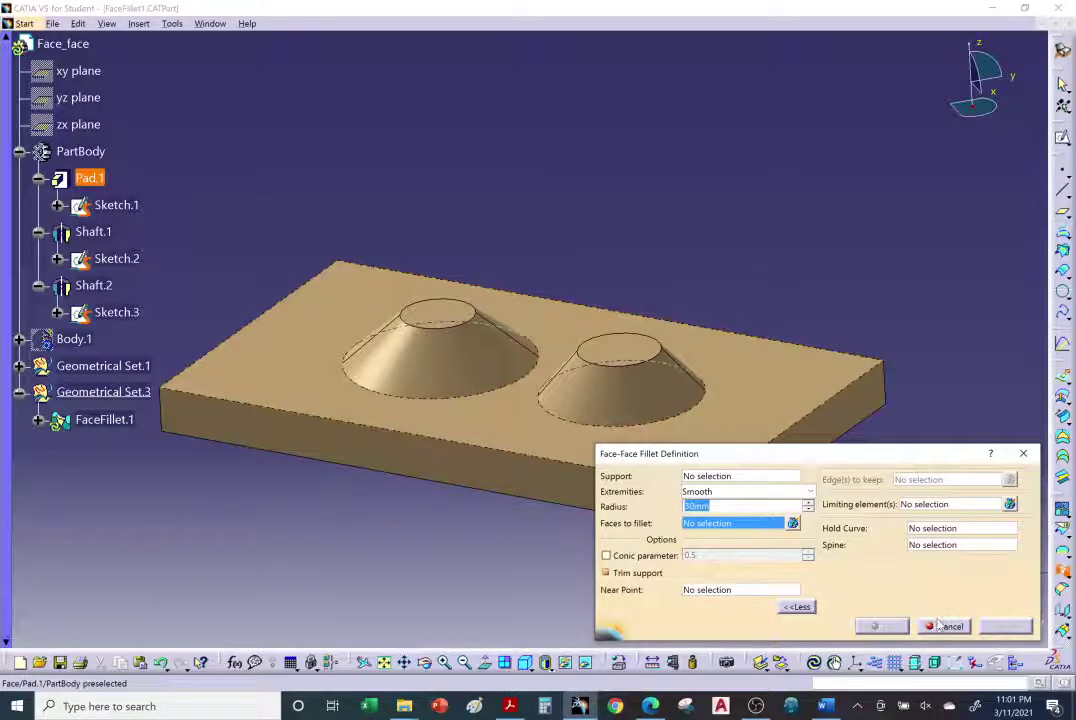
{"action": "left_click", "coordinate": [942, 626]}
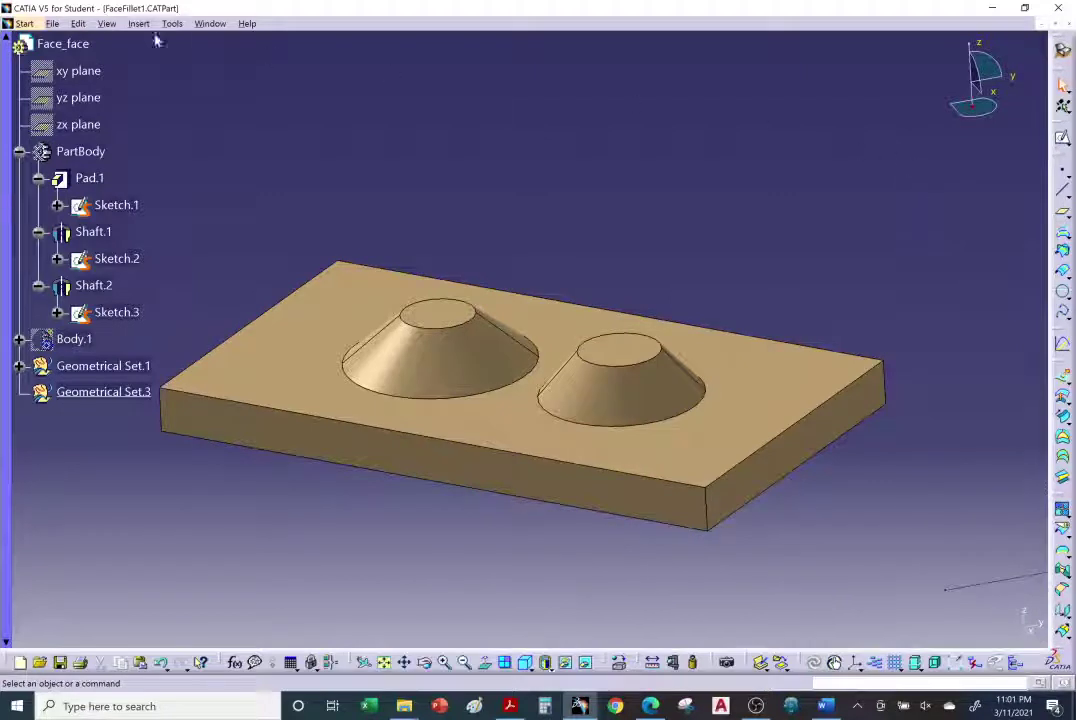
Switch to the Part Design workbench.
{"action": "left_click", "coordinate": [24, 23]}
{"action": "mouse_move", "coordinate": [33, 90]}
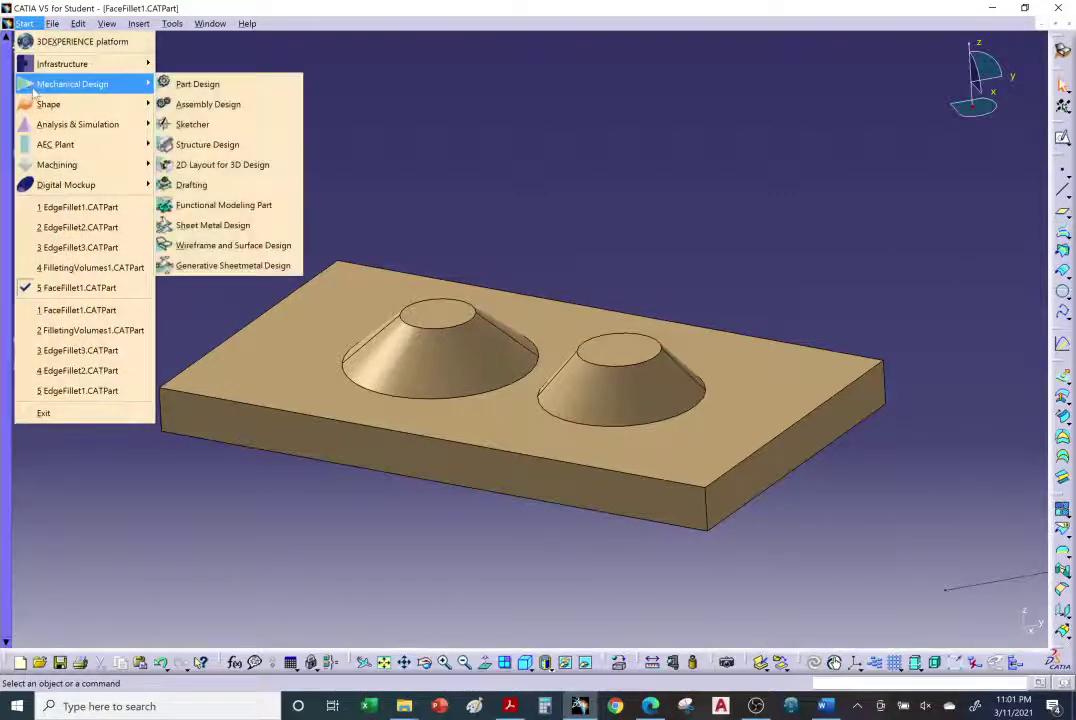
{"action": "left_click", "coordinate": [222, 85]}
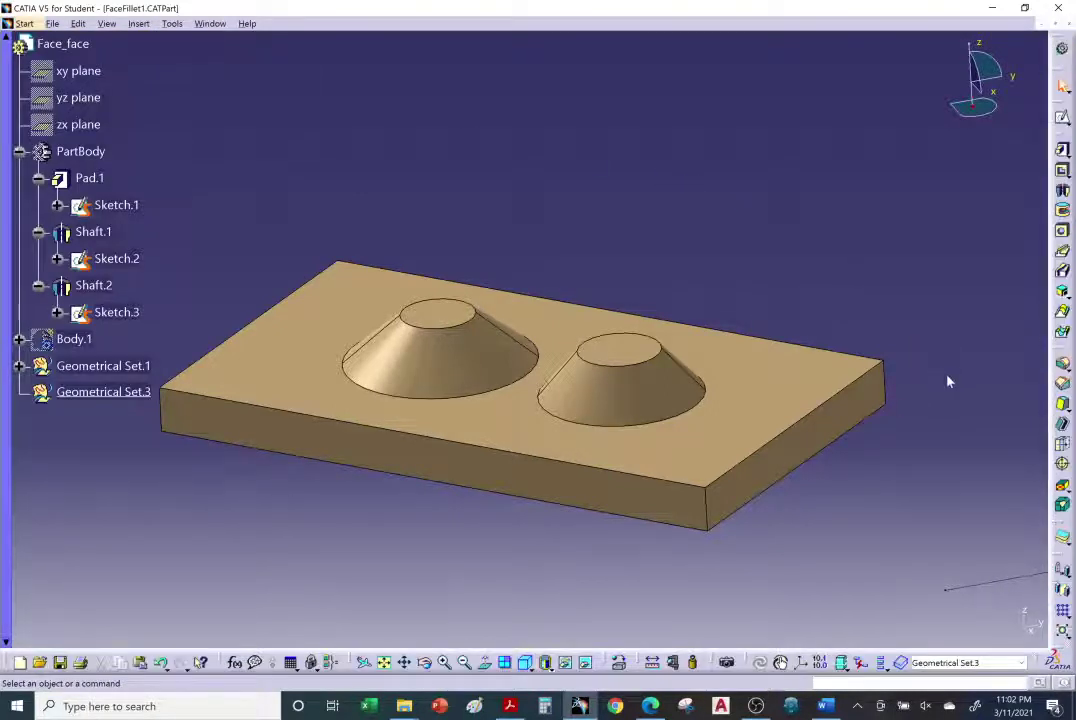
Create a face-face fillet with a 30 mm radius between the conical faces of Shaft.2 and Shaft.1, previewing it before accepting.
{"action": "left_click", "coordinate": [1062, 383]}
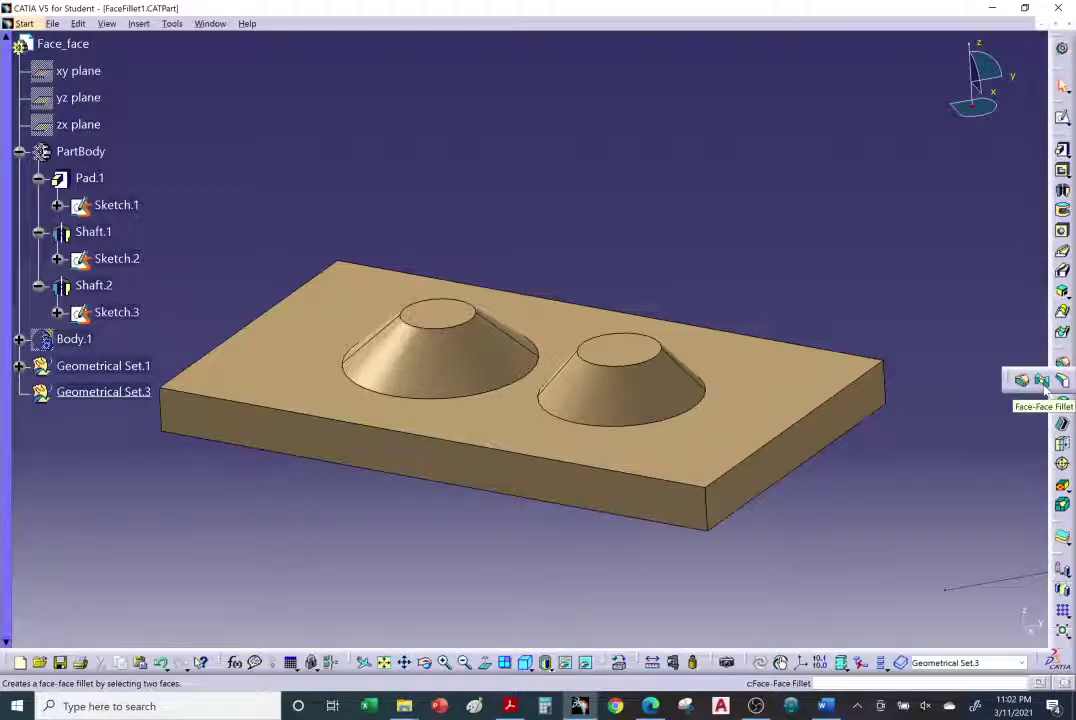
{"action": "left_click", "coordinate": [1043, 388]}
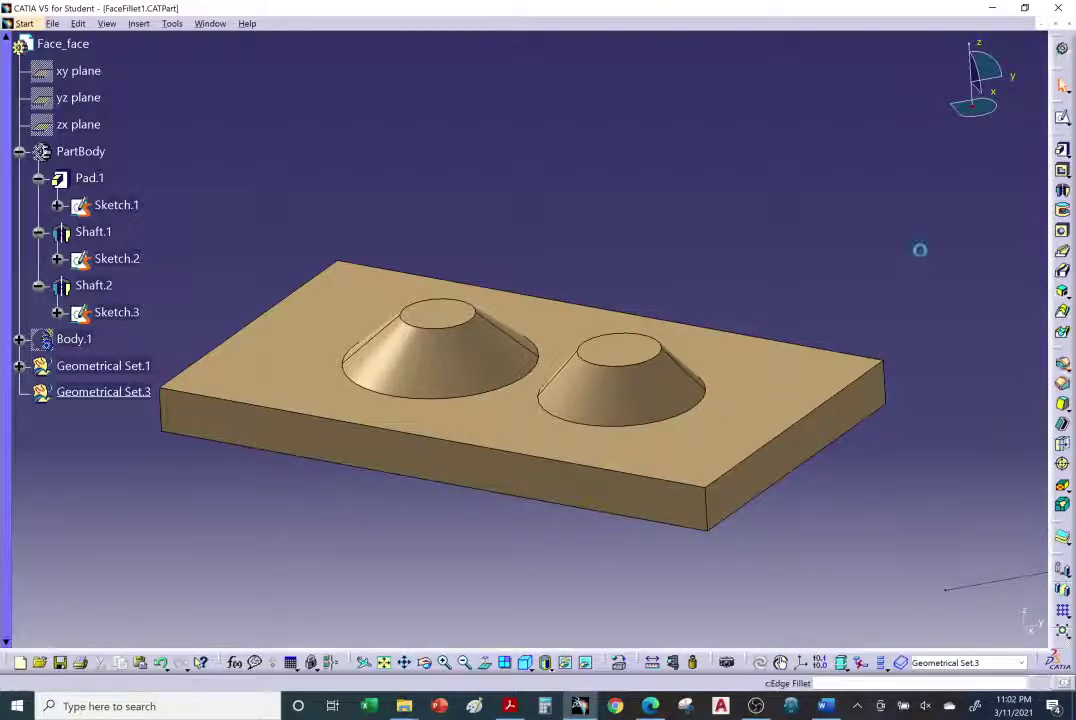
{"action": "left_click", "coordinate": [655, 383]}
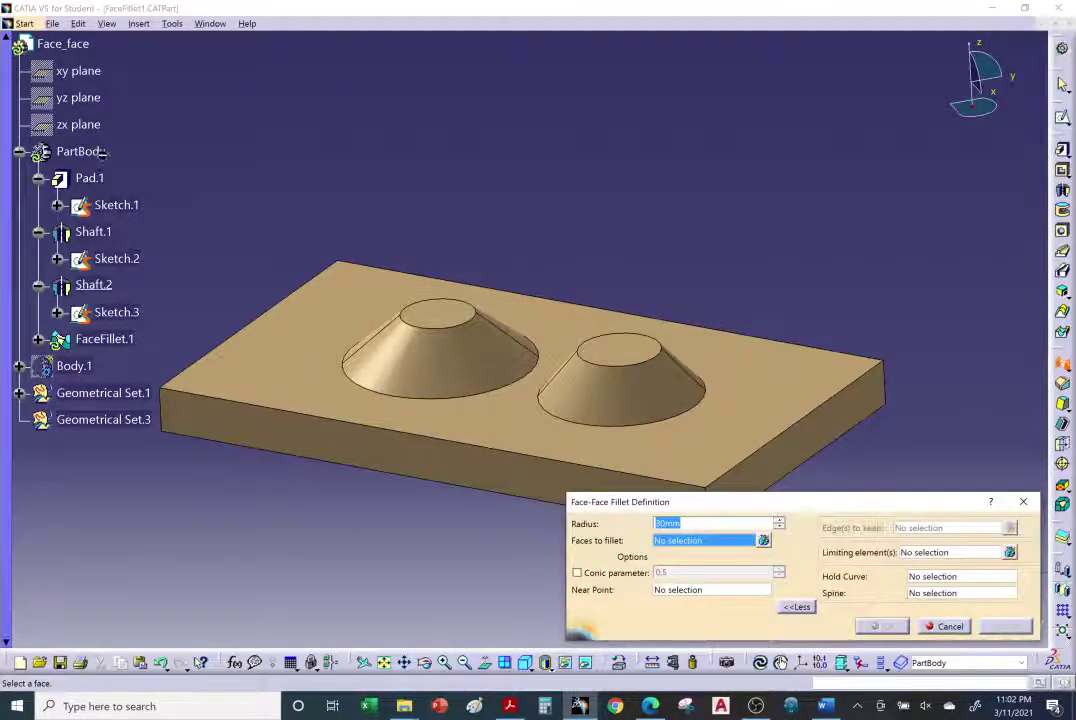
{"action": "left_click", "coordinate": [484, 366]}
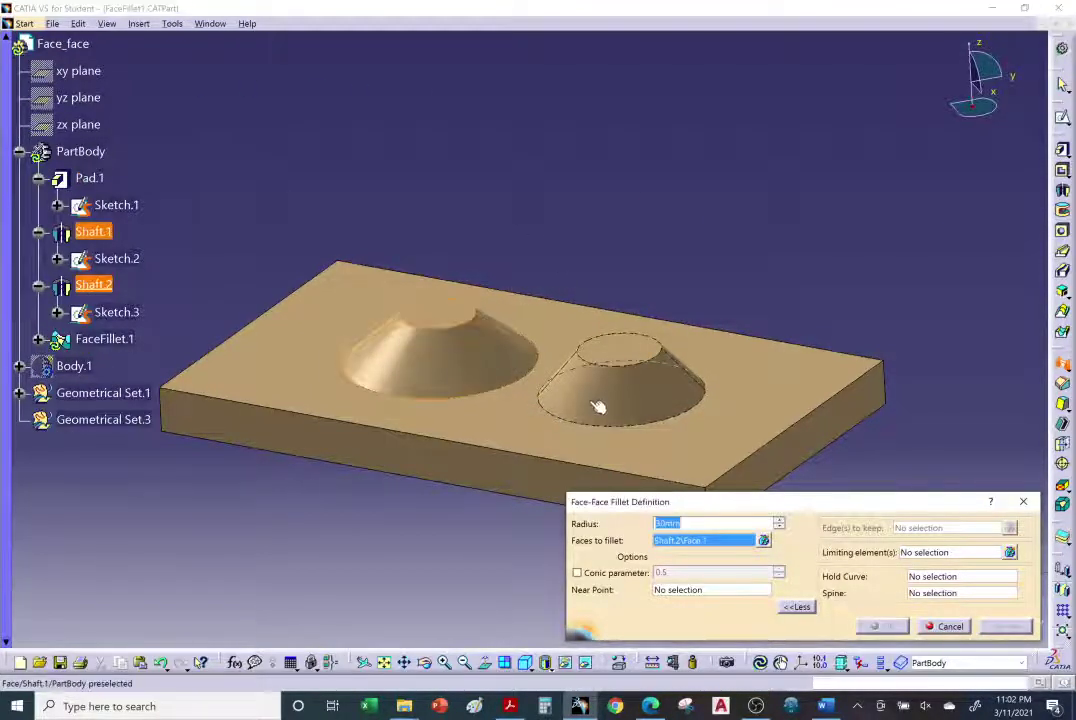
{"action": "left_click", "coordinate": [634, 339]}
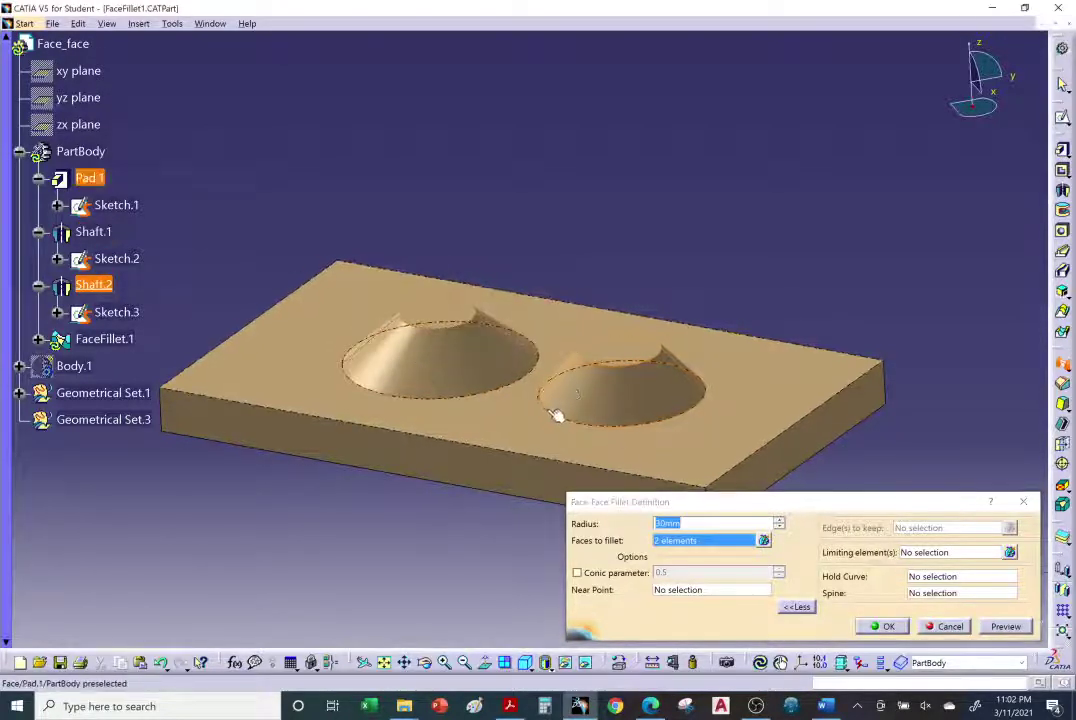
{"action": "middle_click_drag", "start_coordinate": [557, 415], "coordinate": [611, 340]}
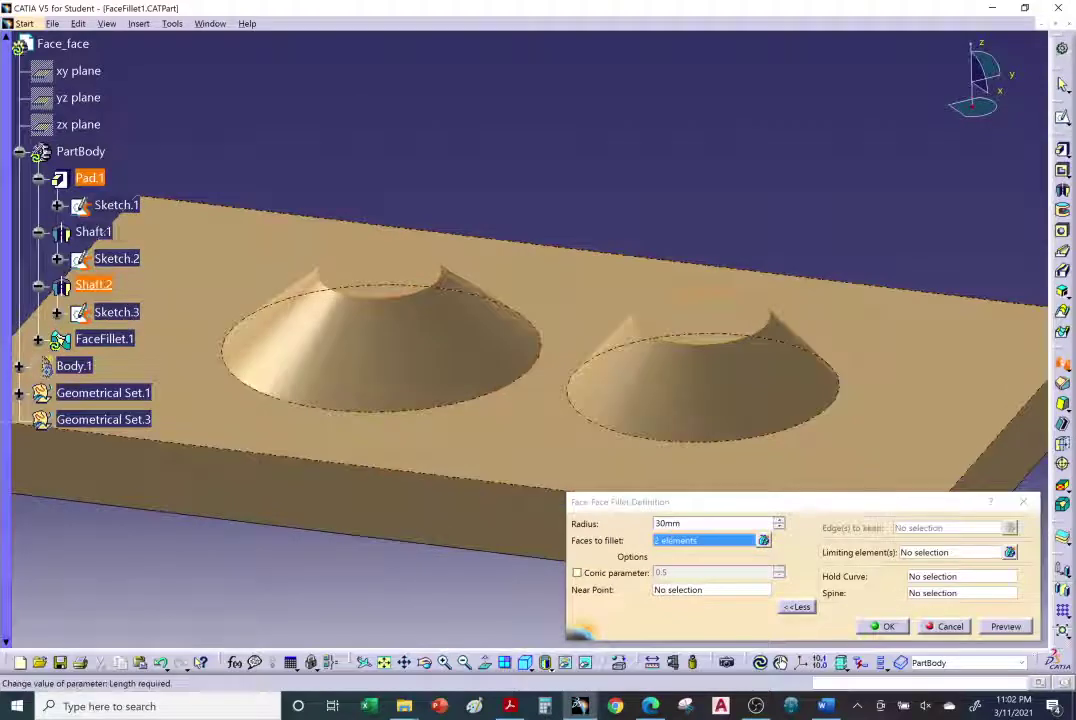
{"action": "left_click", "coordinate": [1005, 627]}
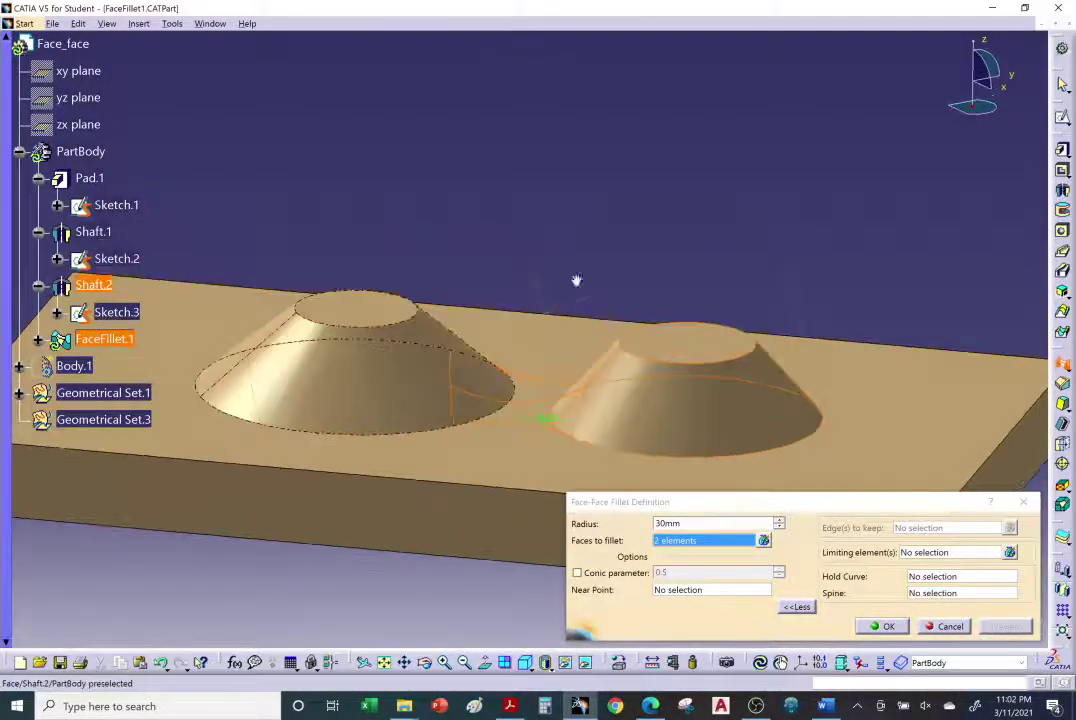
{"action": "middle_click_drag", "start_coordinate": [576, 280], "coordinate": [526, 372]}
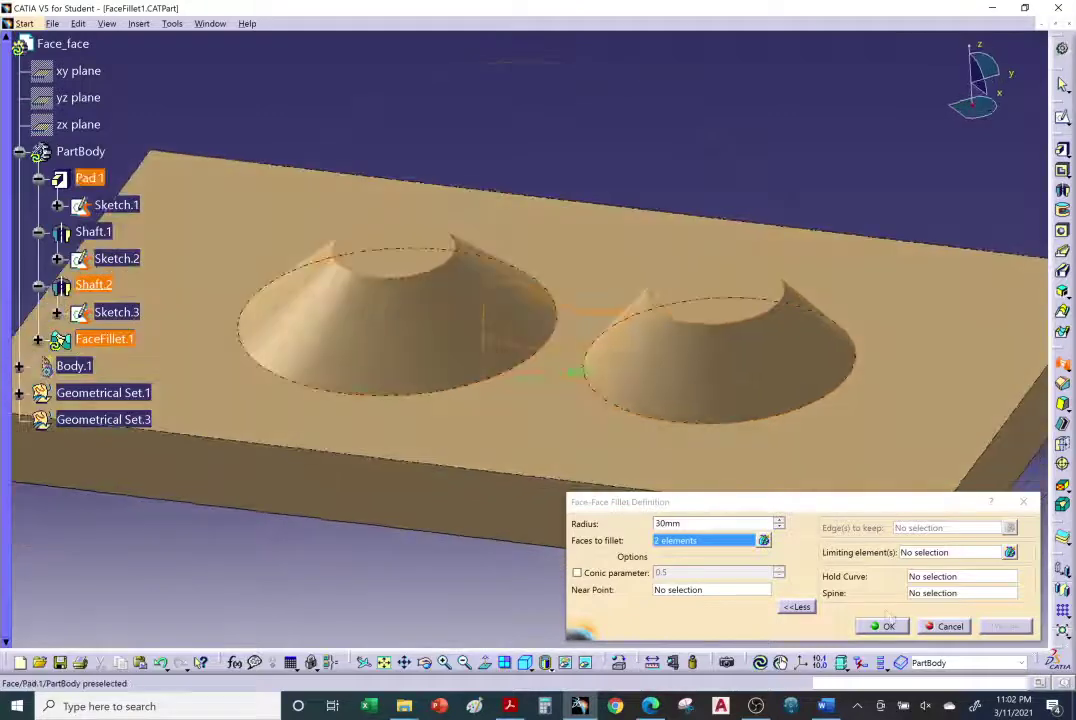
{"action": "left_click", "coordinate": [884, 626]}
{"action": "middle_click_drag", "start_coordinate": [569, 387], "coordinate": [516, 473]}
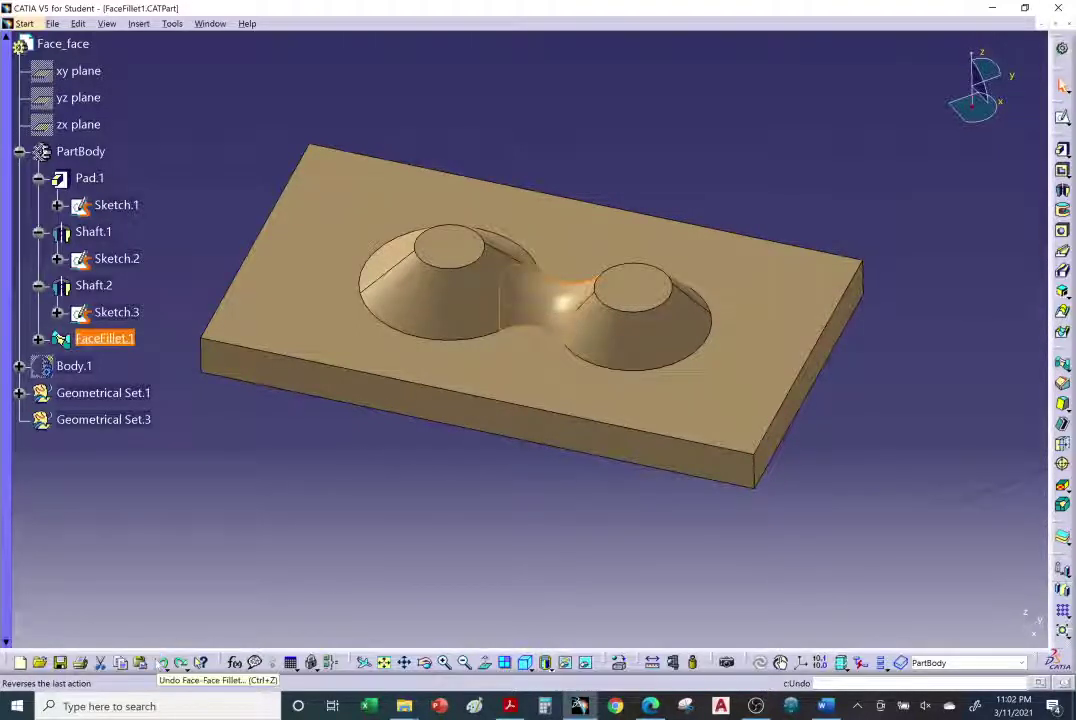
Undo the face-face fillet on the solid and switch back to the Generative Shape Design workbench.
{"action": "left_click", "coordinate": [161, 663]}
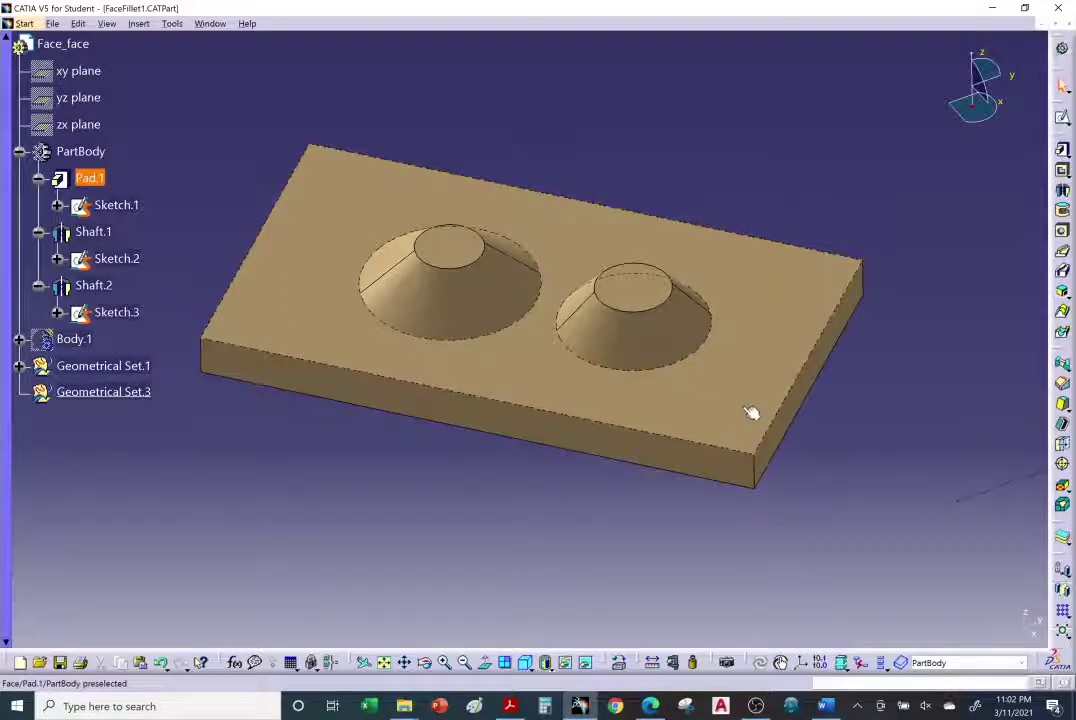
{"action": "left_click", "coordinate": [30, 25]}
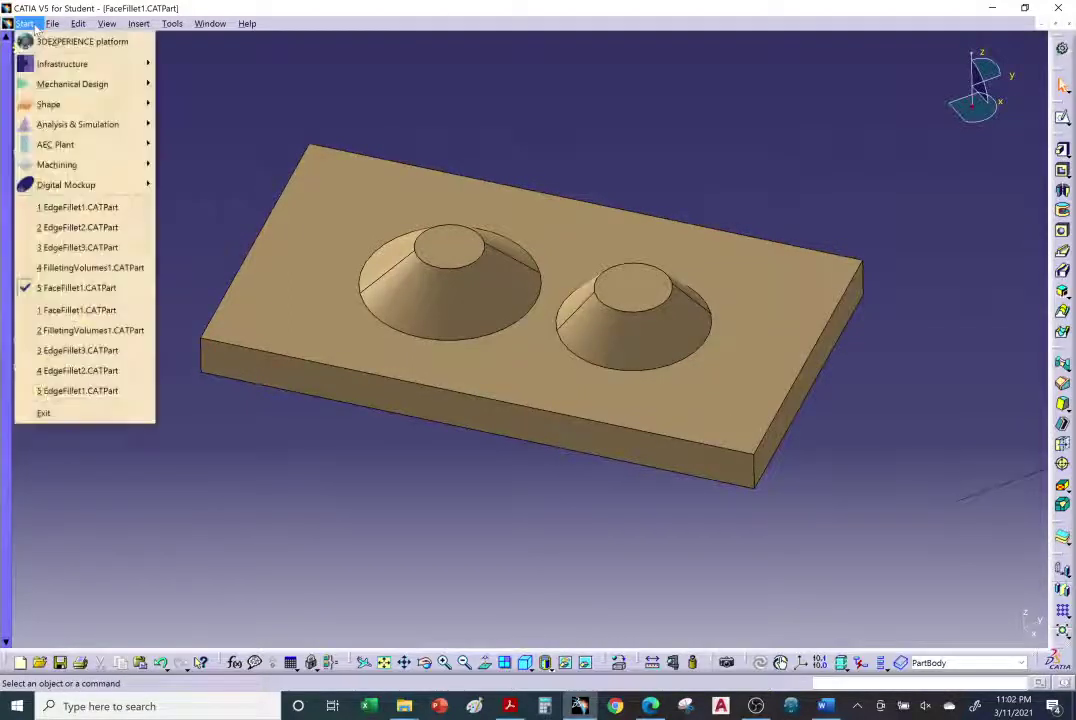
{"action": "mouse_move", "coordinate": [70, 104]}
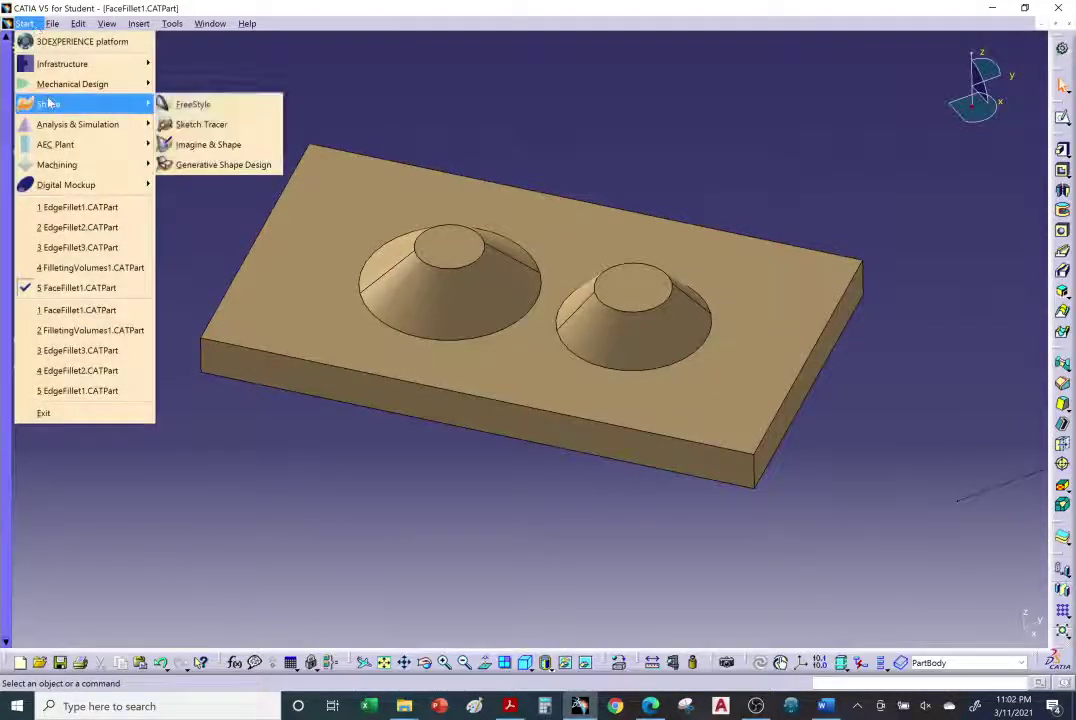
{"action": "left_click", "coordinate": [222, 165]}
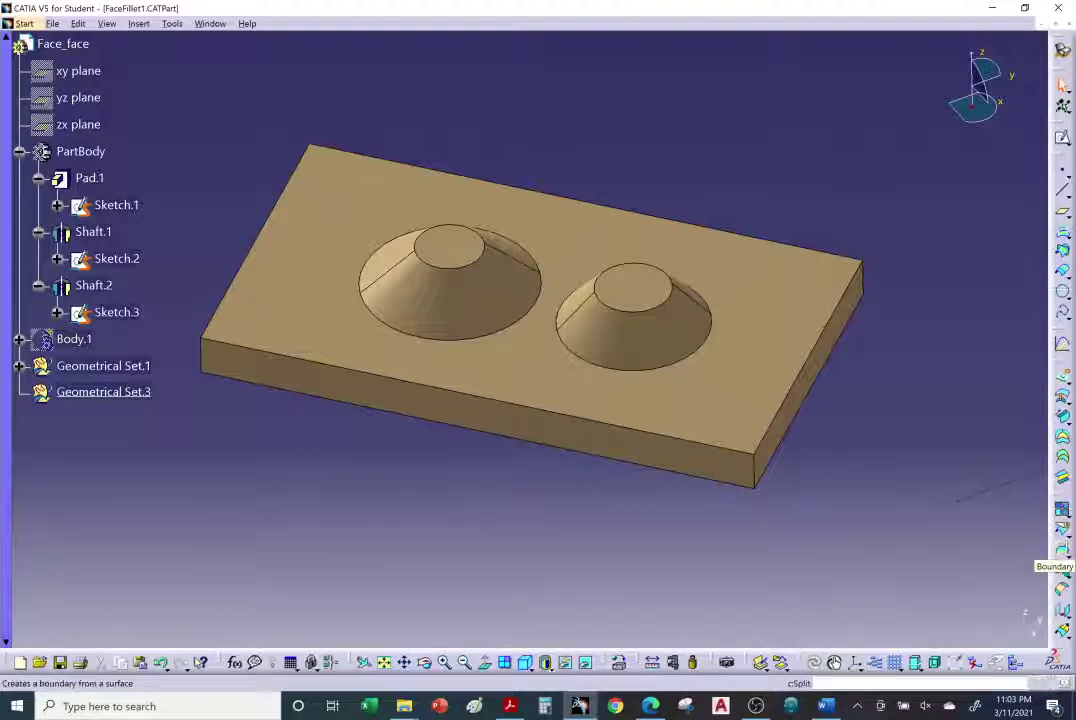
Extract the solid's outer surface from the plate's upper face using Point continuity propagation.
{"action": "left_click", "coordinate": [1069, 553]}
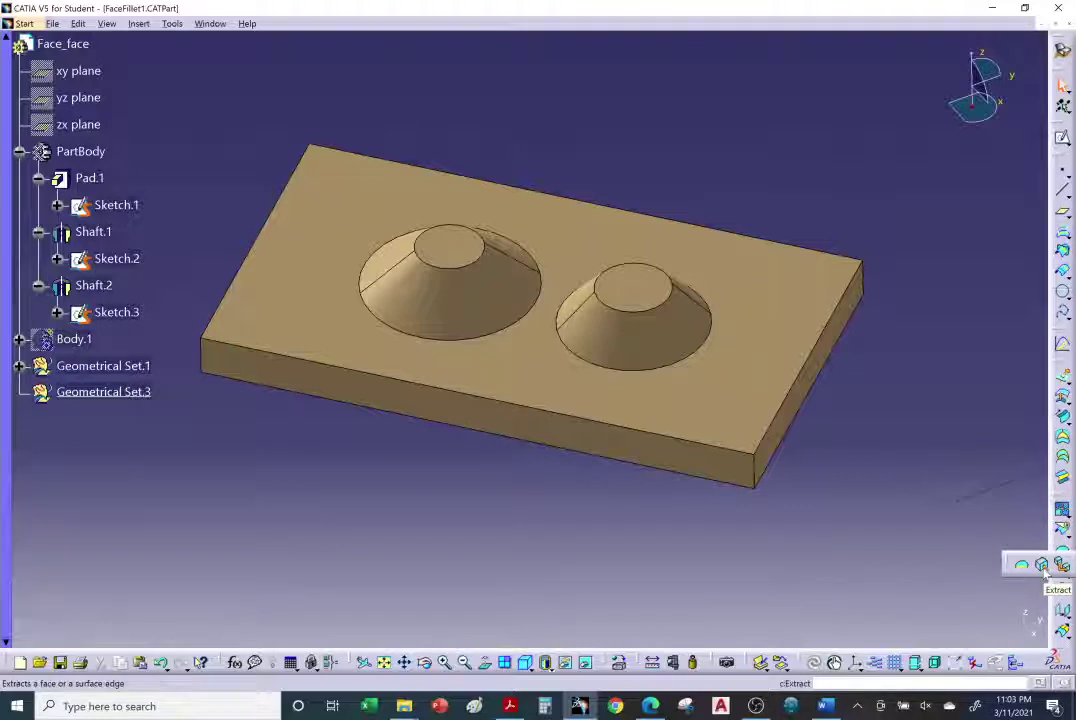
{"action": "left_click", "coordinate": [1042, 566]}
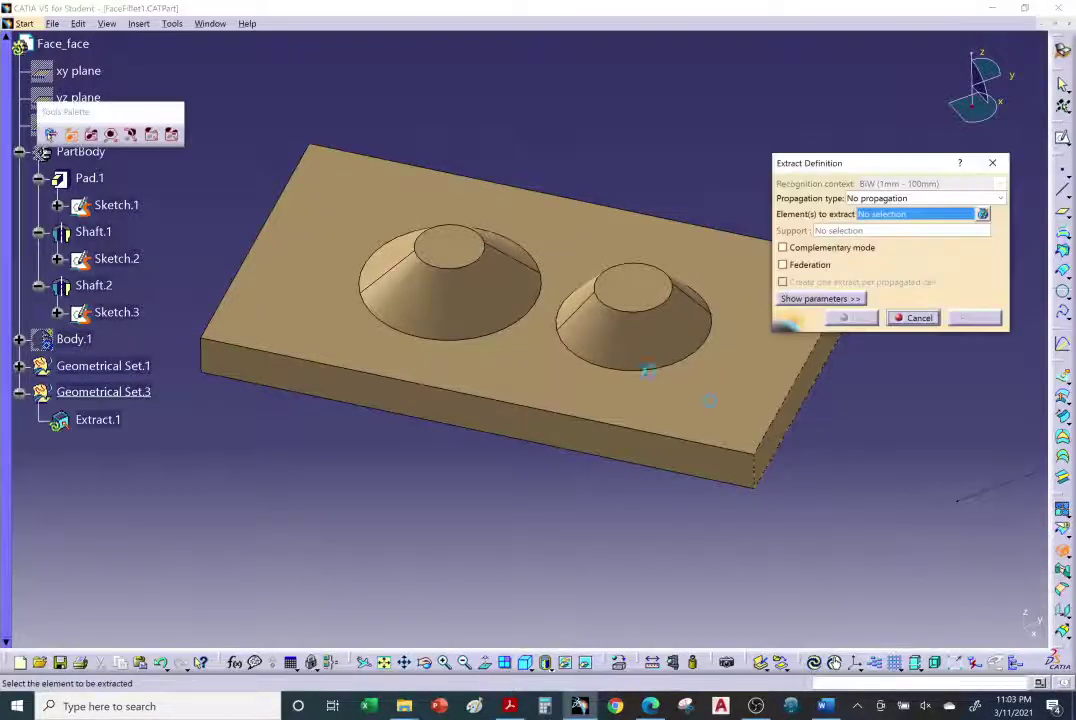
{"action": "left_click", "coordinate": [390, 192]}
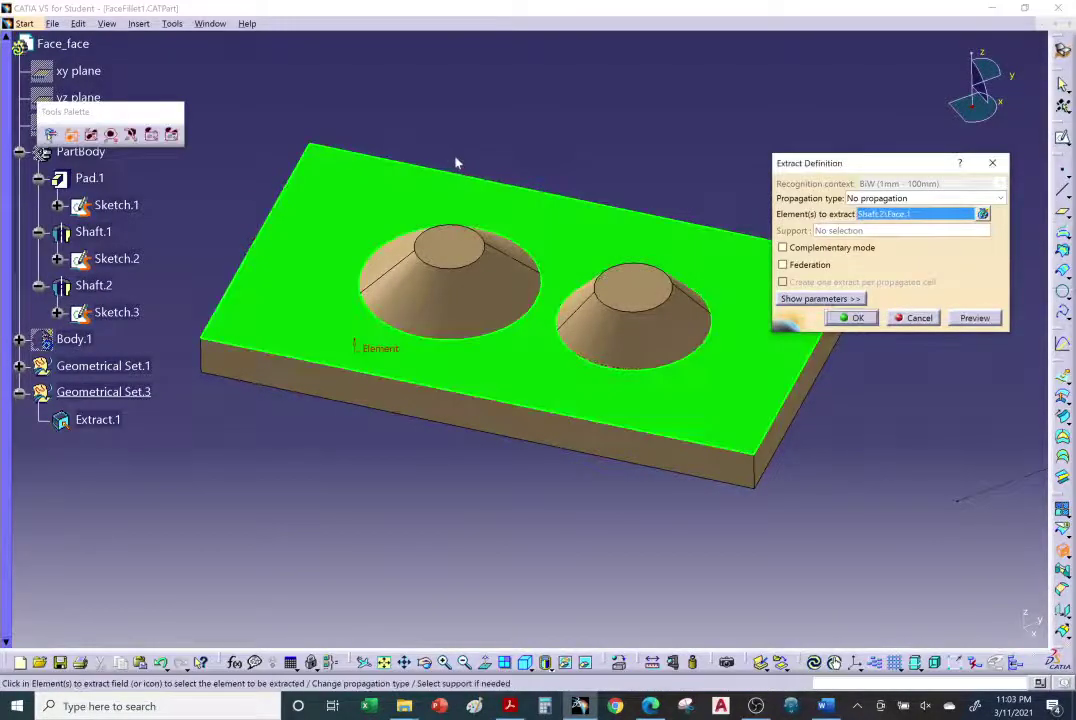
{"action": "left_click", "coordinate": [893, 198]}
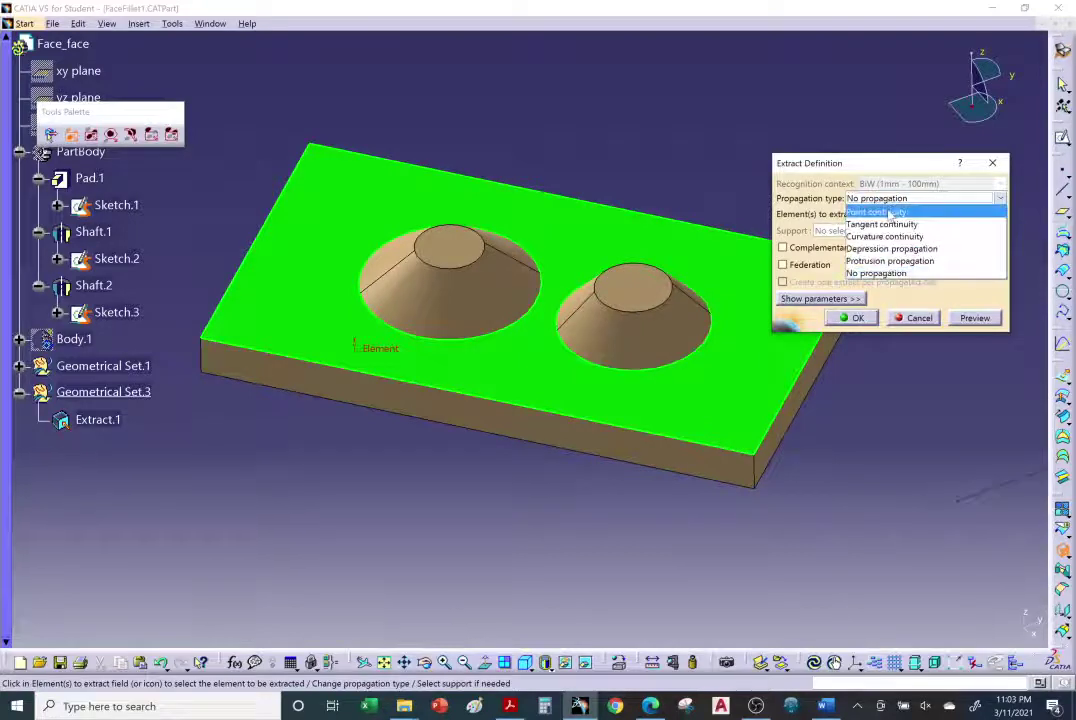
{"action": "left_click", "coordinate": [888, 213]}
{"action": "middle_click_drag", "start_coordinate": [572, 509], "coordinate": [538, 492]}
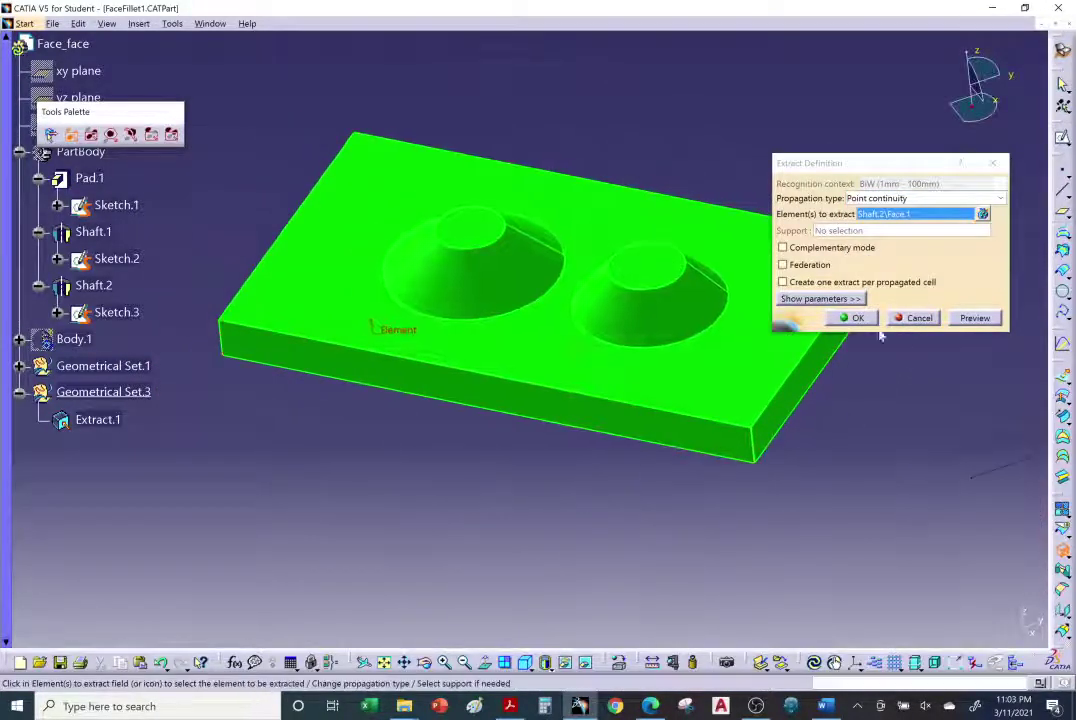
{"action": "left_click", "coordinate": [852, 318]}
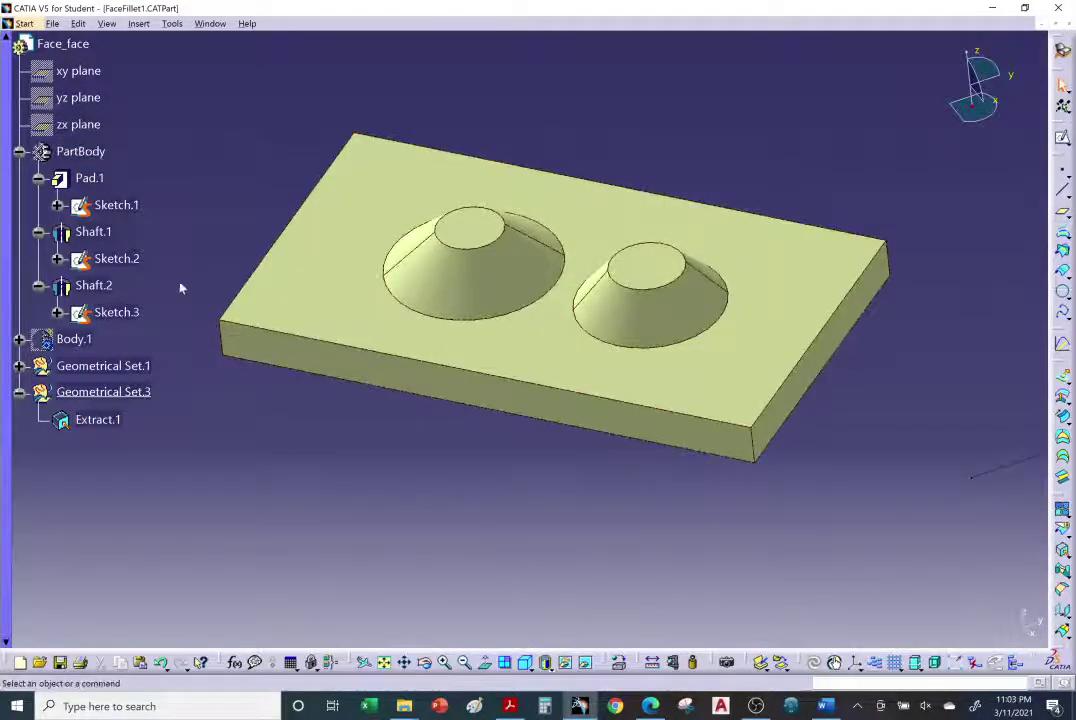
Hide Extract.1 and PartBody, and redisplay Extract.1 on its own.
{"action": "left_click", "coordinate": [97, 419]}
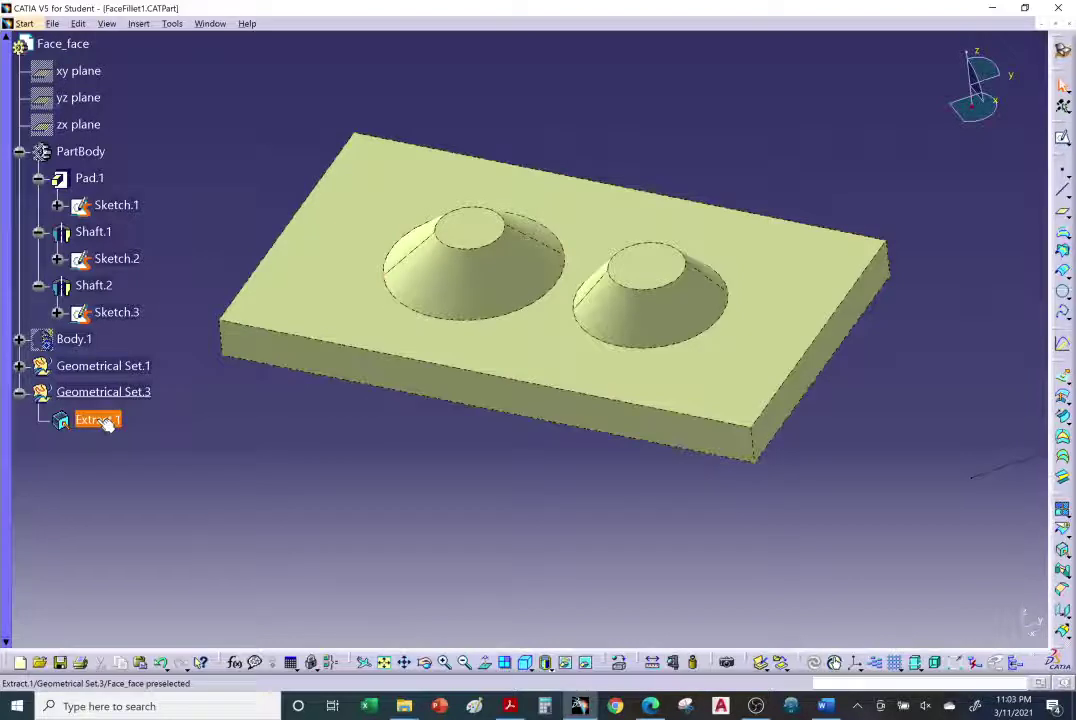
{"action": "right_click", "coordinate": [97, 419]}
{"action": "left_click", "coordinate": [140, 155]}
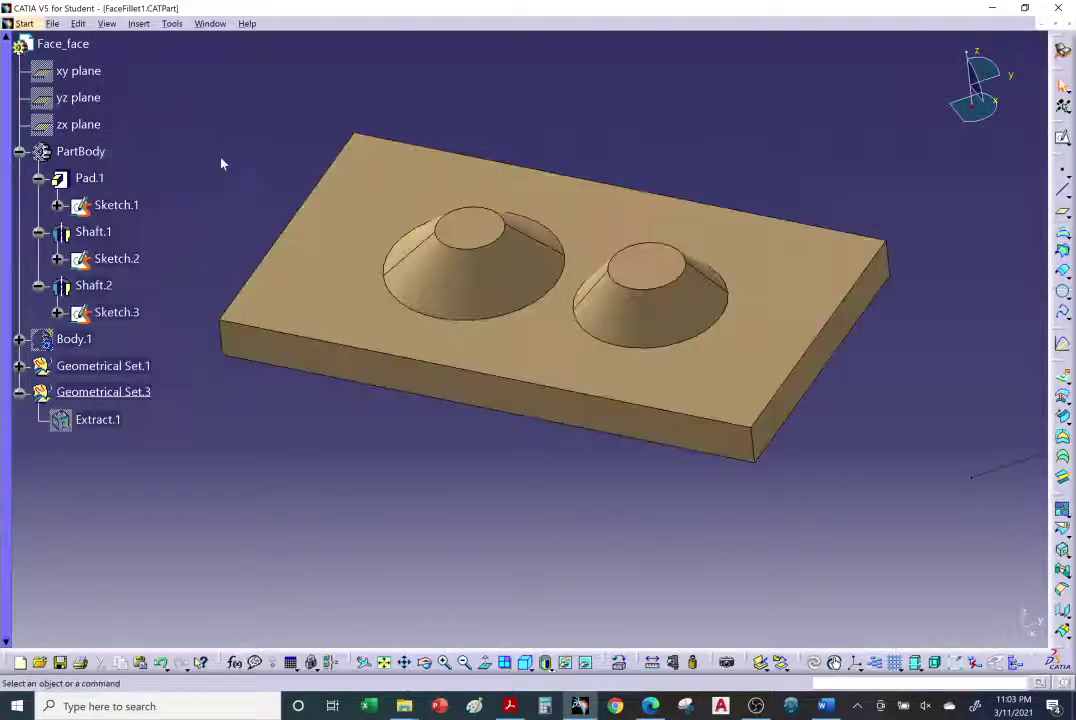
{"action": "right_click", "coordinate": [92, 155]}
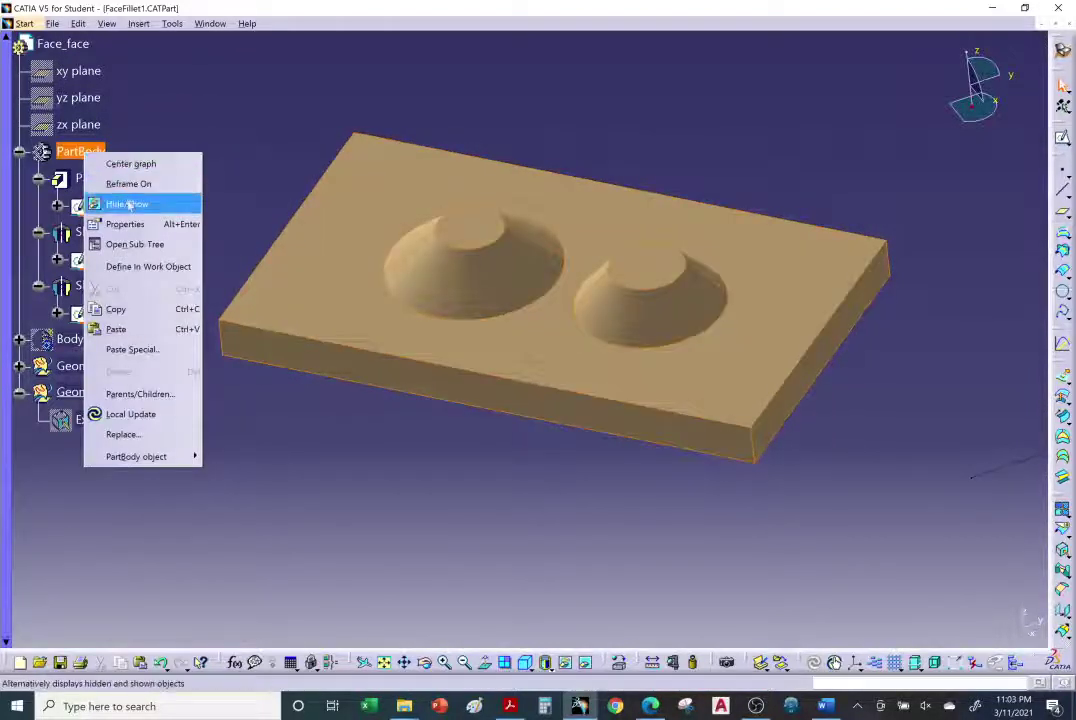
{"action": "left_click", "coordinate": [128, 205]}
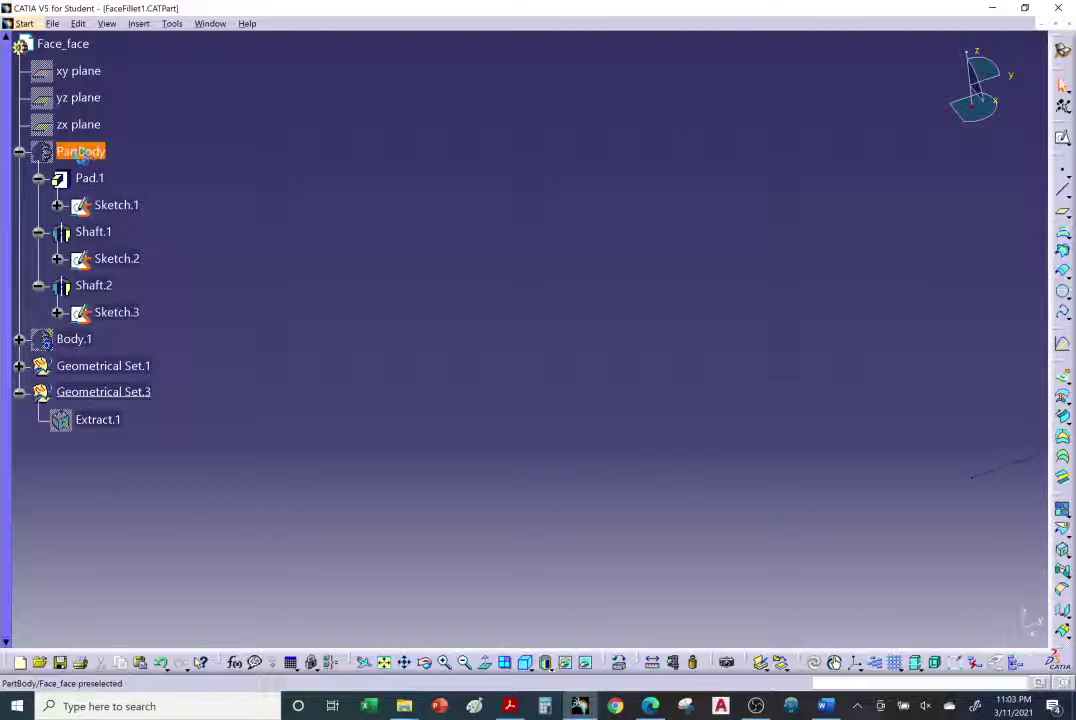
{"action": "right_click", "coordinate": [100, 418]}
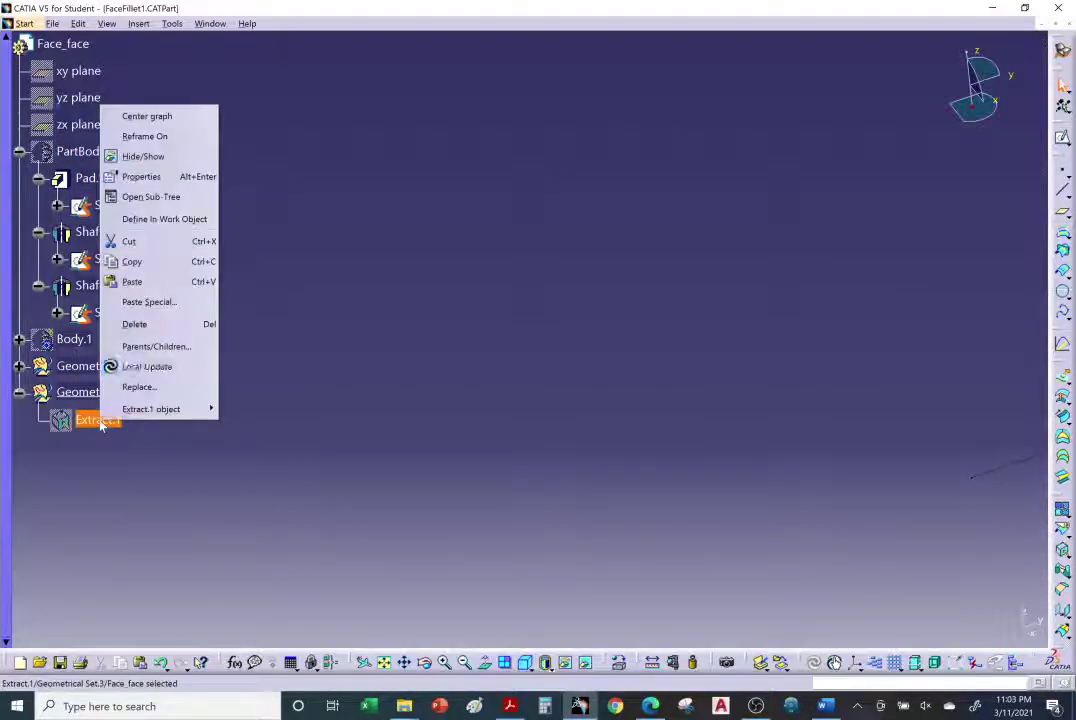
{"action": "left_click", "coordinate": [140, 156]}
Create a face-face fillet with a 15 mm radius between the two conical faces of Extract.1, previewing it before accepting.
{"action": "middle_click_drag", "start_coordinate": [622, 535], "coordinate": [905, 260]}
{"action": "middle_click_drag", "start_coordinate": [903, 199], "coordinate": [880, 227]}
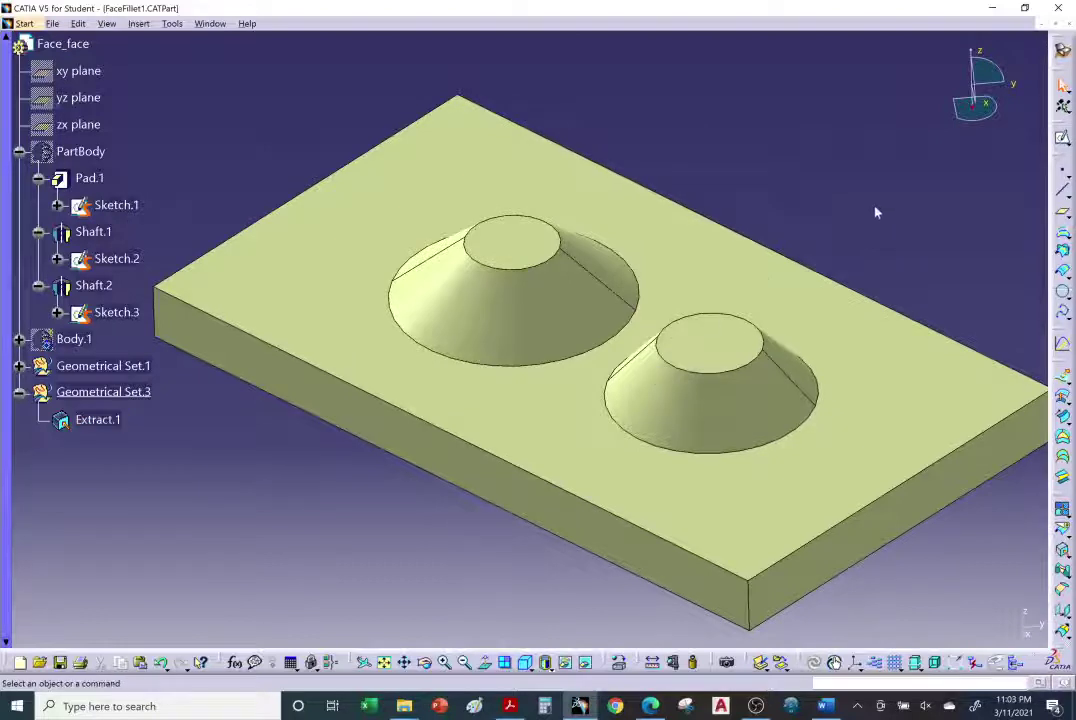
{"action": "left_click", "coordinate": [1063, 577]}
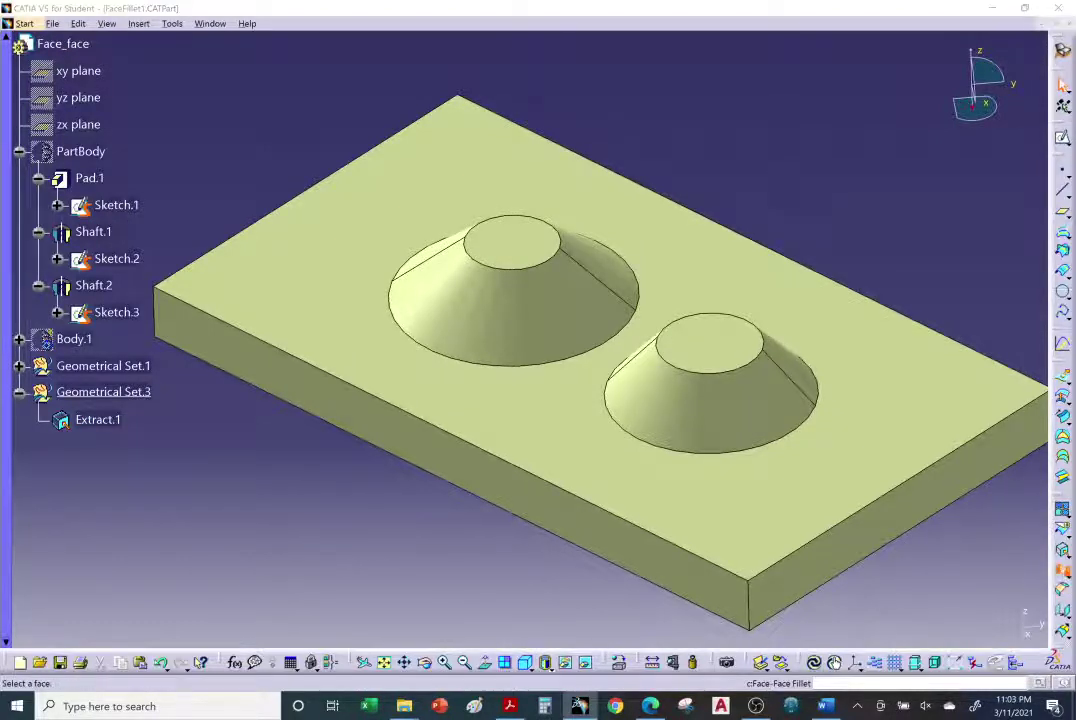
{"action": "left_click", "coordinate": [593, 306]}
{"action": "left_click", "coordinate": [648, 380]}
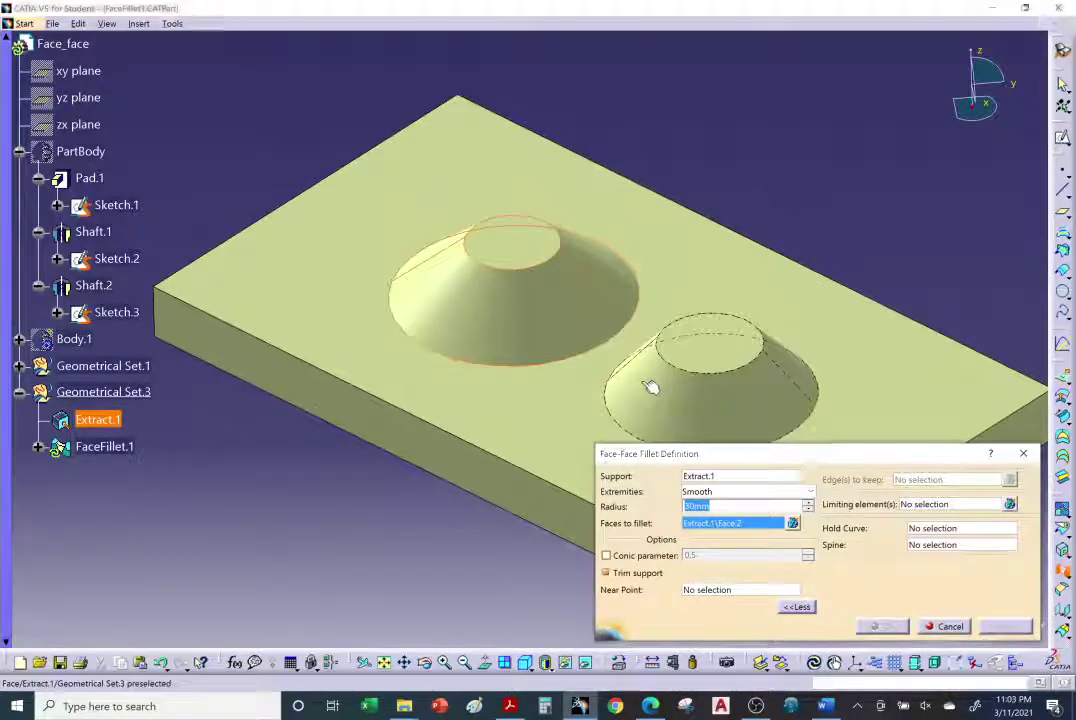
{"action": "middle_click_drag", "start_coordinate": [720, 365], "coordinate": [725, 264]}
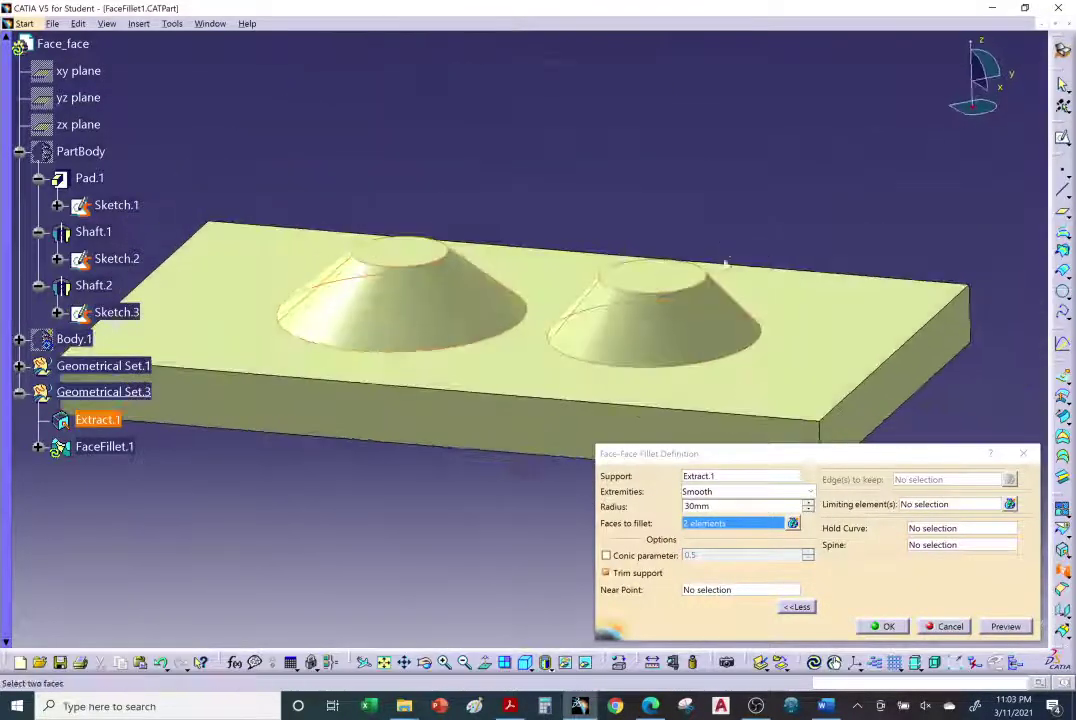
{"action": "double_click", "coordinate": [697, 506]}
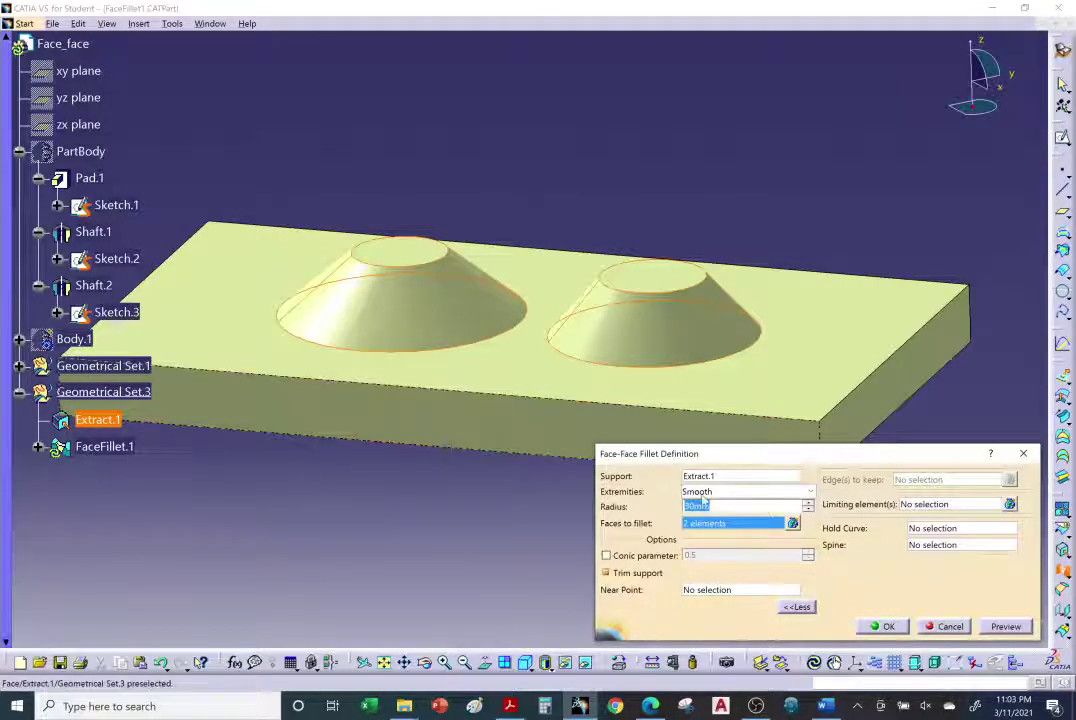
{"action": "left_click", "coordinate": [1001, 628]}
{"action": "middle_click_drag", "start_coordinate": [600, 322], "coordinate": [552, 269]}
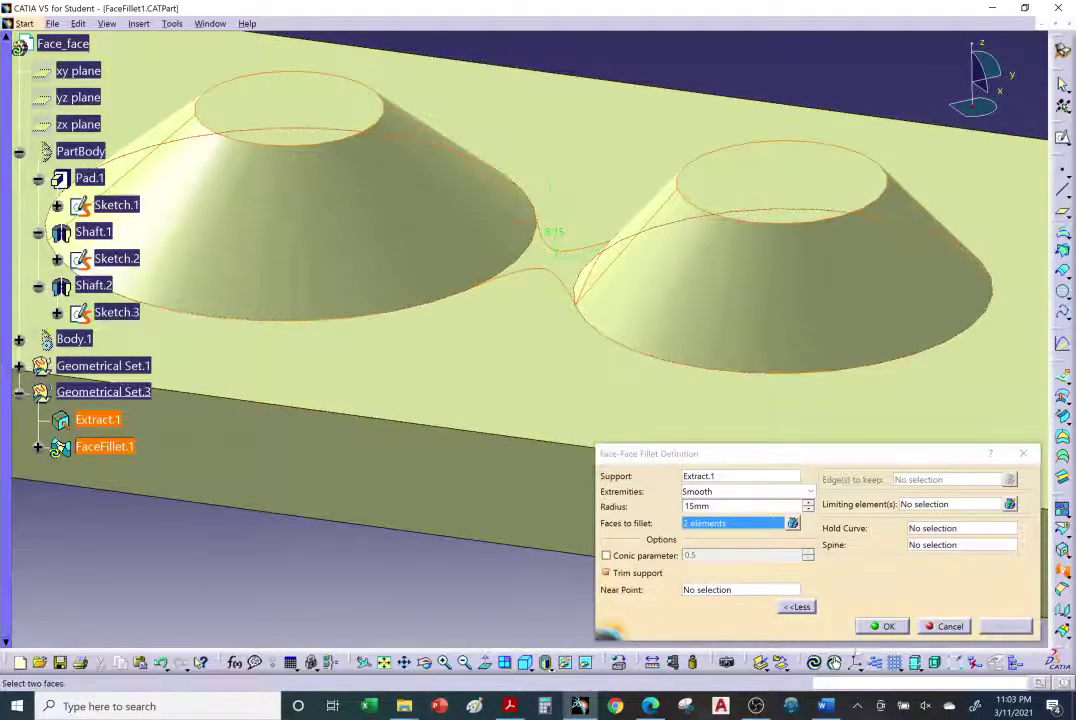
{"action": "left_click", "coordinate": [884, 626]}
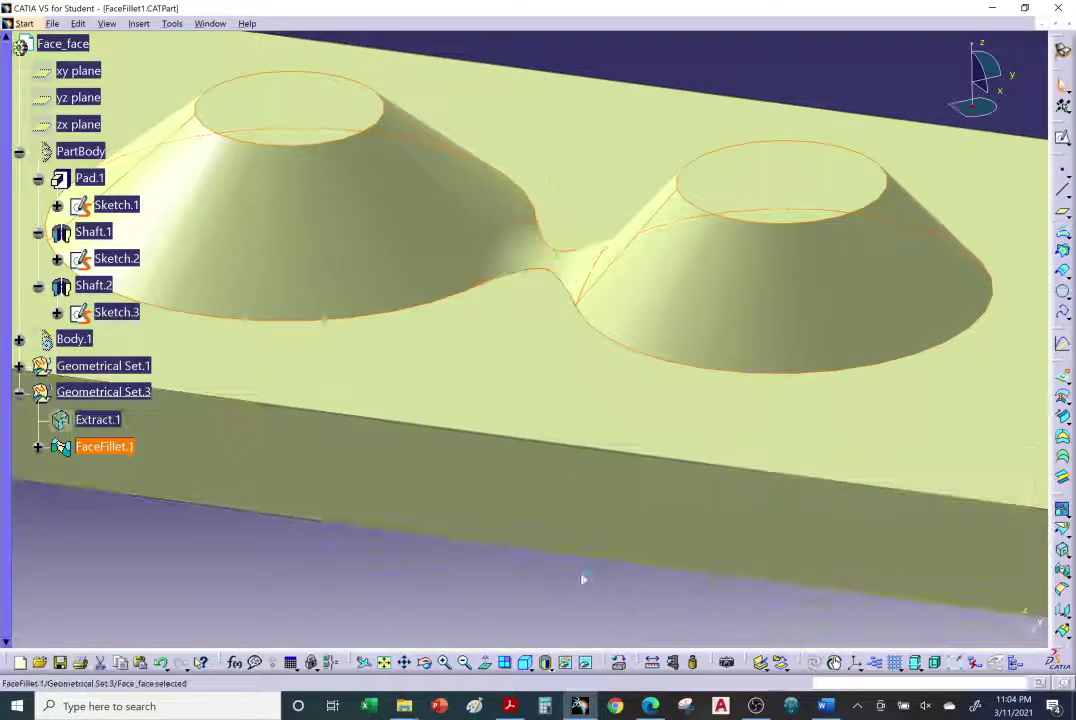
{"action": "middle_click_drag", "start_coordinate": [550, 336], "coordinate": [485, 290]}
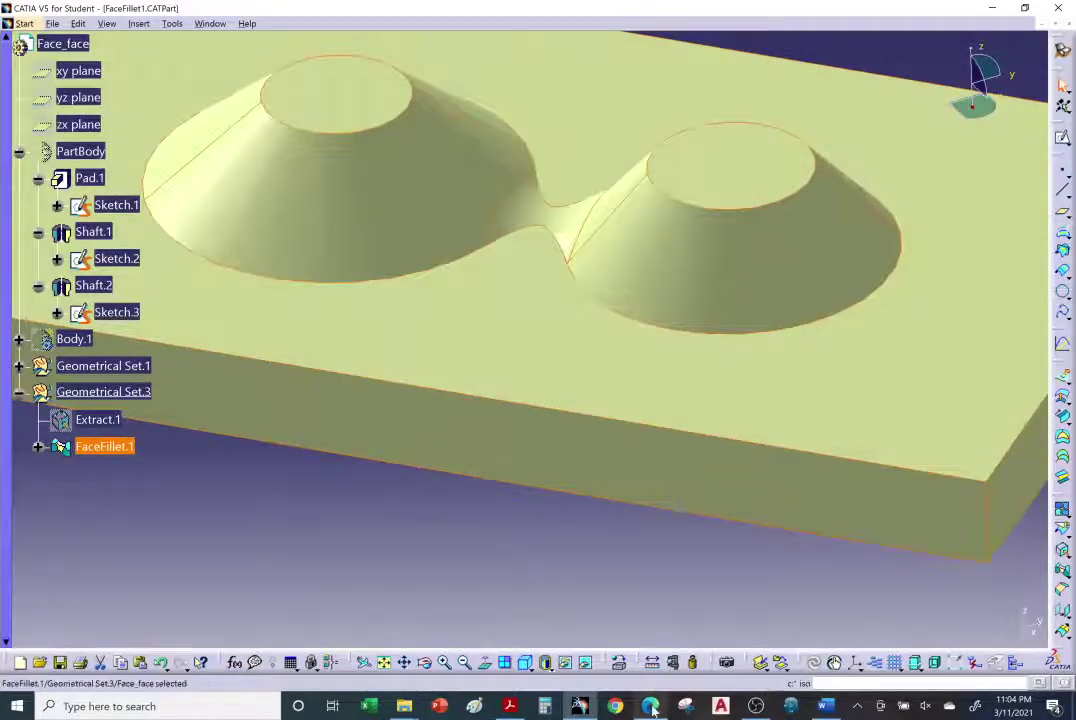
Switch to the browser and review the face-face fillet help page's instructions on extremities, radius, conic parameter and trimmed supports.
{"action": "key", "text": "alt+Tab"}
{"action": "scroll", "coordinate": [462, 384], "scroll_direction": "up", "scroll_amount": 5}
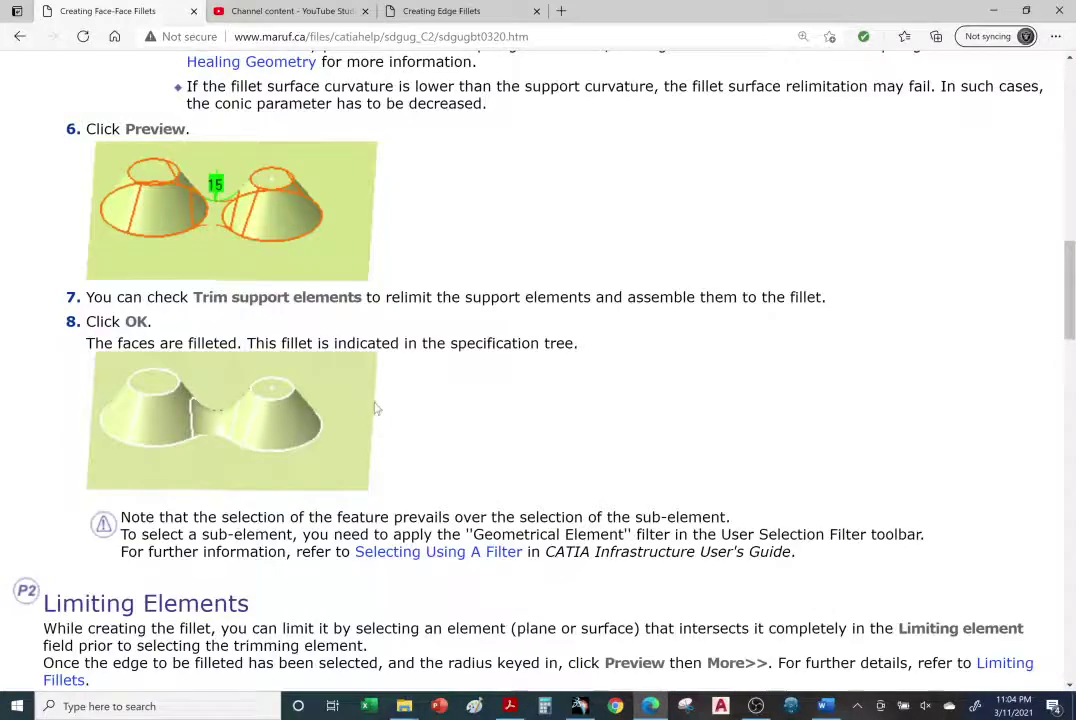
{"action": "scroll", "coordinate": [376, 408], "scroll_direction": "up", "scroll_amount": 2}
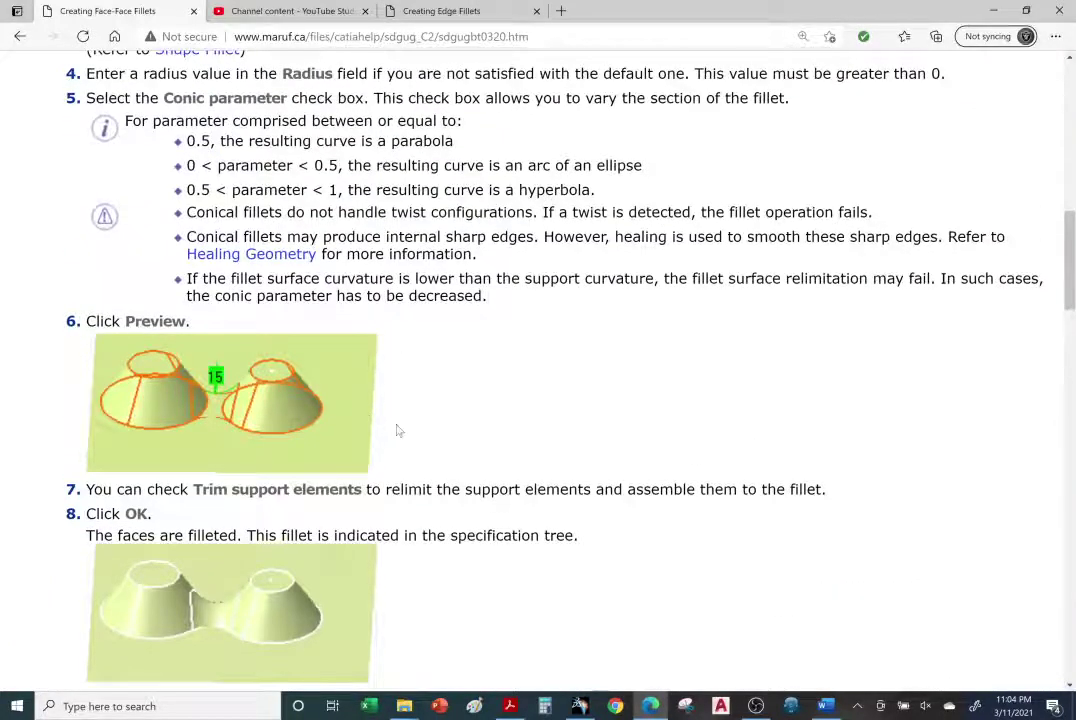
{"action": "scroll", "coordinate": [398, 430], "scroll_direction": "up", "scroll_amount": 1}
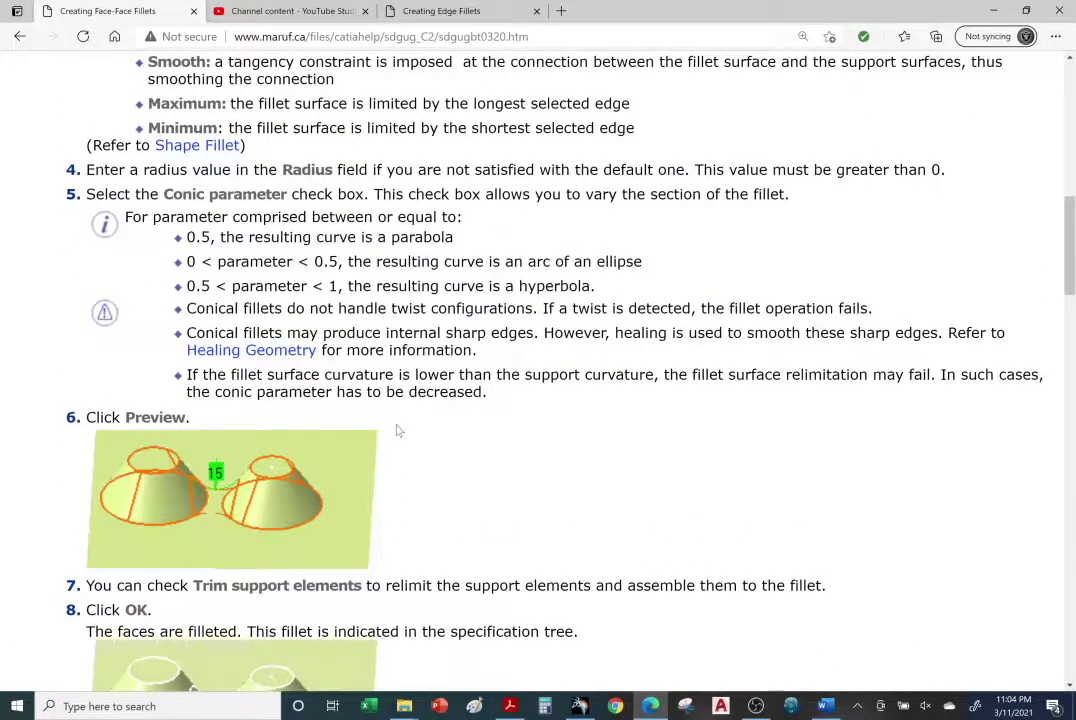
{"action": "scroll", "coordinate": [398, 430], "scroll_direction": "up", "scroll_amount": 1}
{"action": "scroll", "coordinate": [427, 429], "scroll_direction": "down", "scroll_amount": 4}
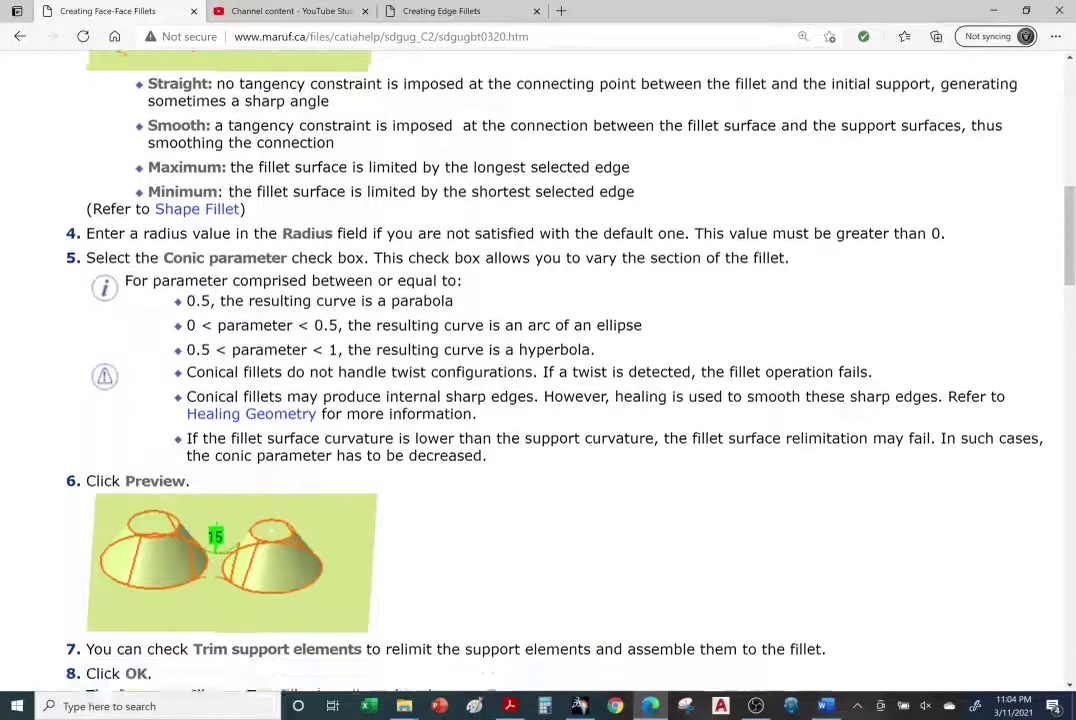
{"action": "scroll", "coordinate": [427, 429], "scroll_direction": "down", "scroll_amount": 1}
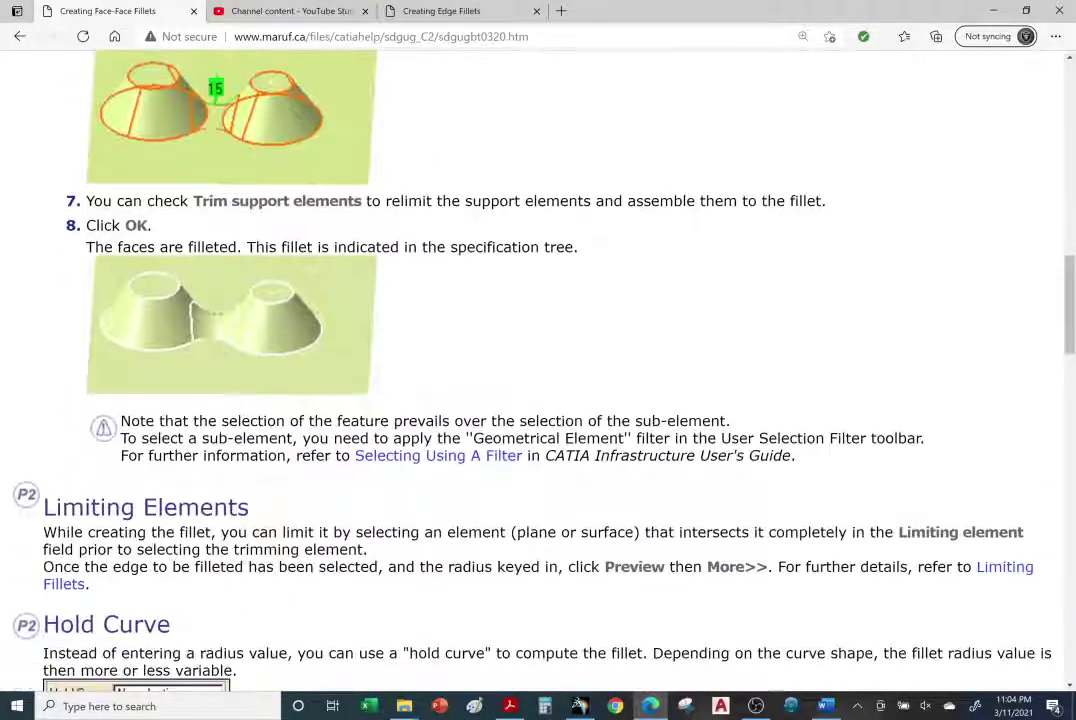
Return to CATIA and set the radius of the face-face fillet between the cones to 30 mm with Smooth extremities.
{"action": "left_click", "coordinate": [588, 712]}
{"action": "middle_click_drag", "start_coordinate": [572, 531], "coordinate": [489, 266]}
{"action": "double_click", "coordinate": [512, 242]}
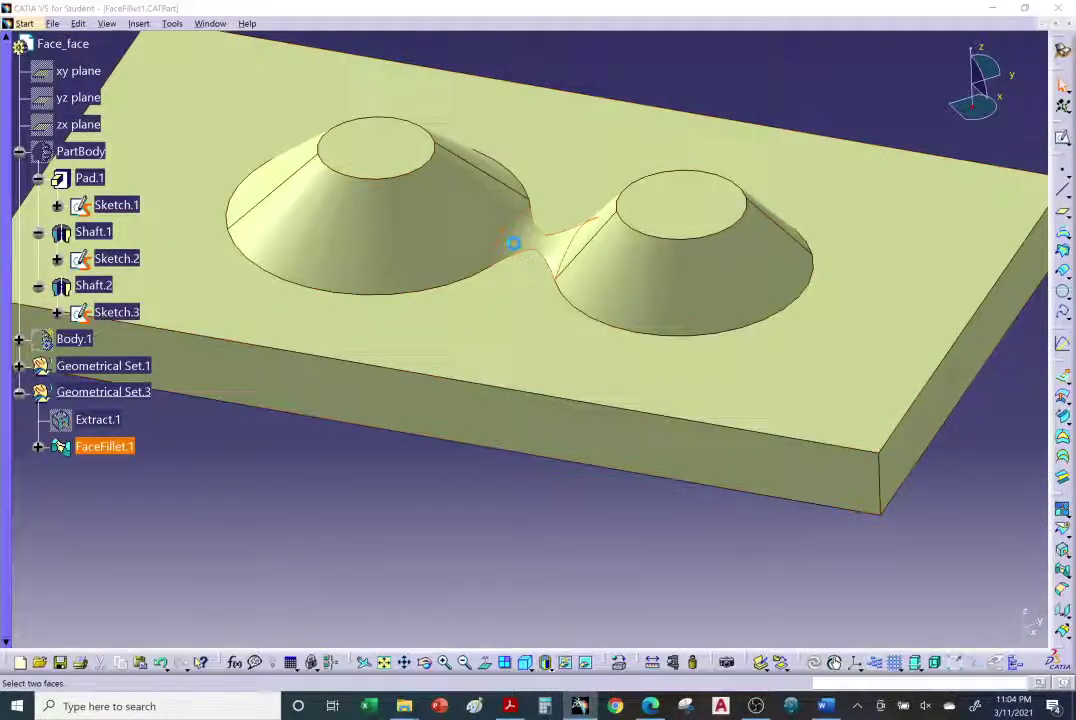
{"action": "left_click", "coordinate": [808, 503]}
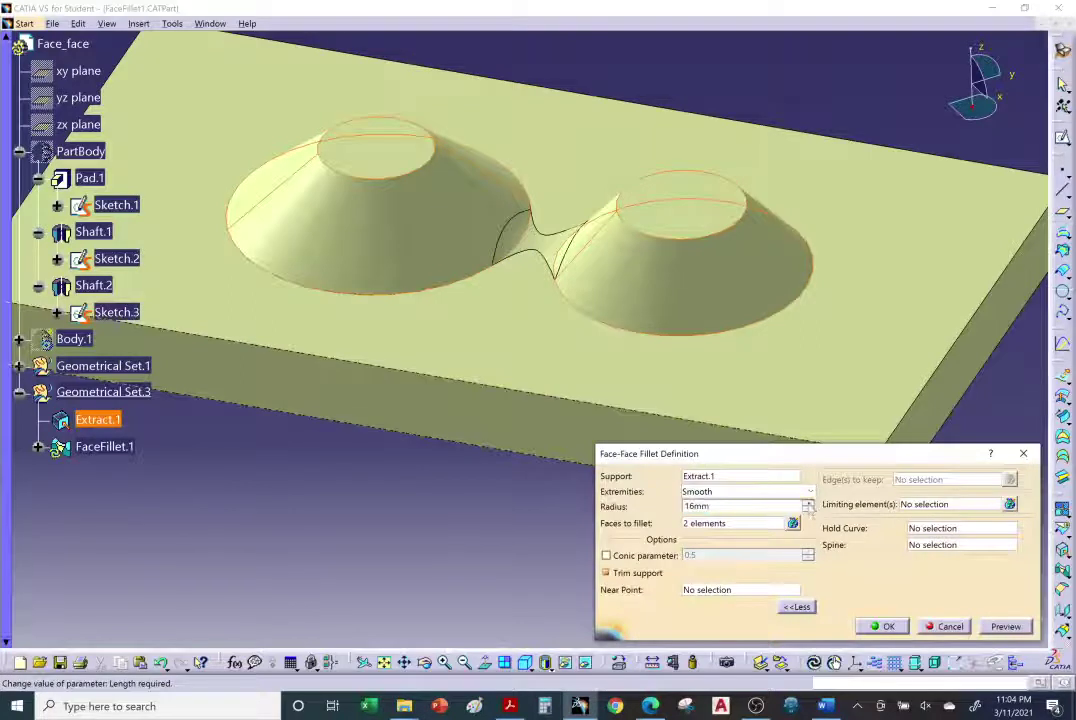
{"action": "left_click", "coordinate": [808, 503]}
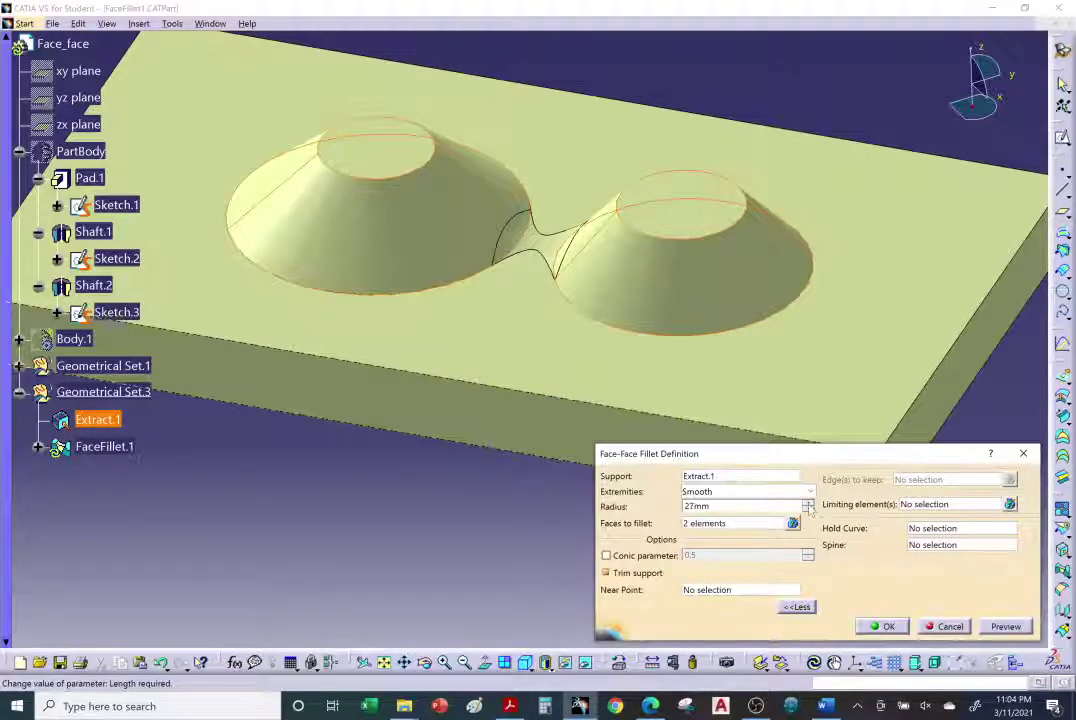
{"action": "left_click", "coordinate": [808, 503]}
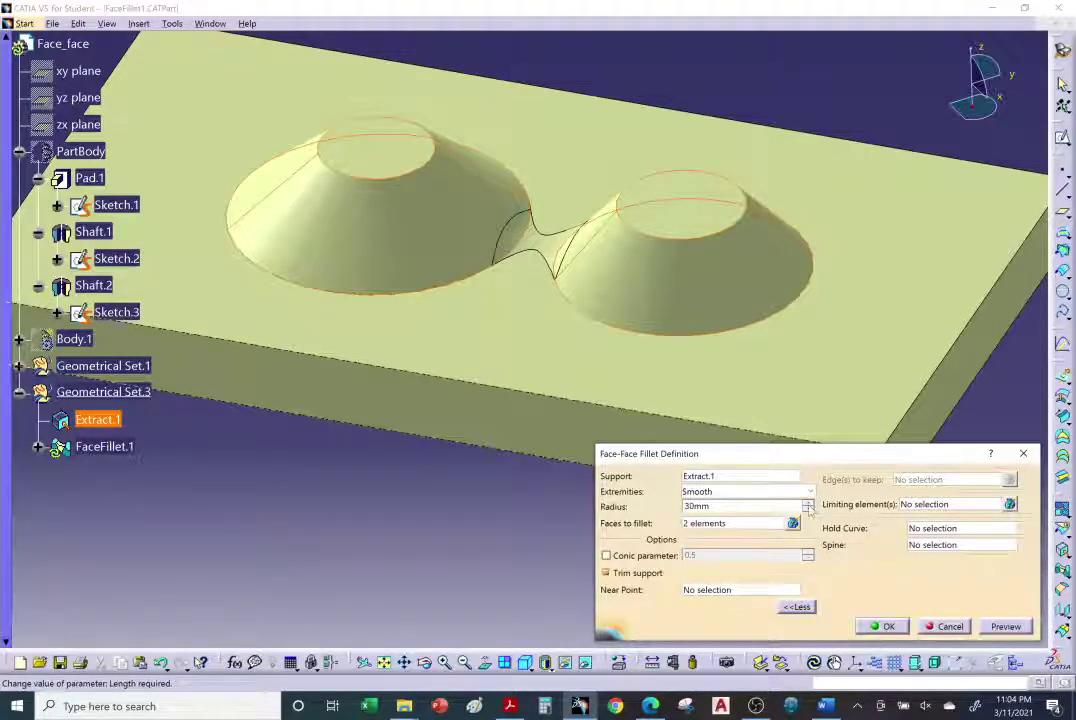
{"action": "left_click", "coordinate": [810, 492]}
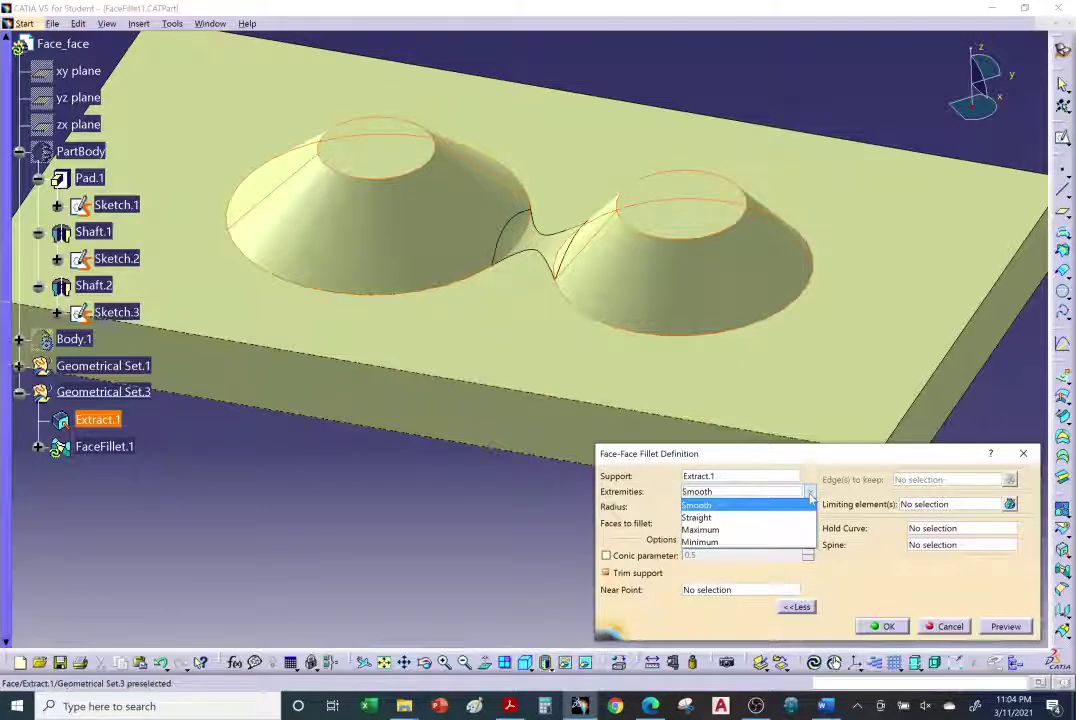
{"action": "left_click", "coordinate": [809, 503]}
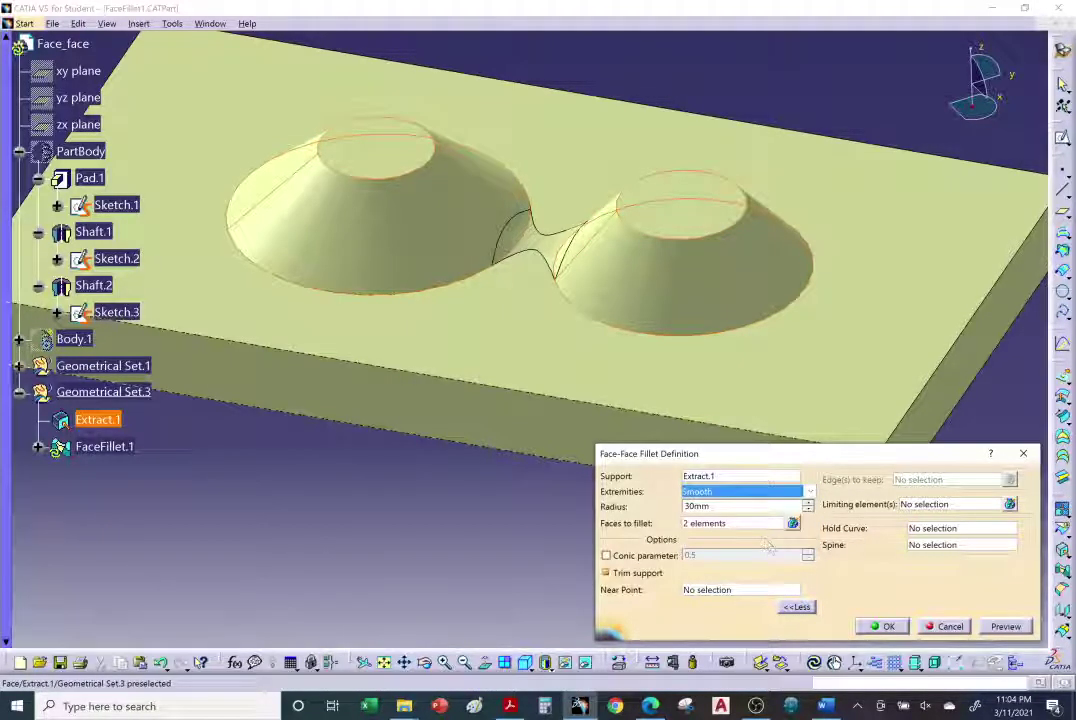
{"action": "left_click", "coordinate": [884, 627]}
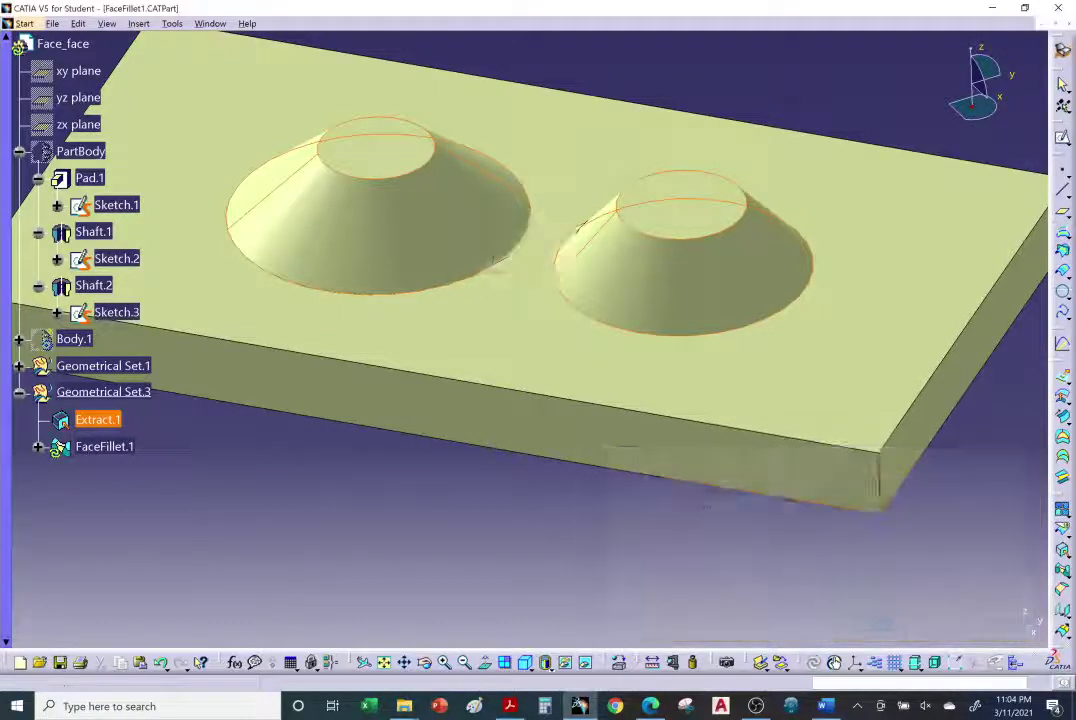
{"action": "middle_click_drag", "start_coordinate": [644, 526], "coordinate": [627, 471]}
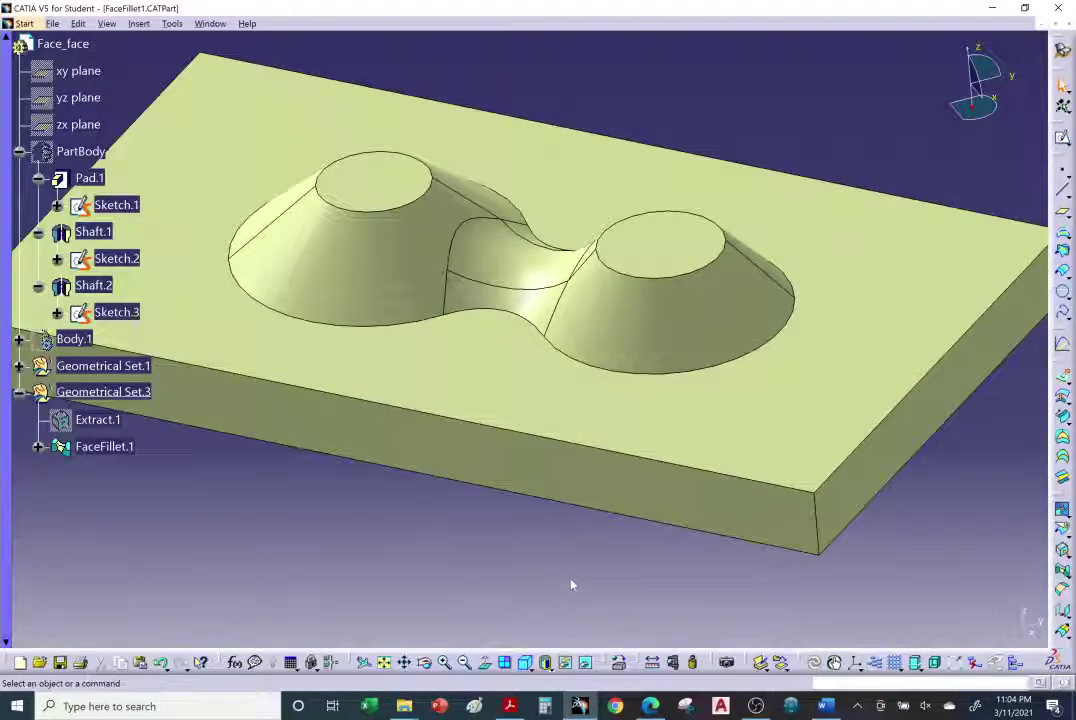
Check the Filleting Volumes section of the Creating Edge Fillets help page and switch to the FilletingVolumes1.CATPart document in CATIA.
{"action": "left_click", "coordinate": [650, 706]}
{"action": "left_click", "coordinate": [423, 14]}
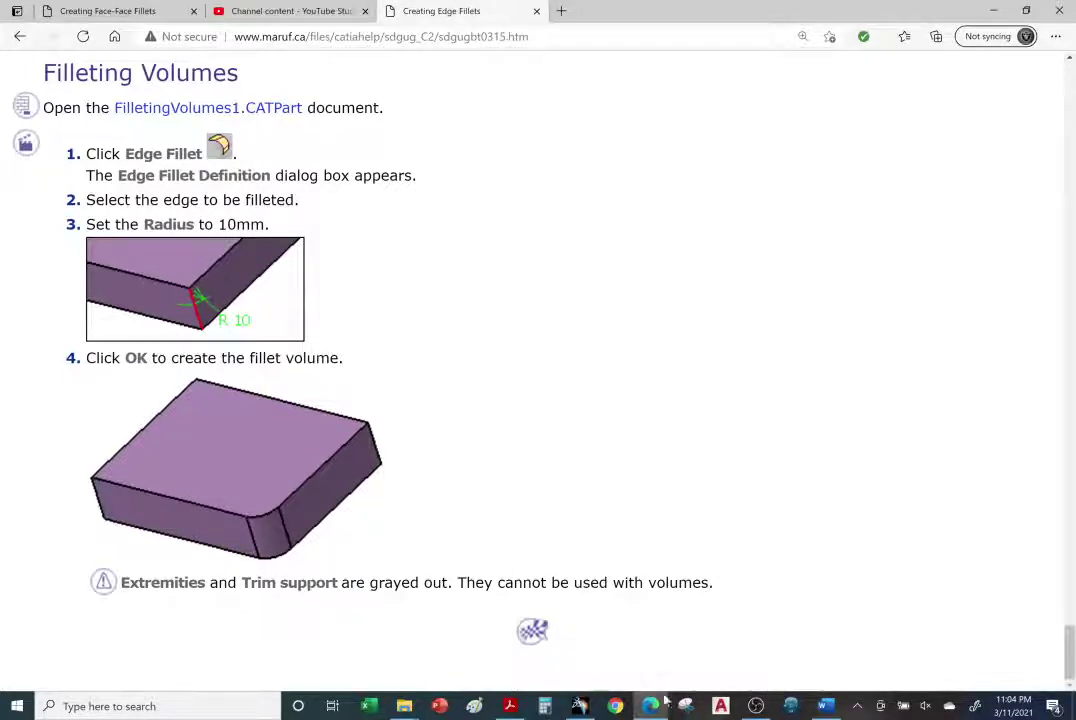
{"action": "left_click", "coordinate": [579, 706]}
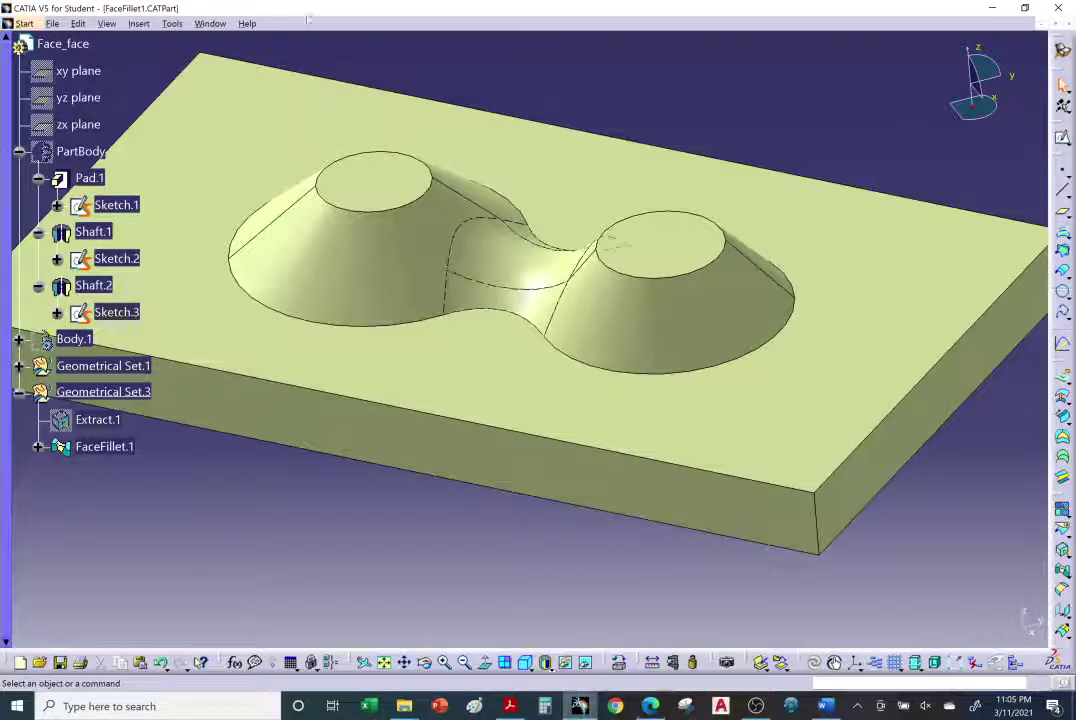
{"action": "left_click", "coordinate": [211, 23]}
{"action": "left_click", "coordinate": [268, 184]}
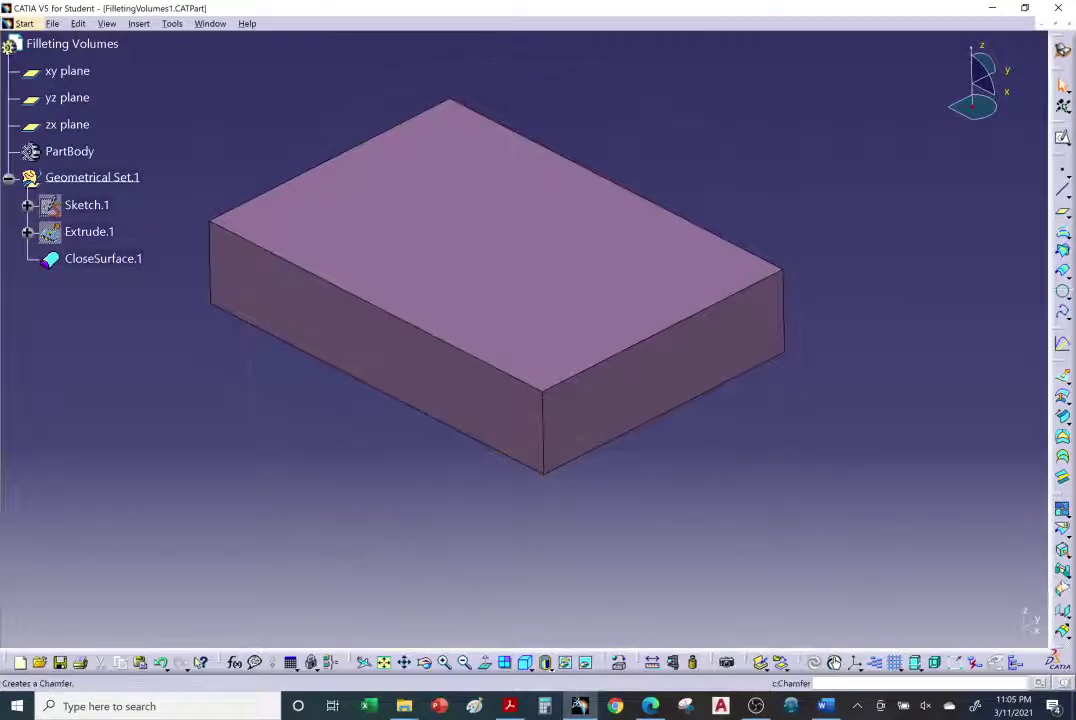
Create a BiTangent shape fillet with a 5 mm radius between the block's two adjacent front side faces, trimming both supports.
{"action": "left_click", "coordinate": [1062, 588]}
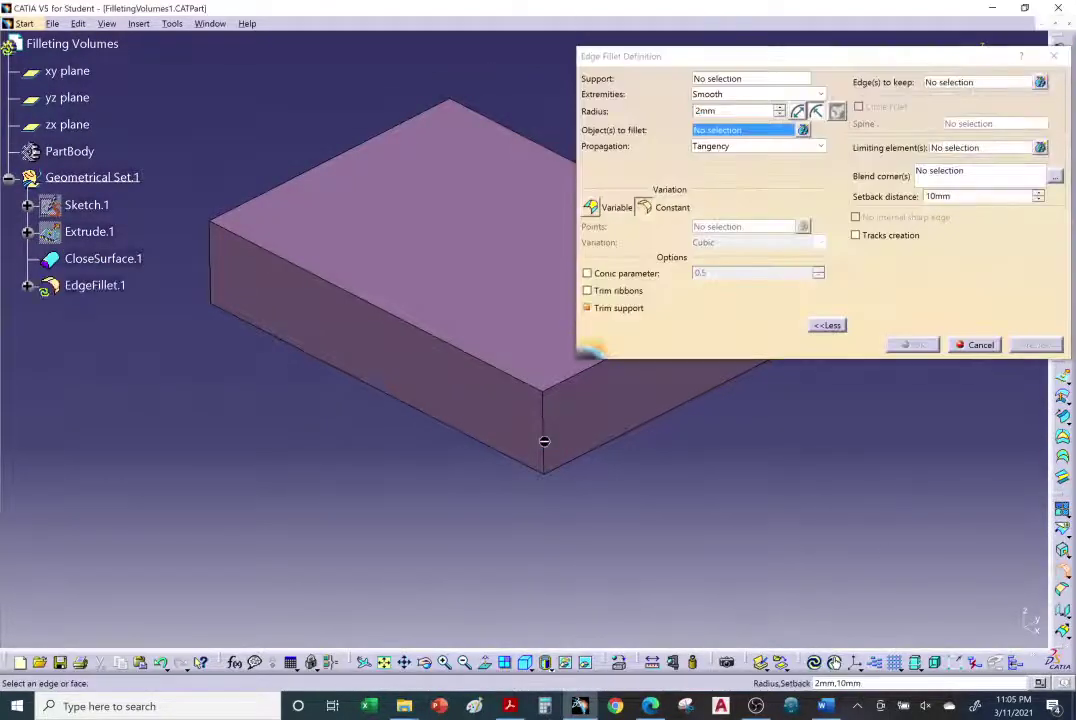
{"action": "left_click", "coordinate": [978, 344]}
{"action": "left_click", "coordinate": [1066, 572]}
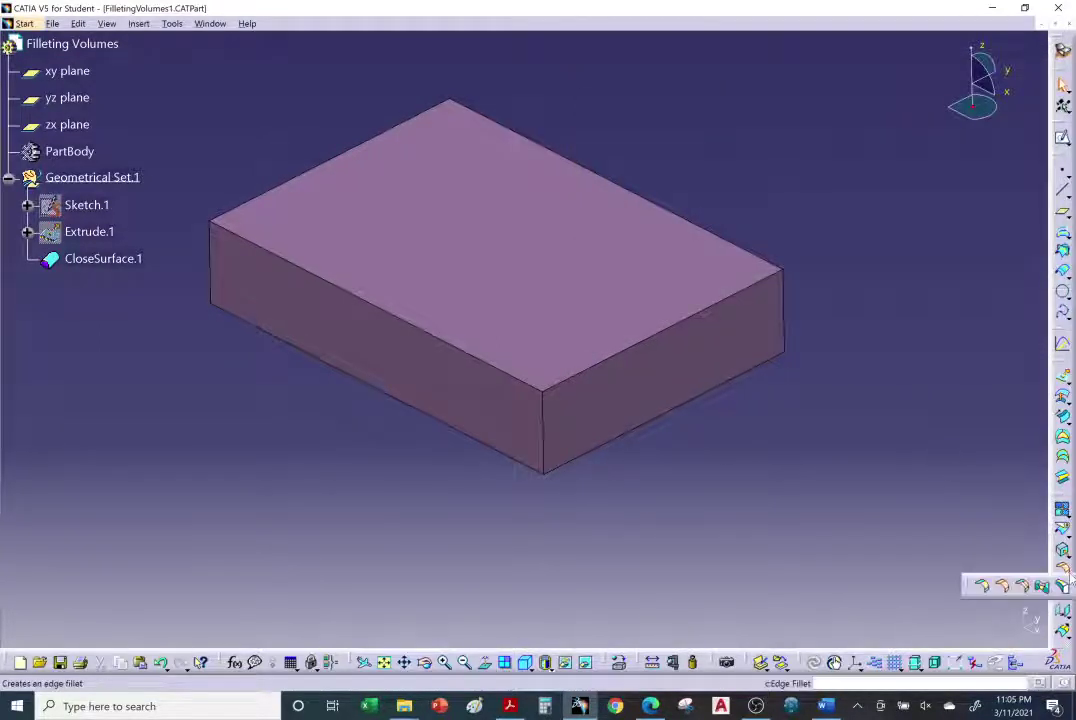
{"action": "left_click", "coordinate": [985, 588]}
{"action": "left_click", "coordinate": [600, 413]}
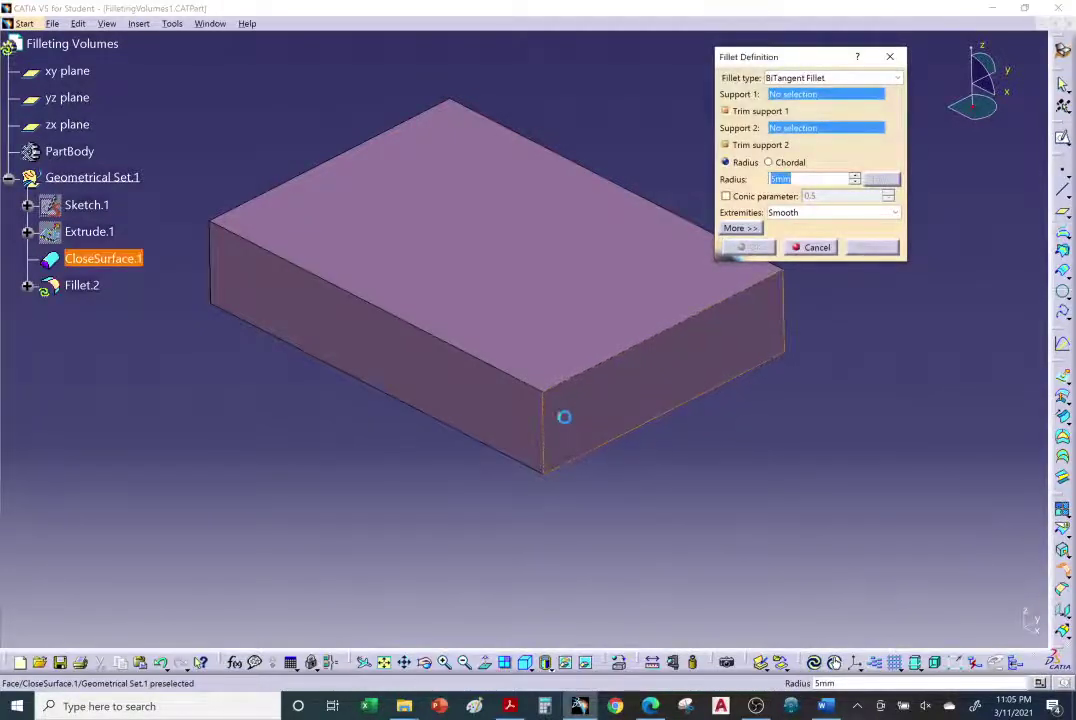
{"action": "left_click", "coordinate": [511, 413]}
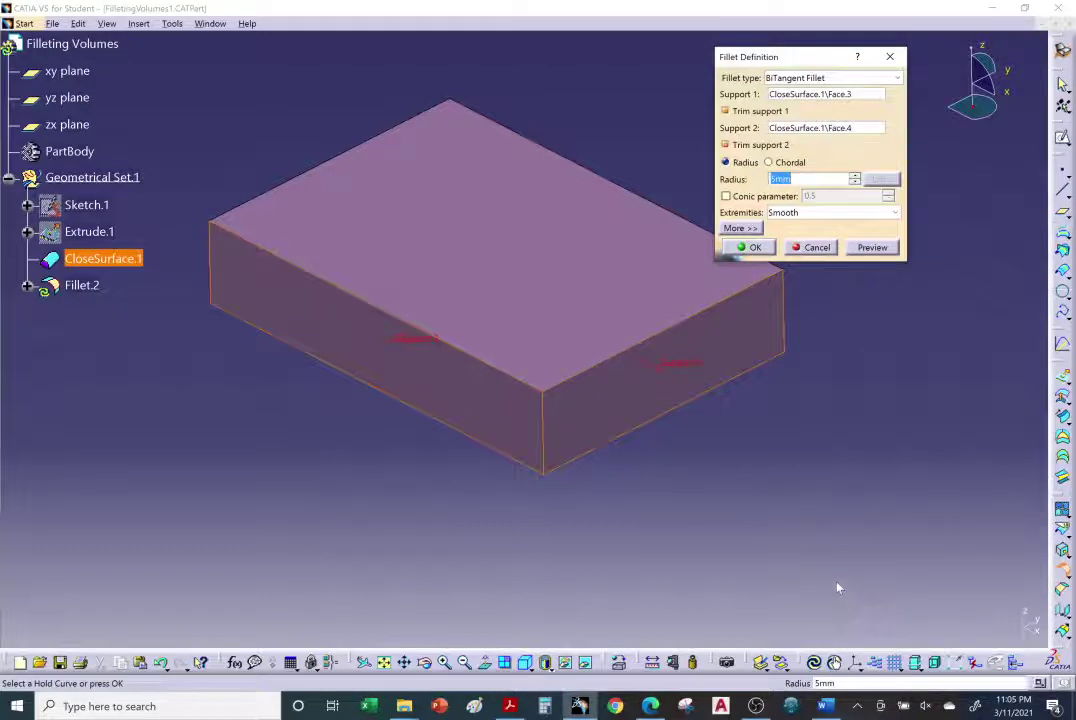
{"action": "left_click", "coordinate": [751, 247]}
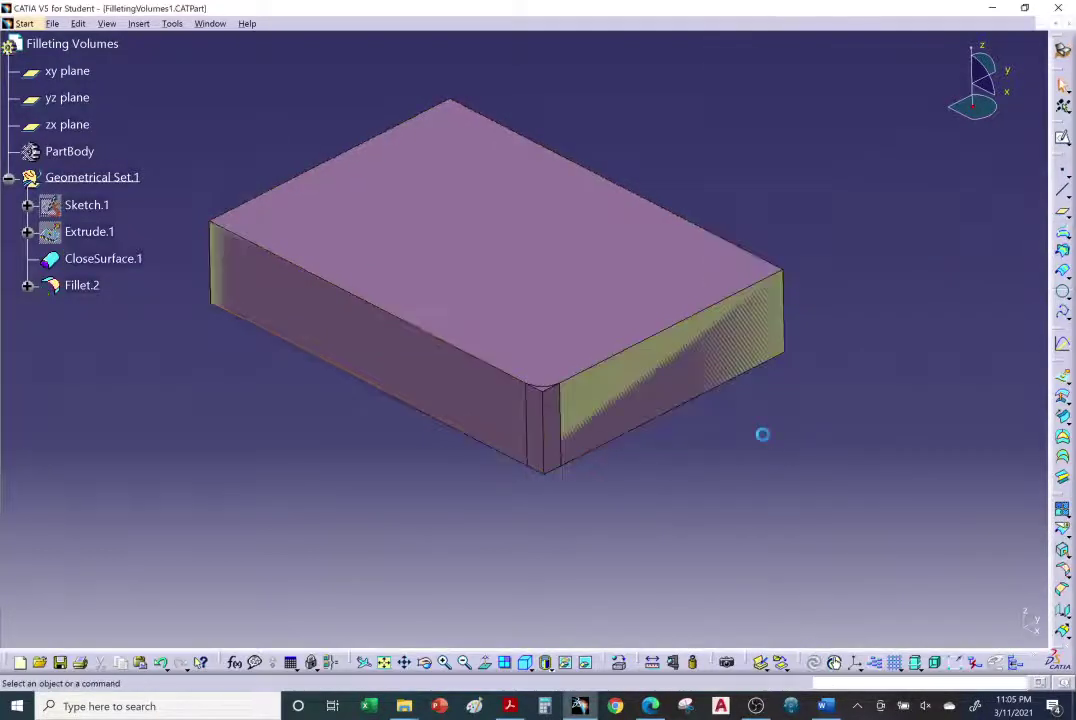
{"action": "middle_click_drag", "start_coordinate": [621, 399], "coordinate": [641, 384]}
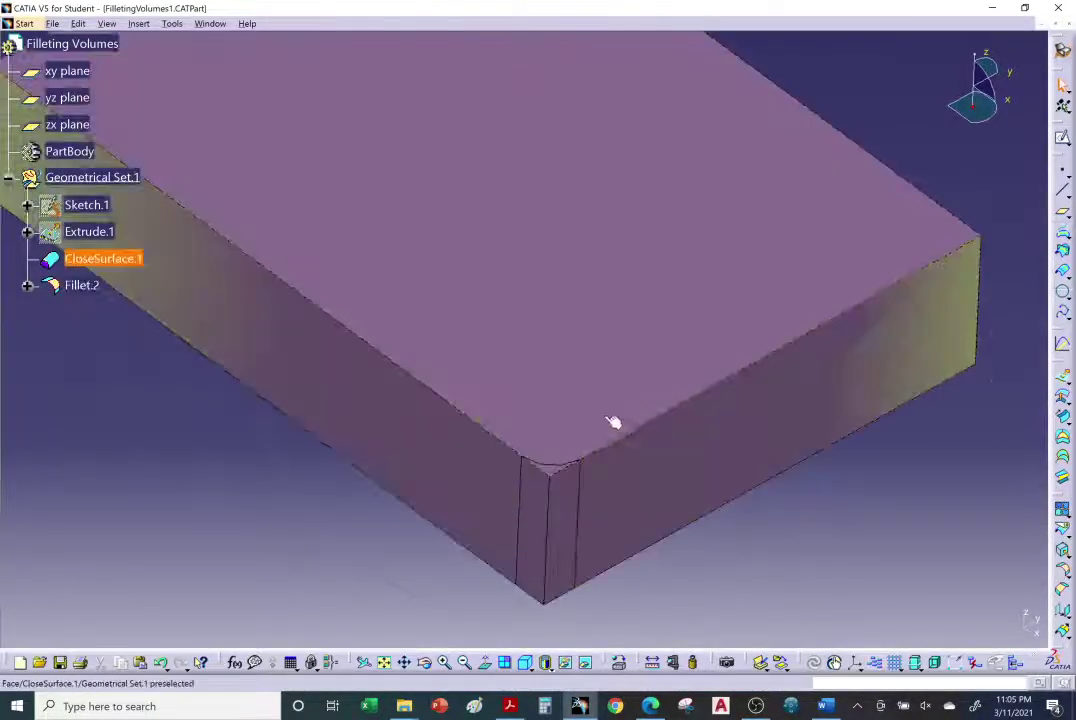
Hide CloseSurface.1 to inspect the filleted side faces on their own.
{"action": "right_click", "coordinate": [104, 259]}
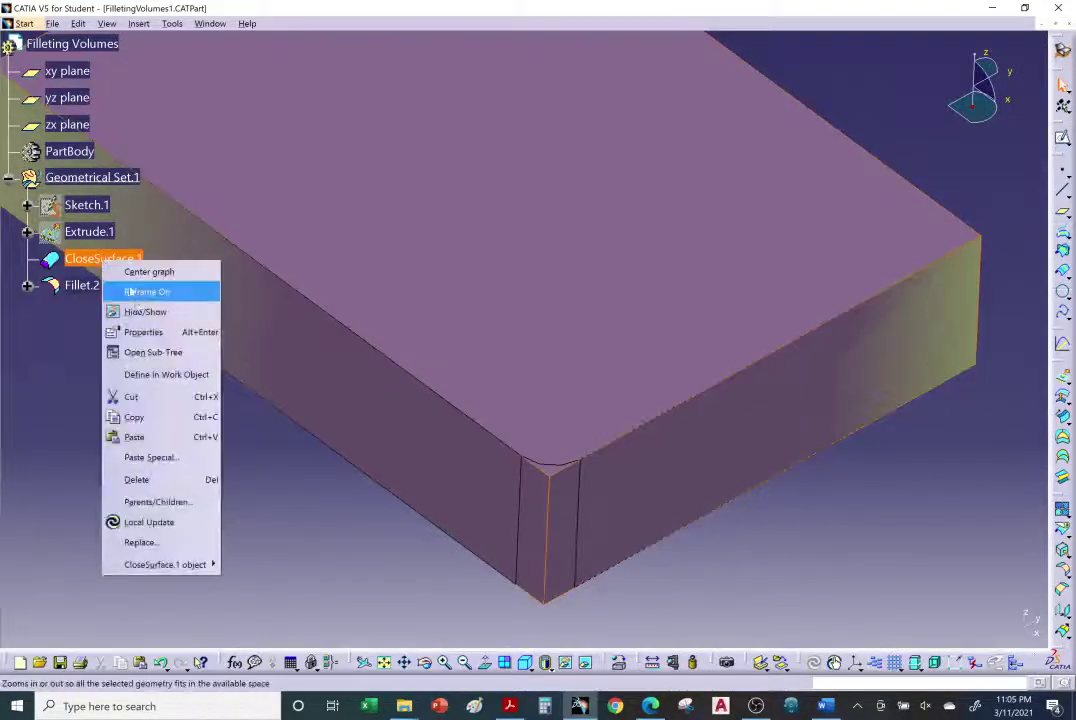
{"action": "left_click", "coordinate": [137, 312]}
{"action": "middle_click_drag", "start_coordinate": [580, 382], "coordinate": [686, 463]}
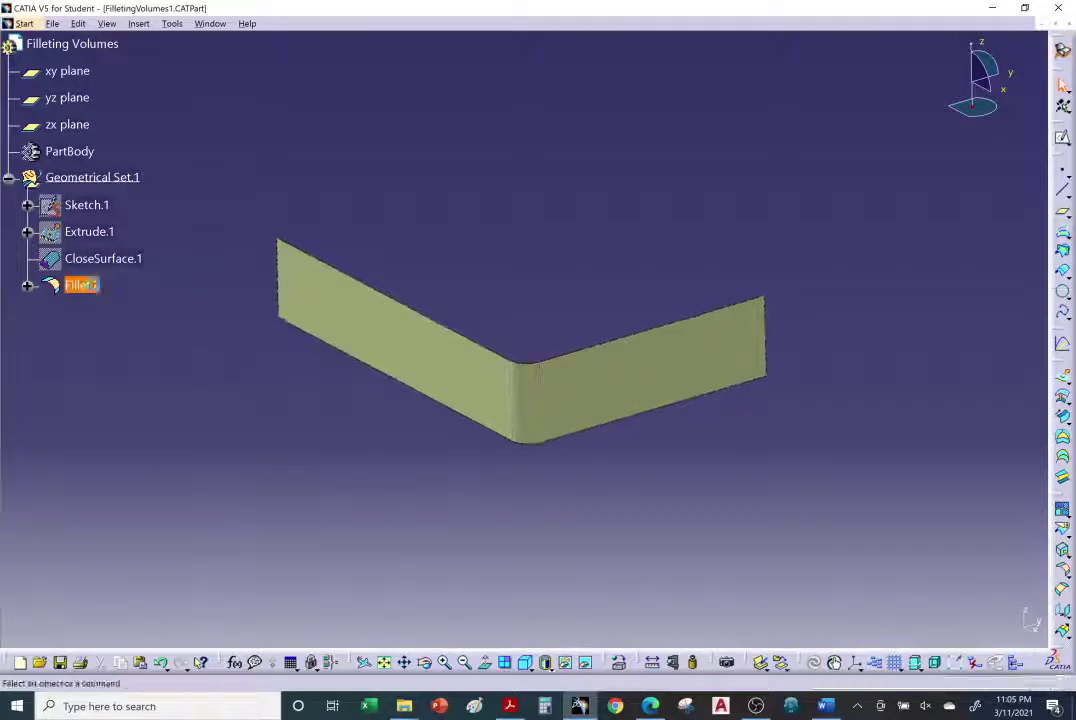
Hide Fillet.2 and redisplay the CloseSurface.1 volume.
{"action": "right_click", "coordinate": [87, 285]}
{"action": "left_click", "coordinate": [128, 334]}
{"action": "right_click", "coordinate": [110, 259]}
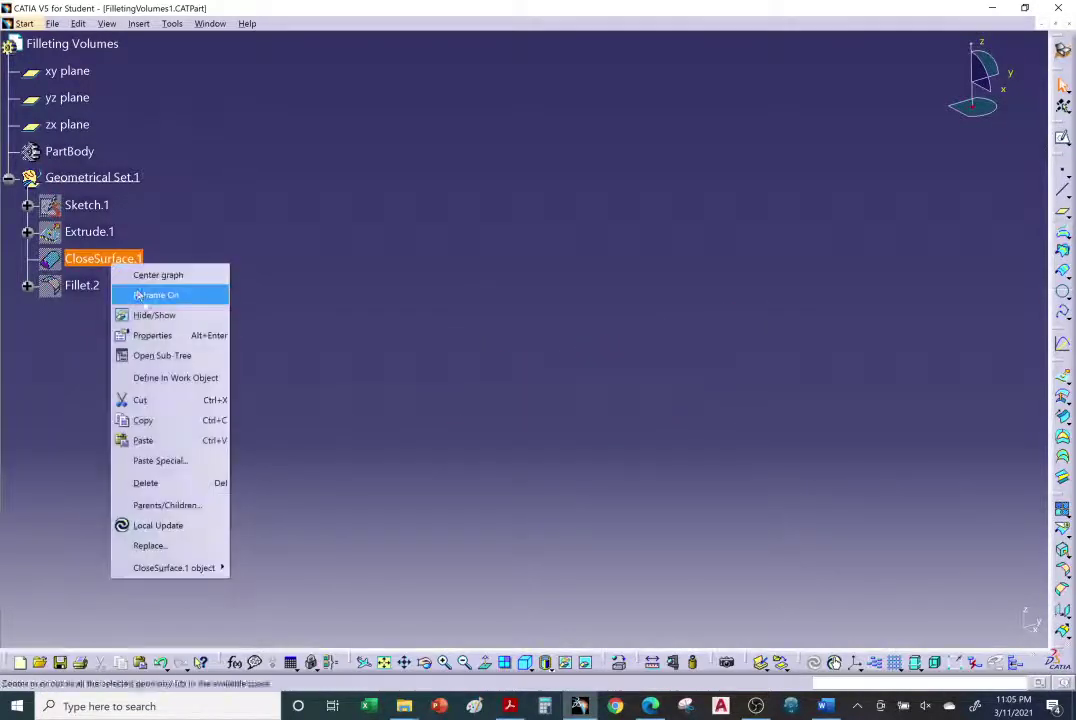
{"action": "left_click", "coordinate": [175, 293]}
{"action": "middle_click_drag", "start_coordinate": [262, 404], "coordinate": [132, 269]}
{"action": "left_click", "coordinate": [905, 505]}
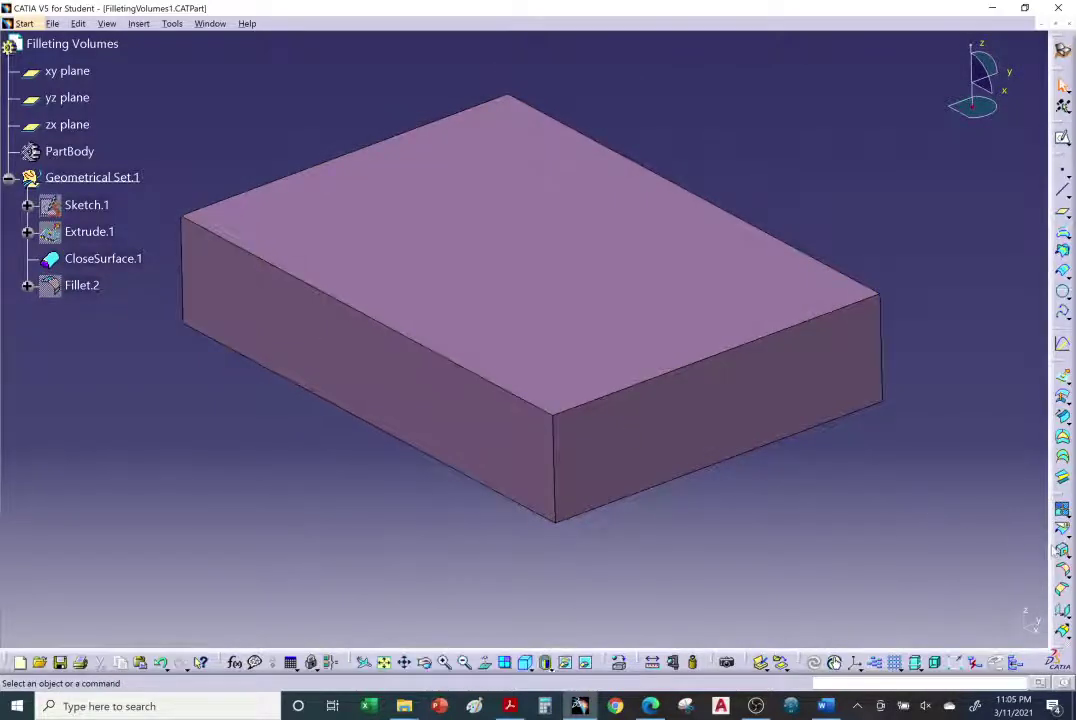
Extract the block's outer surfaces from its upper face using Point continuity propagation.
{"action": "left_click", "coordinate": [1062, 437]}
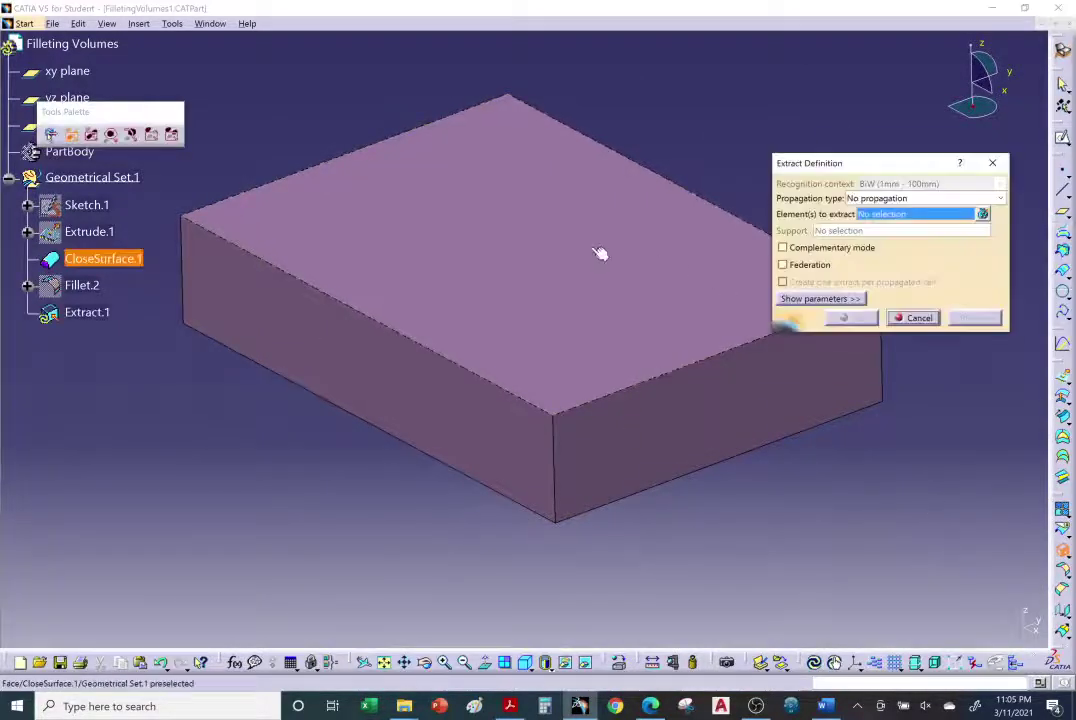
{"action": "left_click", "coordinate": [530, 258]}
{"action": "left_click", "coordinate": [895, 198]}
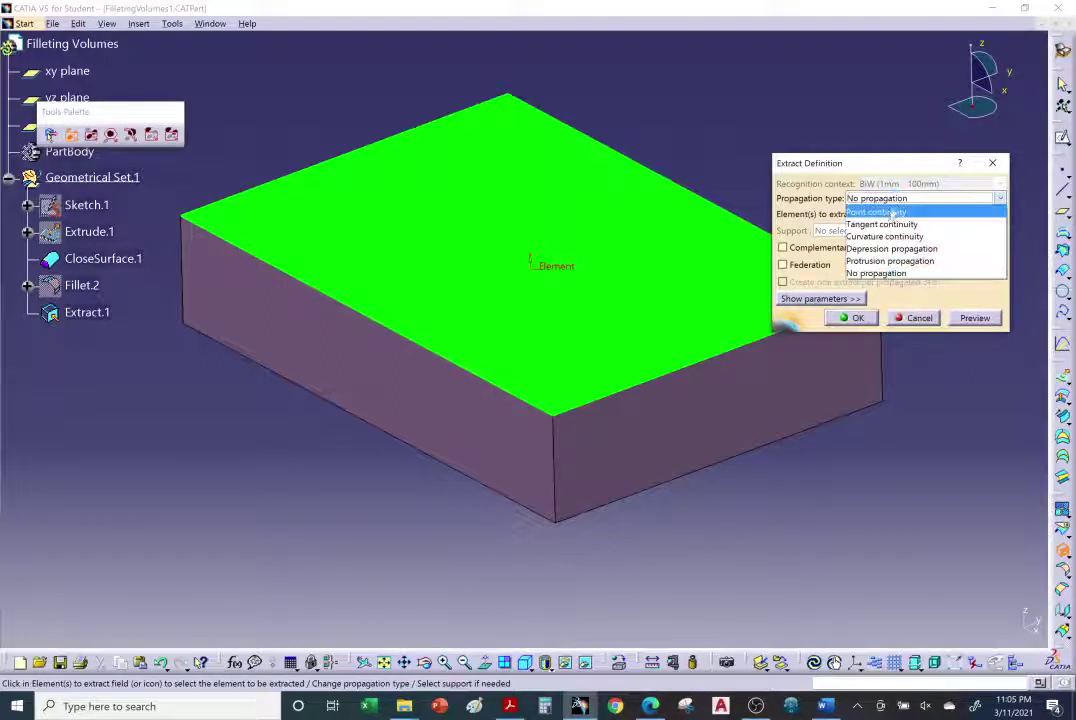
{"action": "left_click", "coordinate": [880, 210]}
{"action": "left_click", "coordinate": [851, 317]}
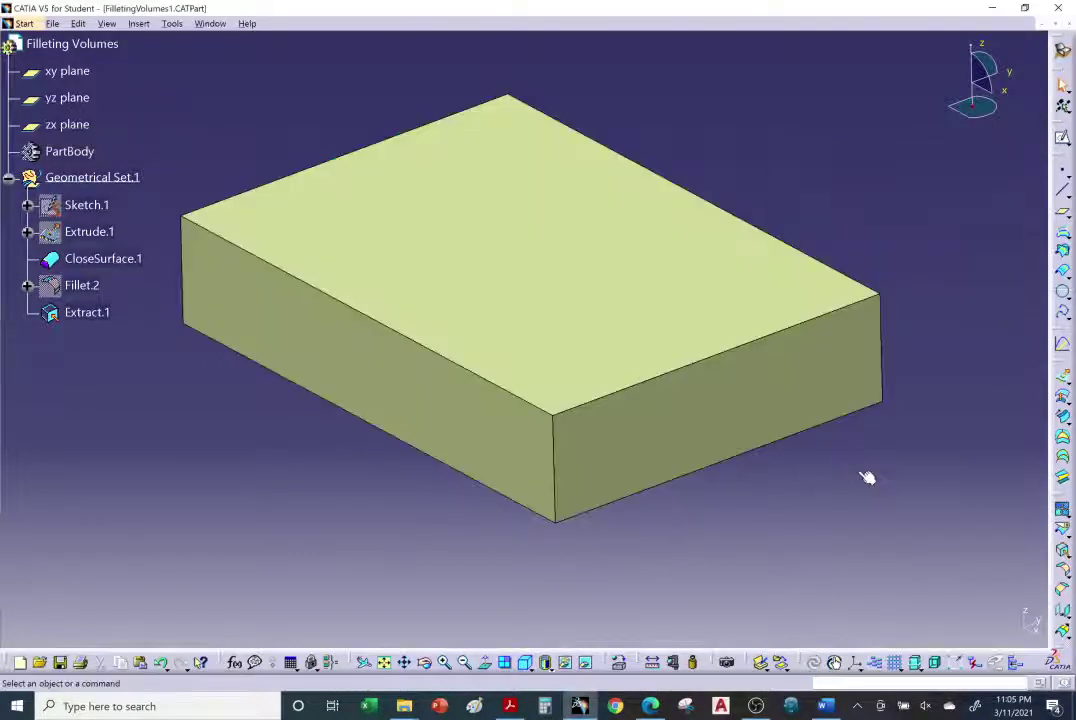
Hide CloseSurface.1 and check the hidden space so only the extracted surface remains on display.
{"action": "right_click", "coordinate": [108, 262]}
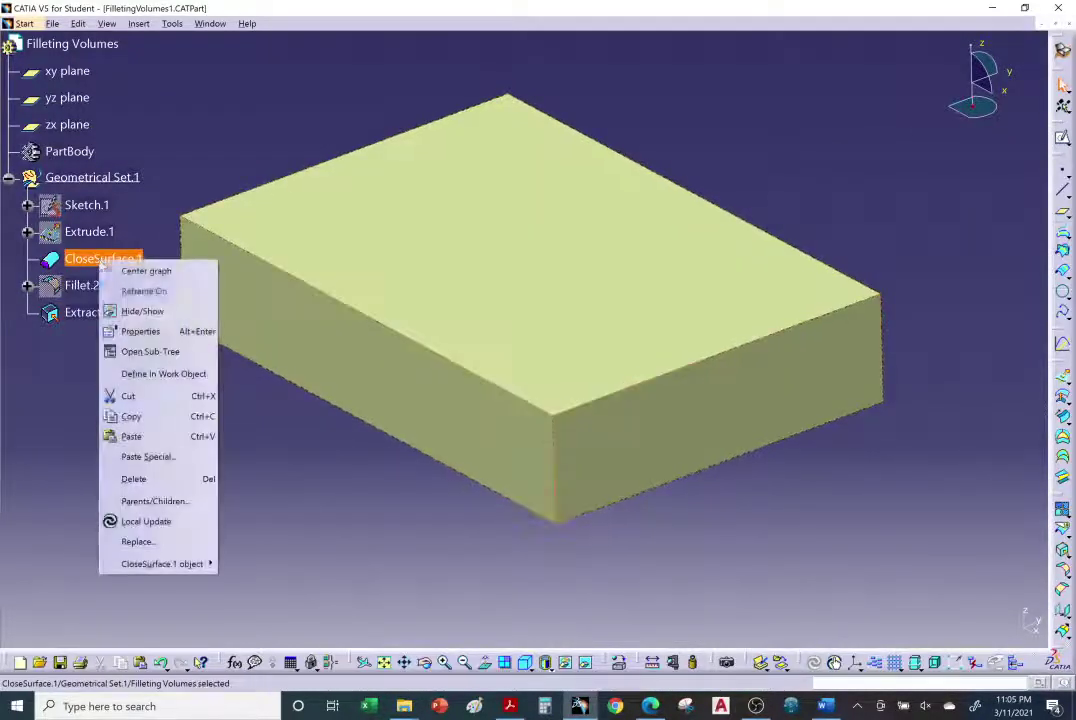
{"action": "left_click", "coordinate": [135, 307]}
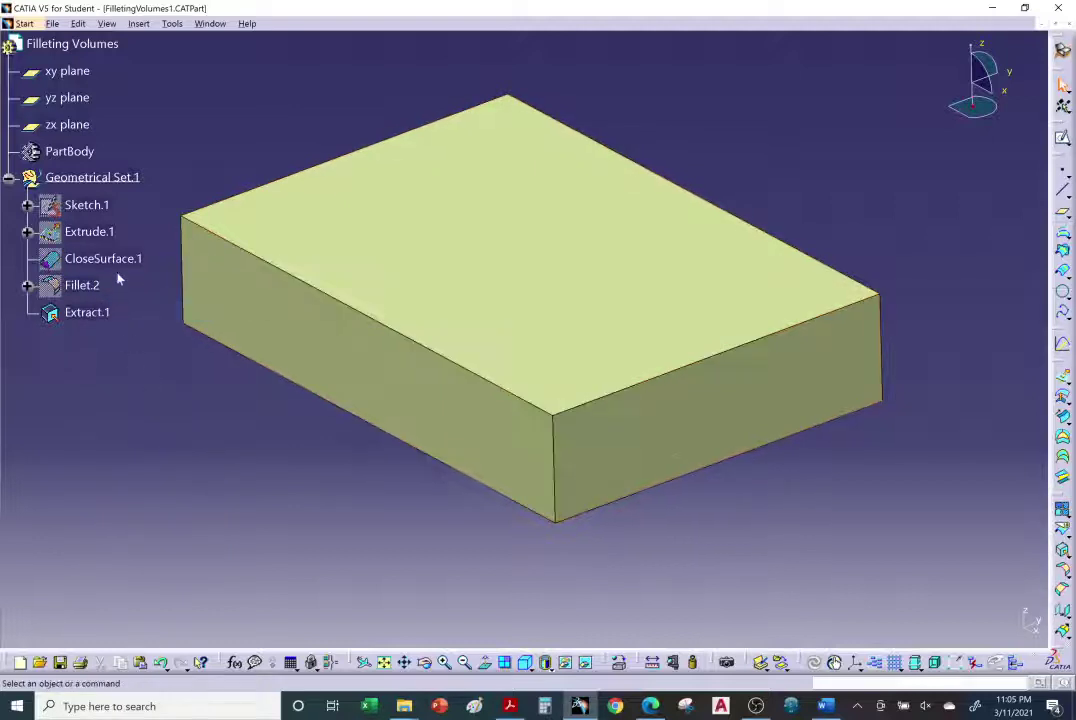
{"action": "left_click", "coordinate": [590, 667]}
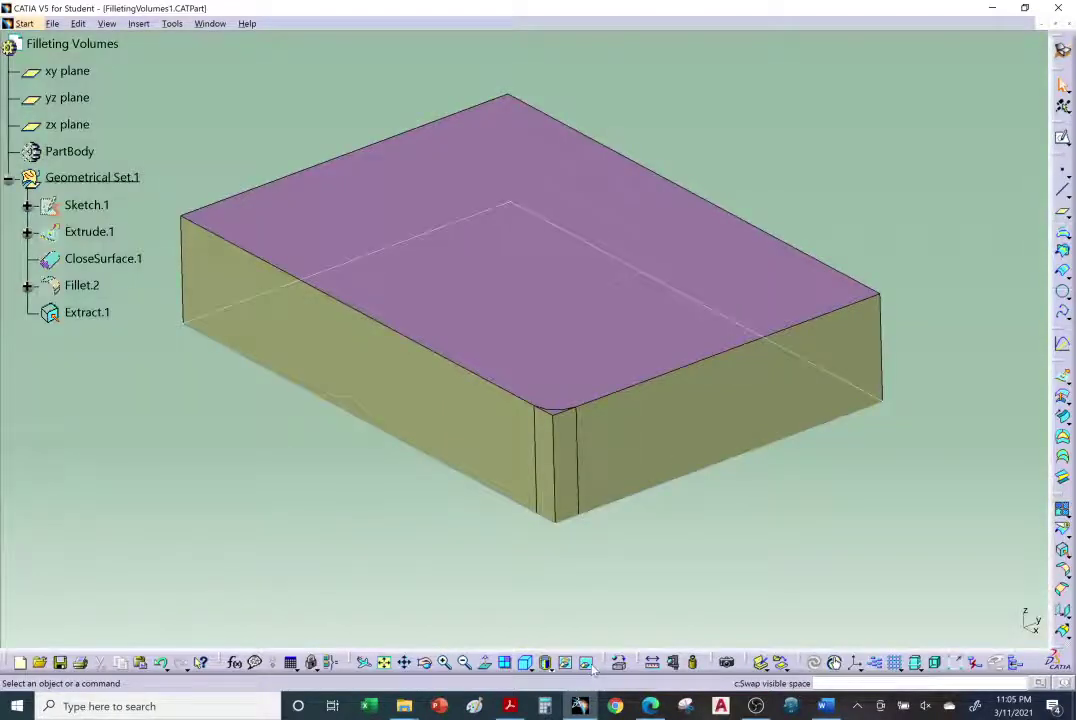
{"action": "left_click", "coordinate": [590, 667]}
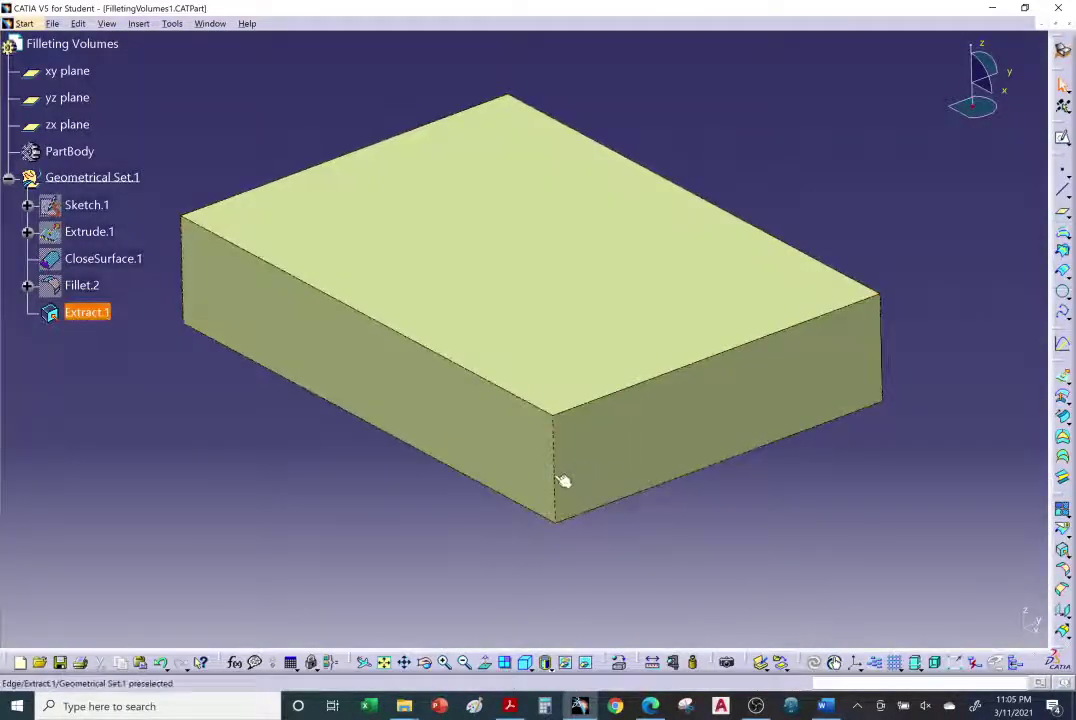
{"action": "left_click", "coordinate": [871, 523]}
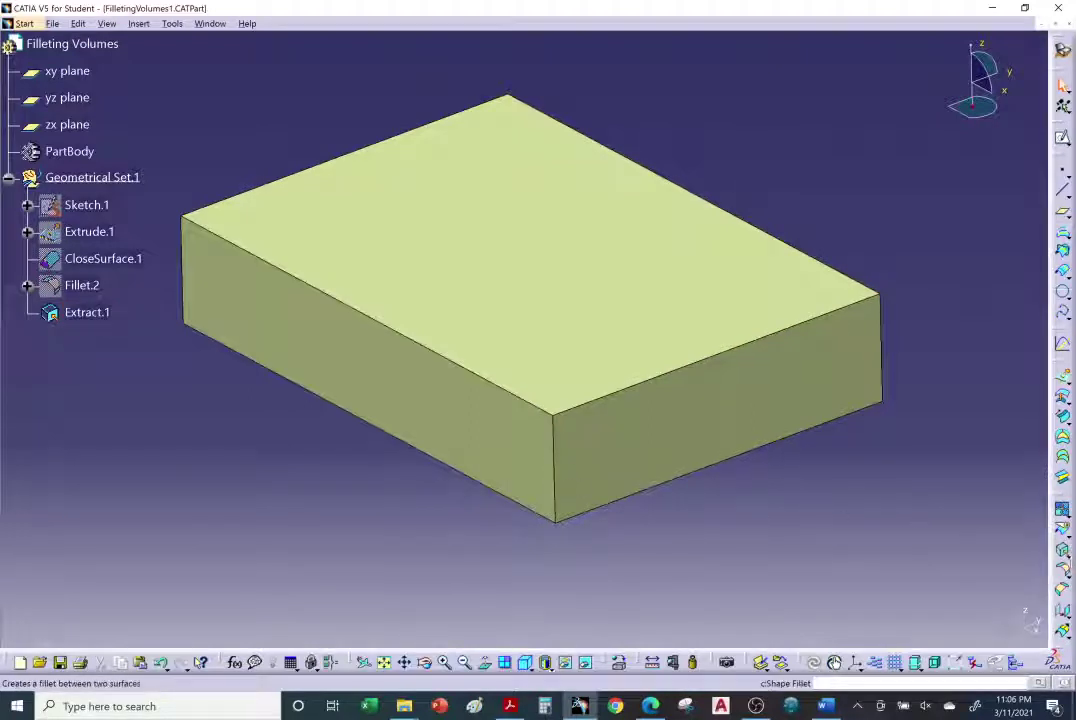
Create a constant edge fillet on the extracted surface's front vertical edge with Tangency propagation and Trim support enabled.
{"action": "left_click", "coordinate": [1063, 586]}
{"action": "left_click", "coordinate": [1004, 588]}
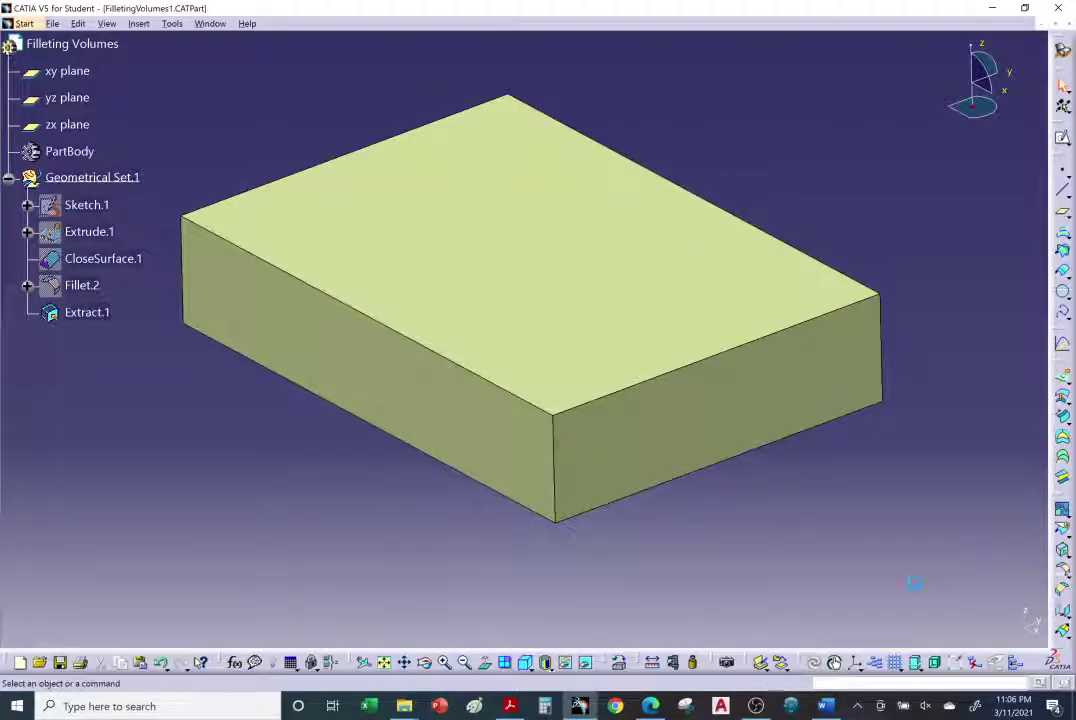
{"action": "left_click", "coordinate": [557, 470]}
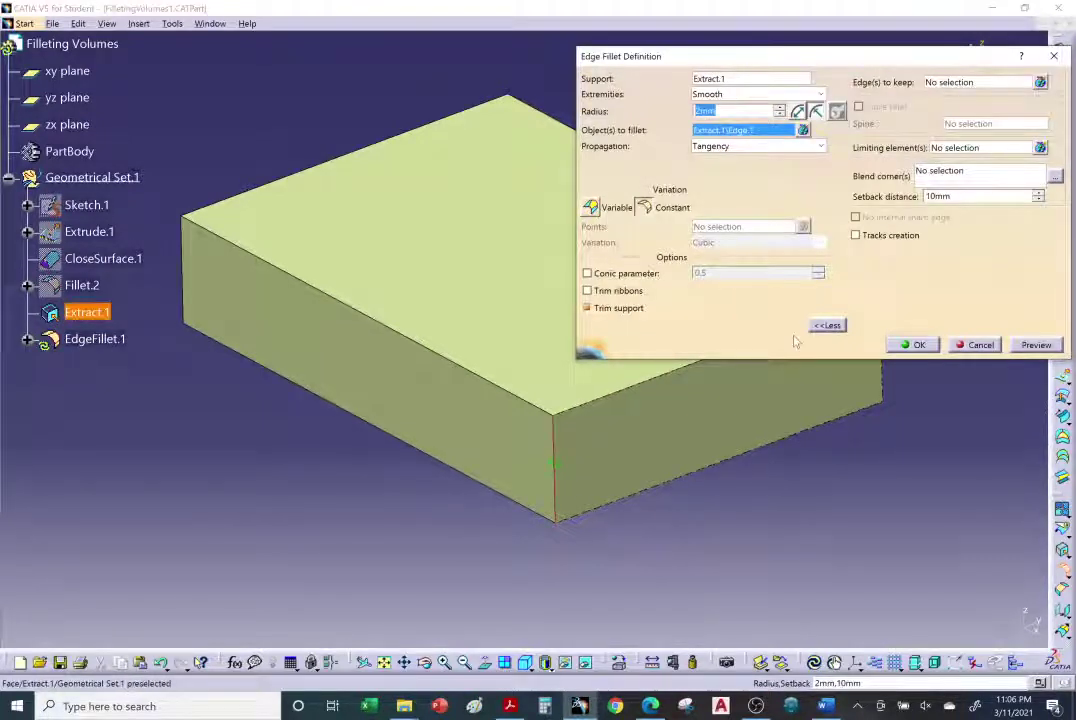
{"action": "left_click", "coordinate": [912, 344]}
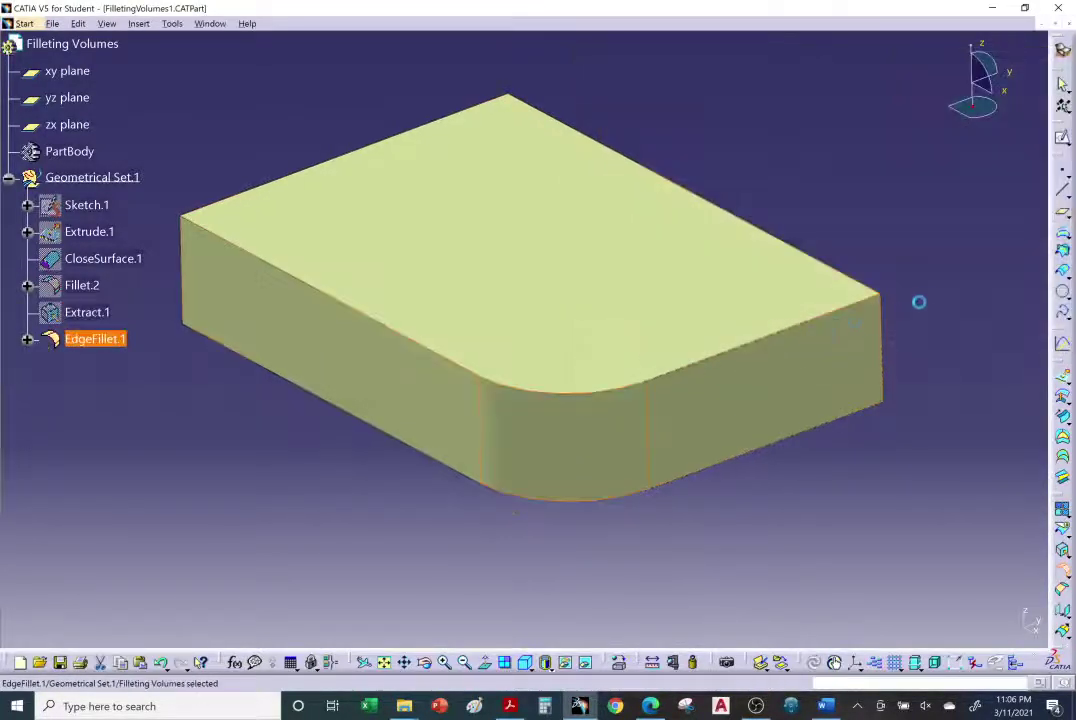
{"action": "middle_click_drag", "start_coordinate": [560, 405], "coordinate": [632, 483]}
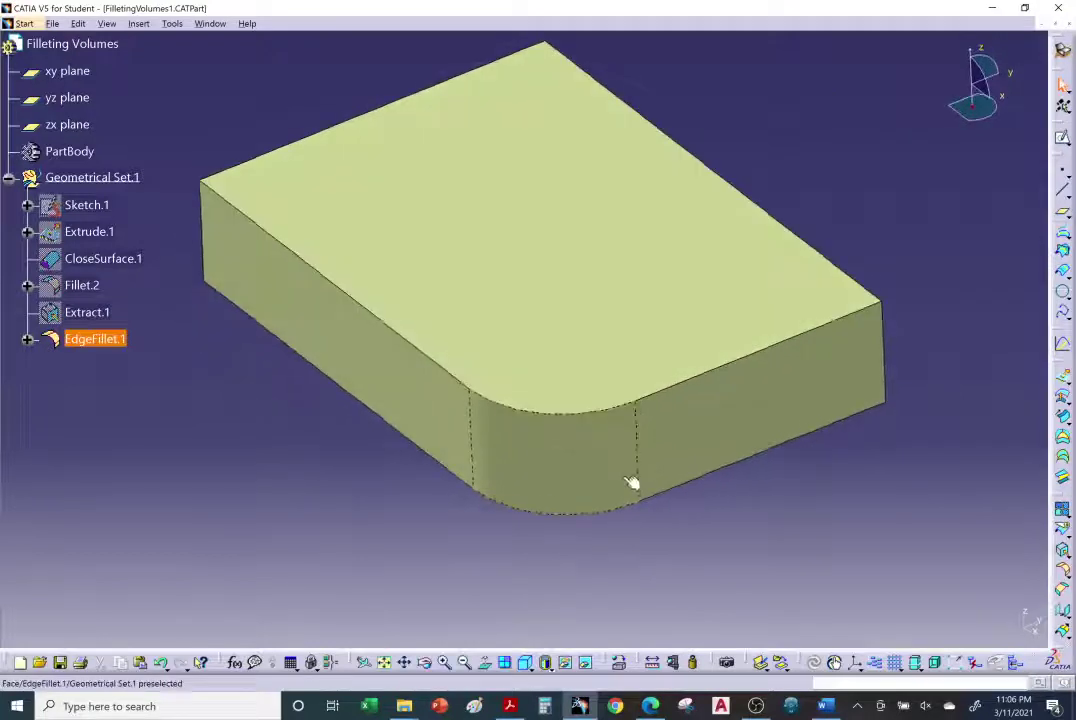
{"action": "left_click", "coordinate": [815, 478]}
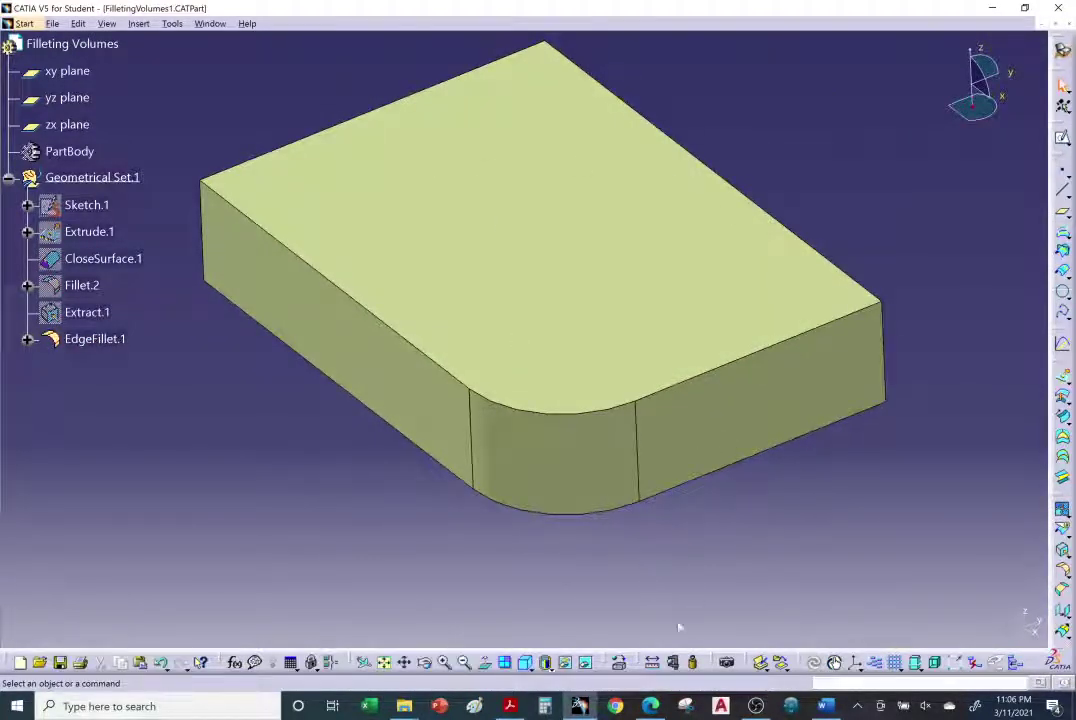
Switch to the Creating Face-Face Fillets help page in the browser and read the Hold Curve instructions.
{"action": "left_click", "coordinate": [650, 706]}
{"action": "left_click", "coordinate": [156, 7]}
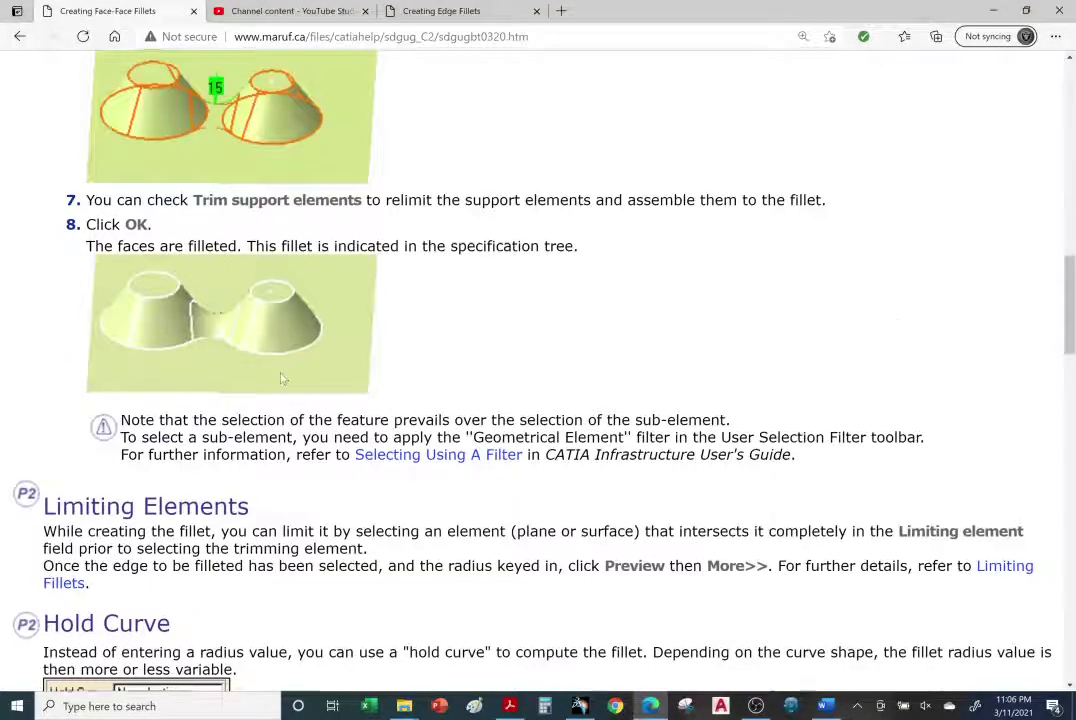
{"action": "scroll", "coordinate": [281, 380], "scroll_direction": "down", "scroll_amount": 5}
{"action": "scroll", "coordinate": [284, 375], "scroll_direction": "down", "scroll_amount": 3}
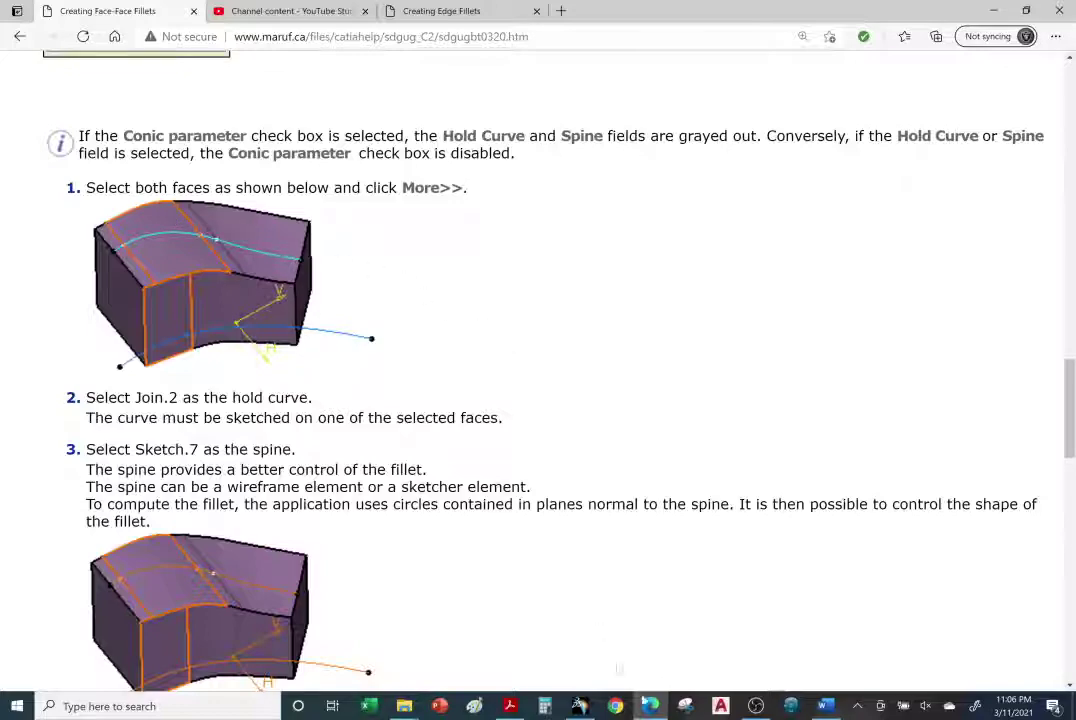
Return to CATIA, switch to the FaceFillet1.CATPart document and bring its curved purple block into view.
{"action": "left_click", "coordinate": [579, 706]}
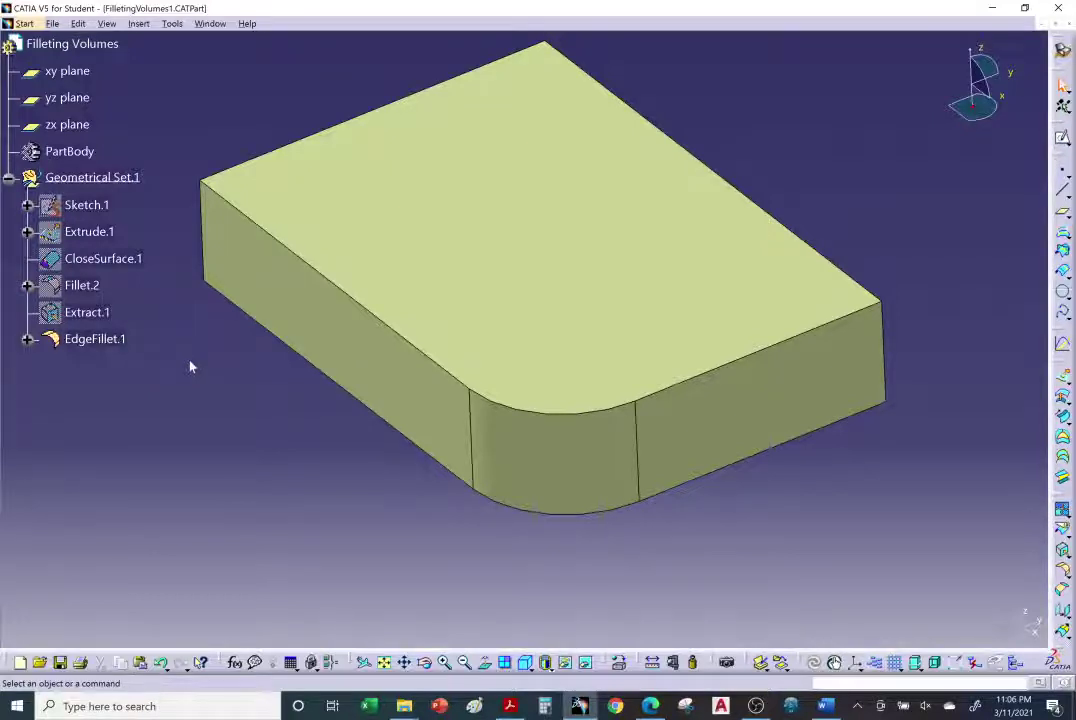
{"action": "middle_click_drag", "start_coordinate": [360, 422], "coordinate": [356, 463]}
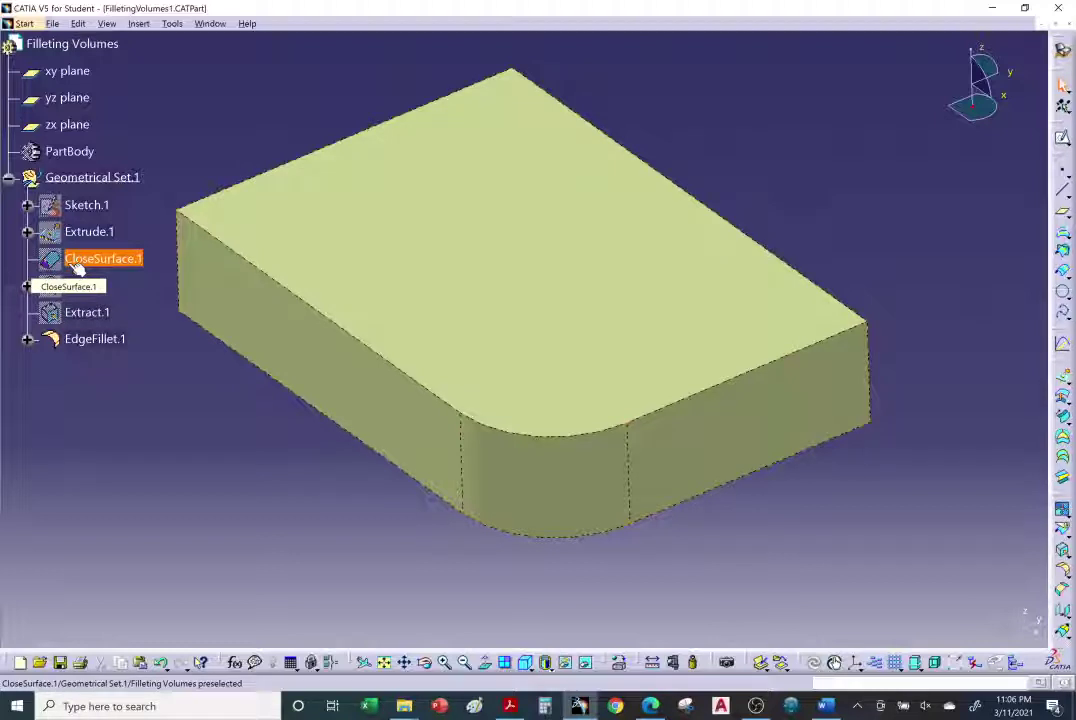
{"action": "middle_click_drag", "start_coordinate": [268, 384], "coordinate": [298, 380]}
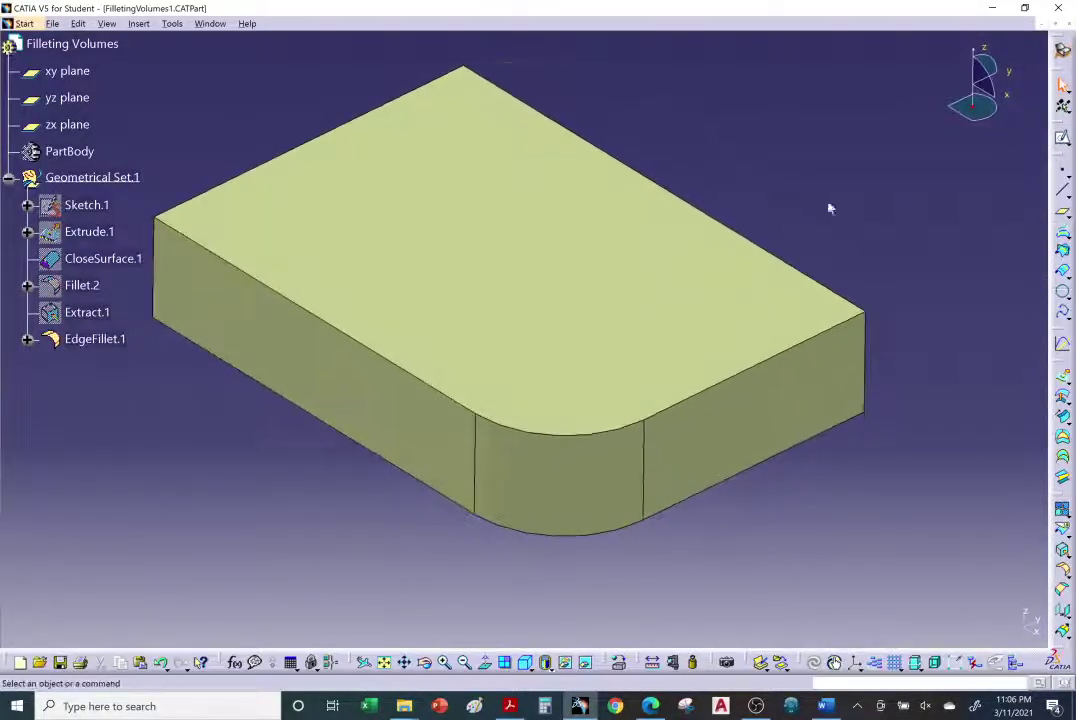
{"action": "middle_click_drag", "start_coordinate": [828, 208], "coordinate": [850, 230]}
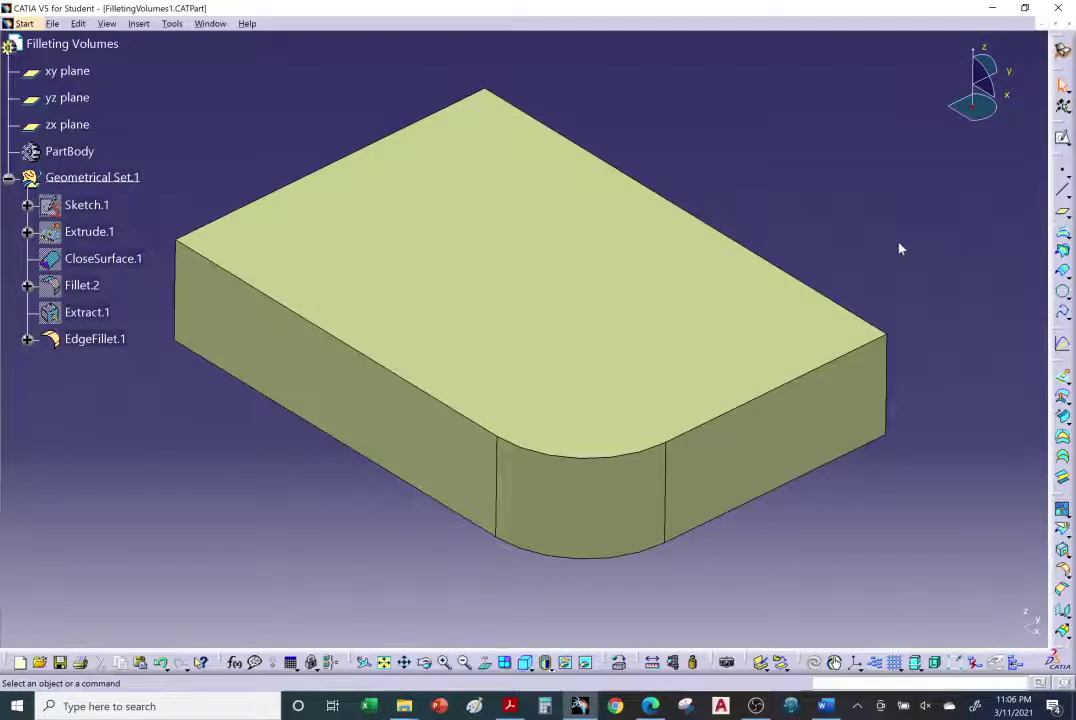
{"action": "left_click", "coordinate": [209, 23]}
{"action": "left_click", "coordinate": [262, 205]}
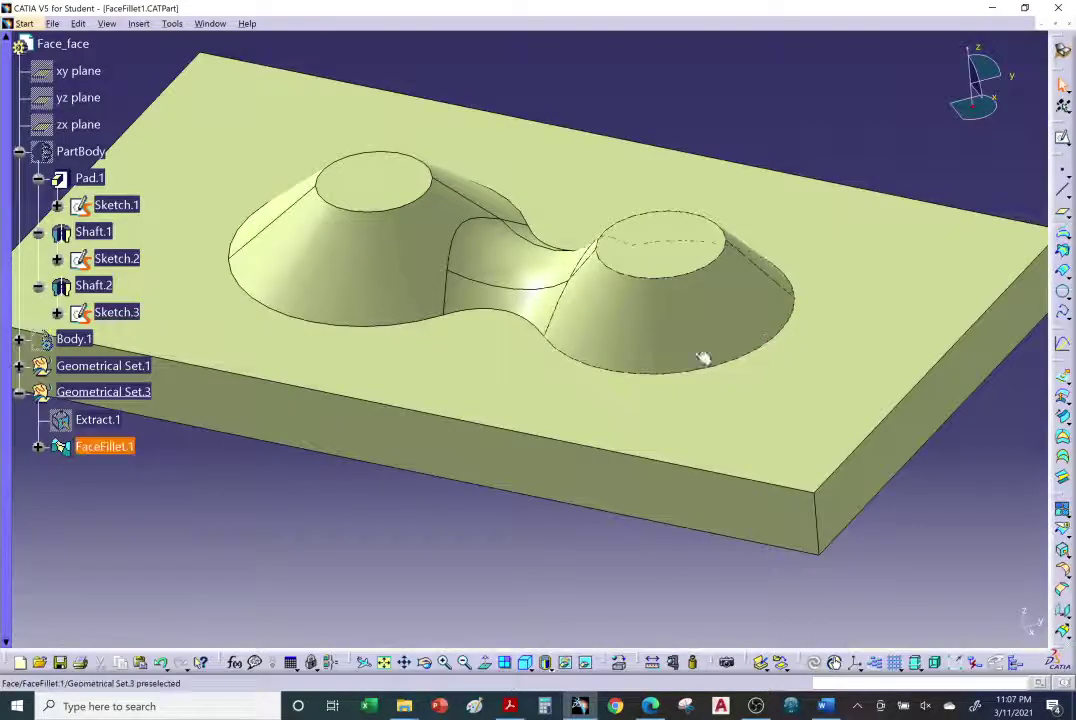
{"action": "middle_click_drag", "start_coordinate": [704, 359], "coordinate": [428, 346]}
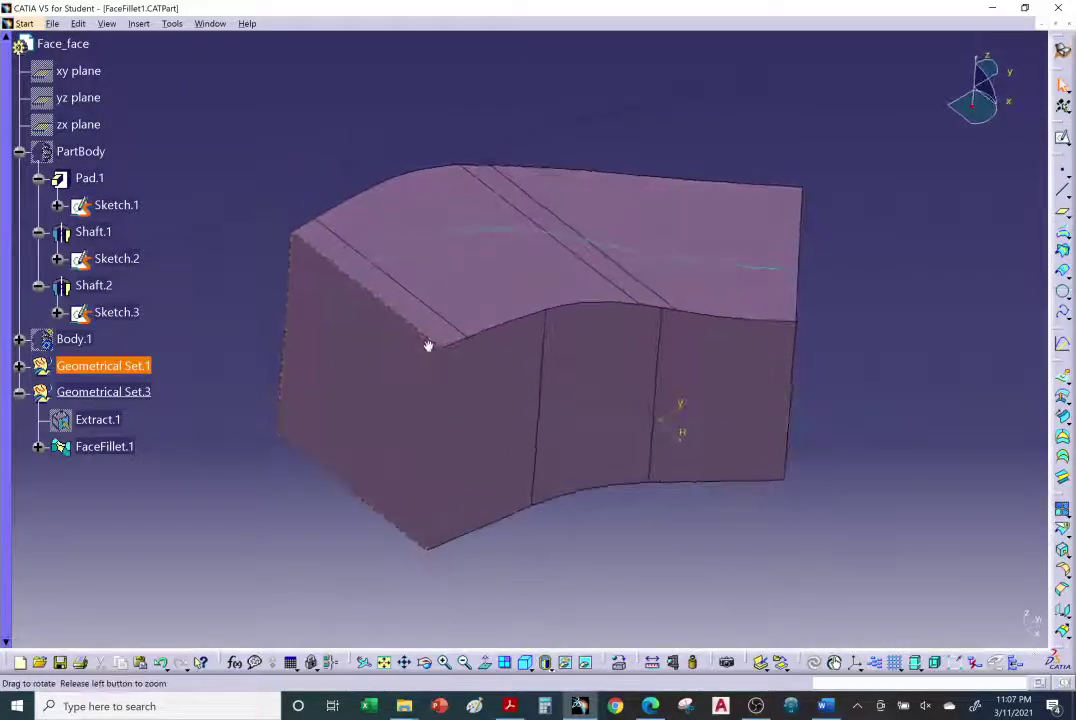
{"action": "middle_click_drag", "start_coordinate": [728, 488], "coordinate": [668, 438]}
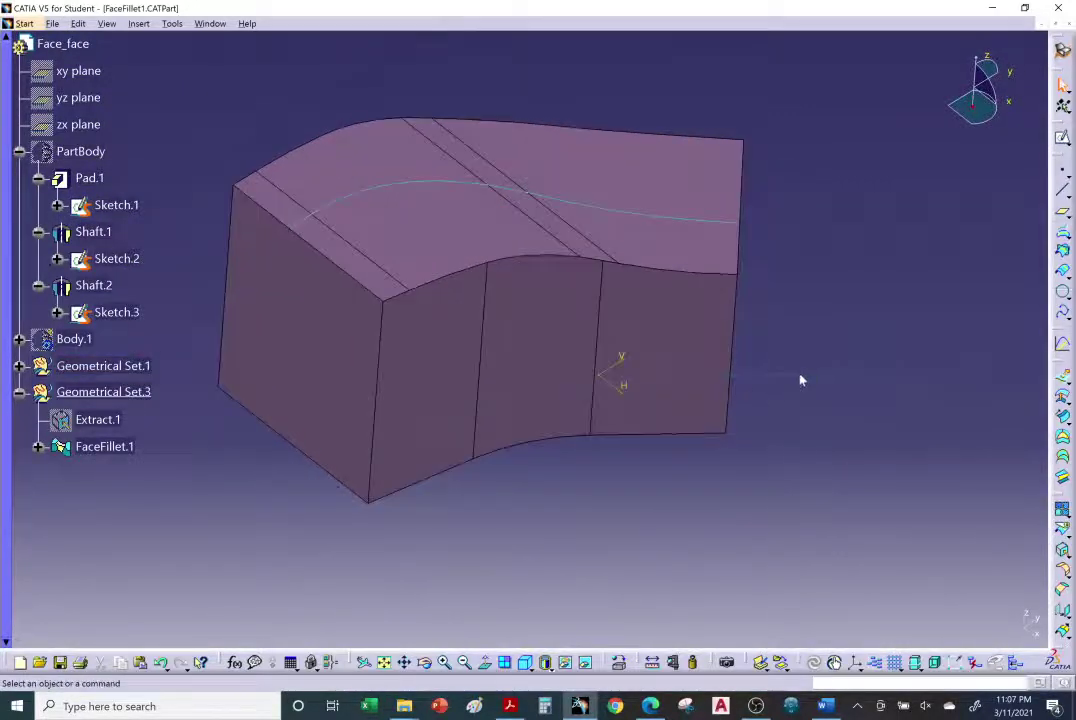
{"action": "left_click", "coordinate": [800, 380]}
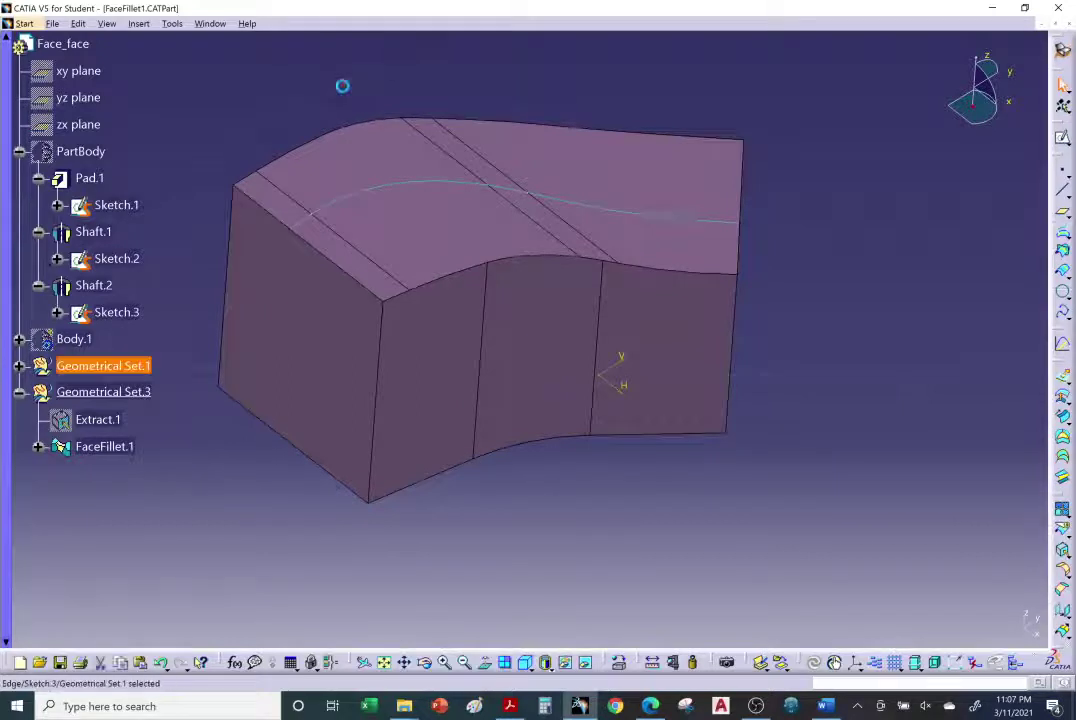
{"action": "left_click", "coordinate": [406, 181], "text": "ctrl"}
{"action": "right_click", "coordinate": [408, 183]}
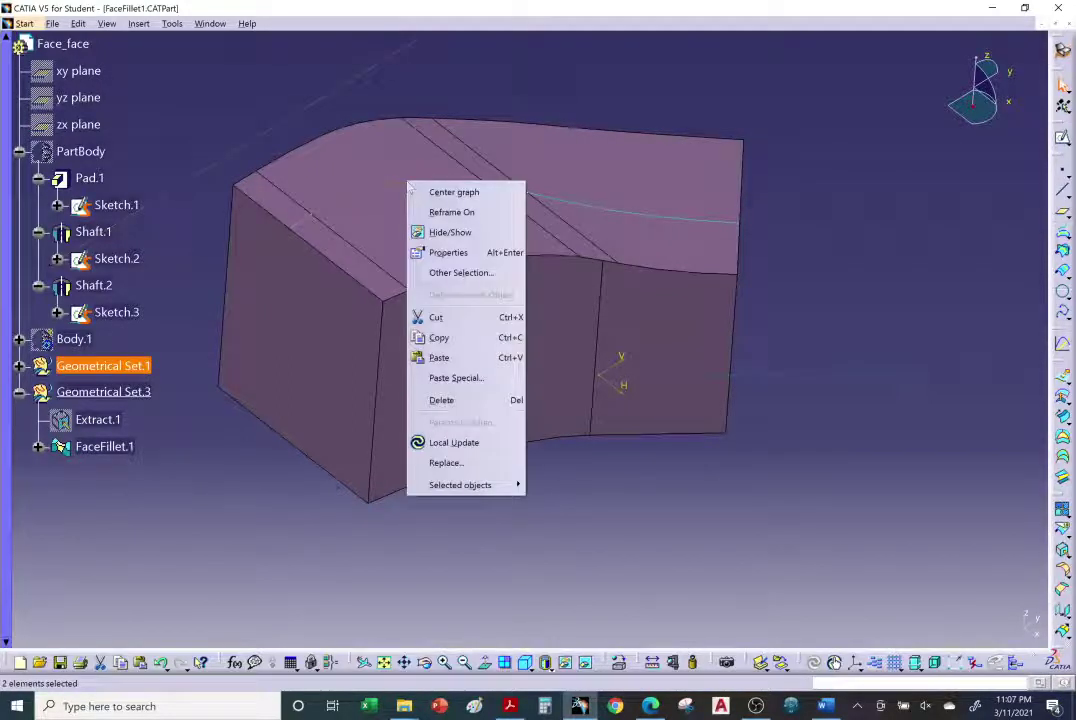
{"action": "left_click", "coordinate": [440, 232]}
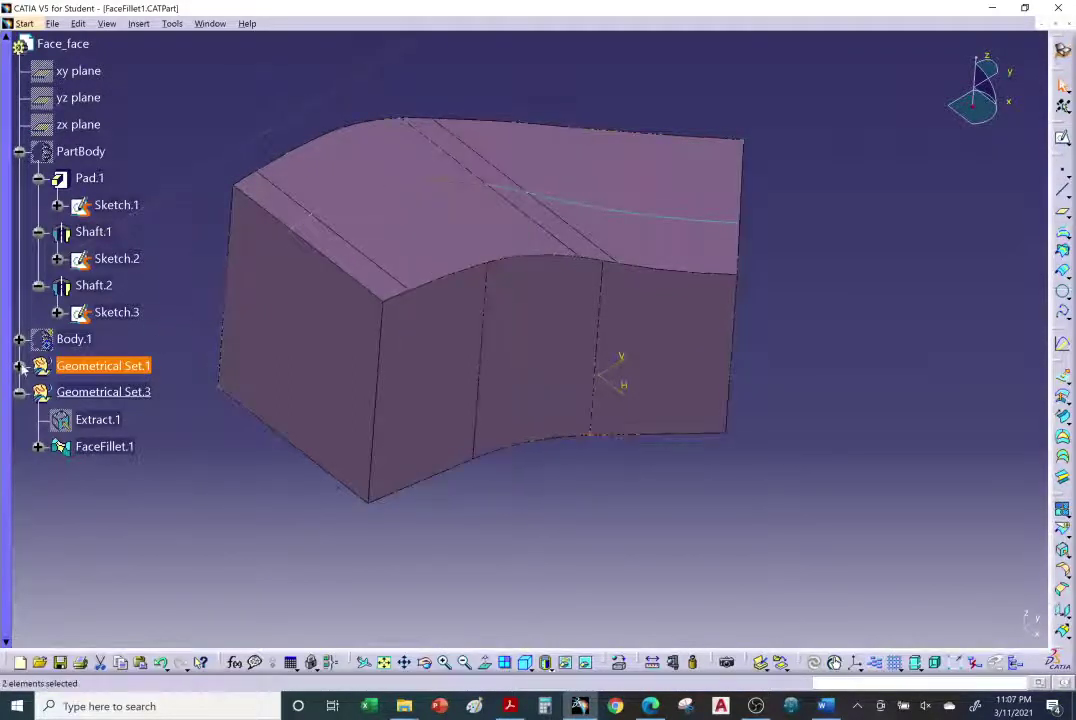
Set the line thickness of Join.2, Sketch.7 and Sketch.3 in Geometrical Set.1 to 7: 2.3 mm.
{"action": "left_click", "coordinate": [19, 366]}
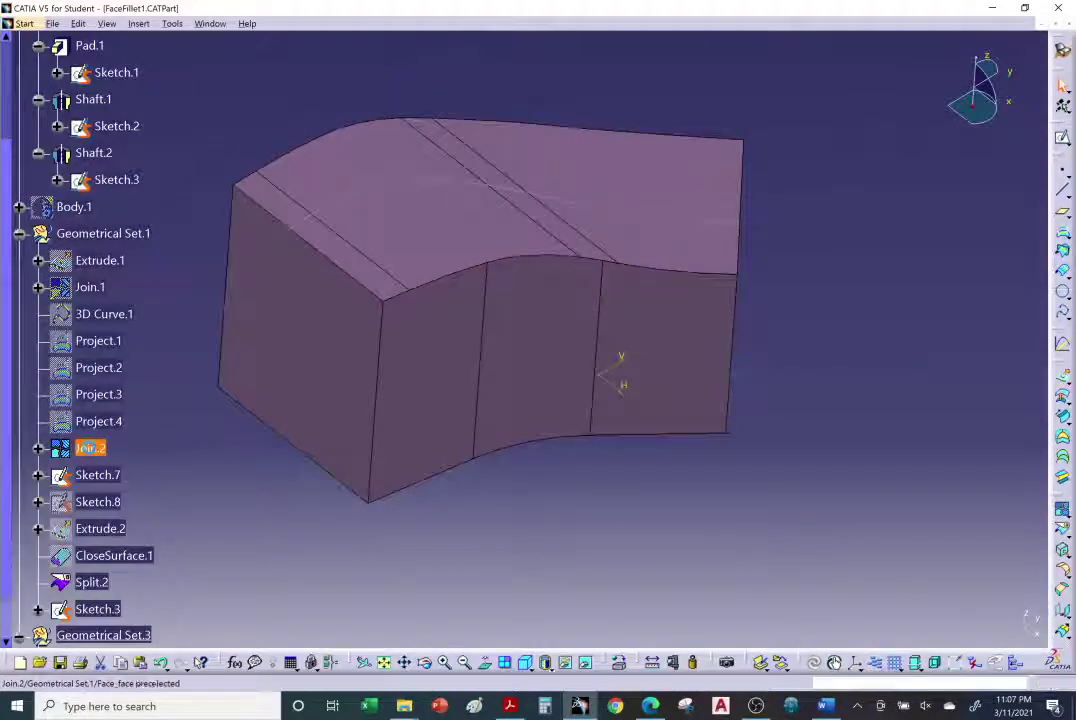
{"action": "scroll", "coordinate": [164, 475], "scroll_direction": "down", "scroll_amount": 1}
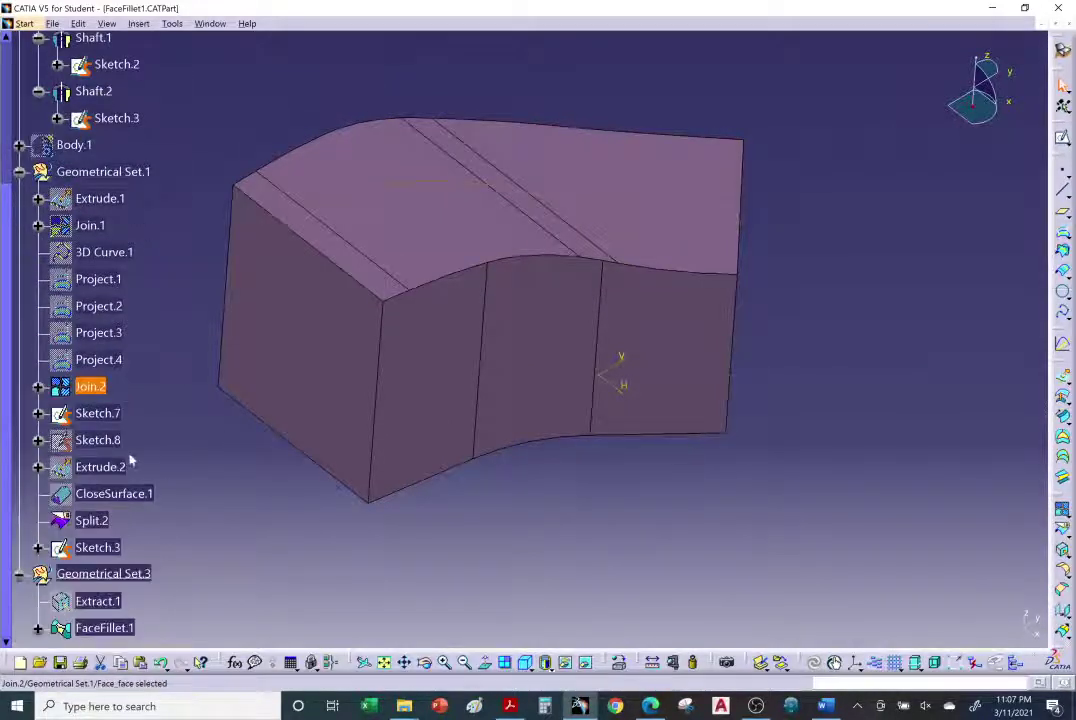
{"action": "double_click", "coordinate": [92, 414]}
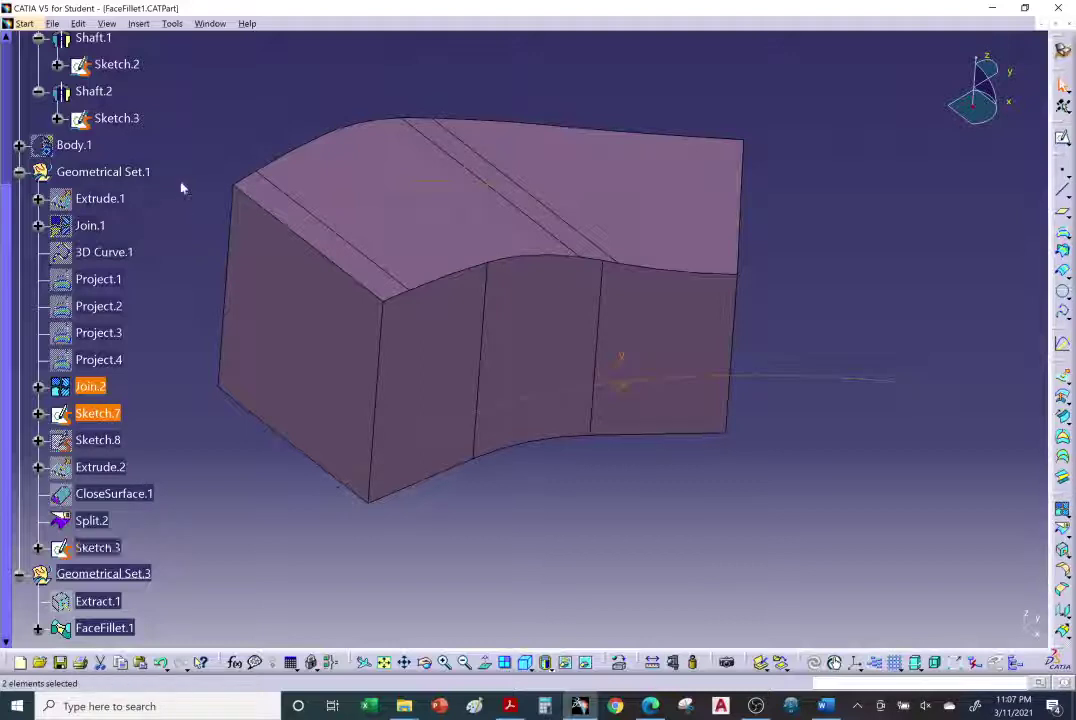
{"action": "right_click", "coordinate": [90, 547]}
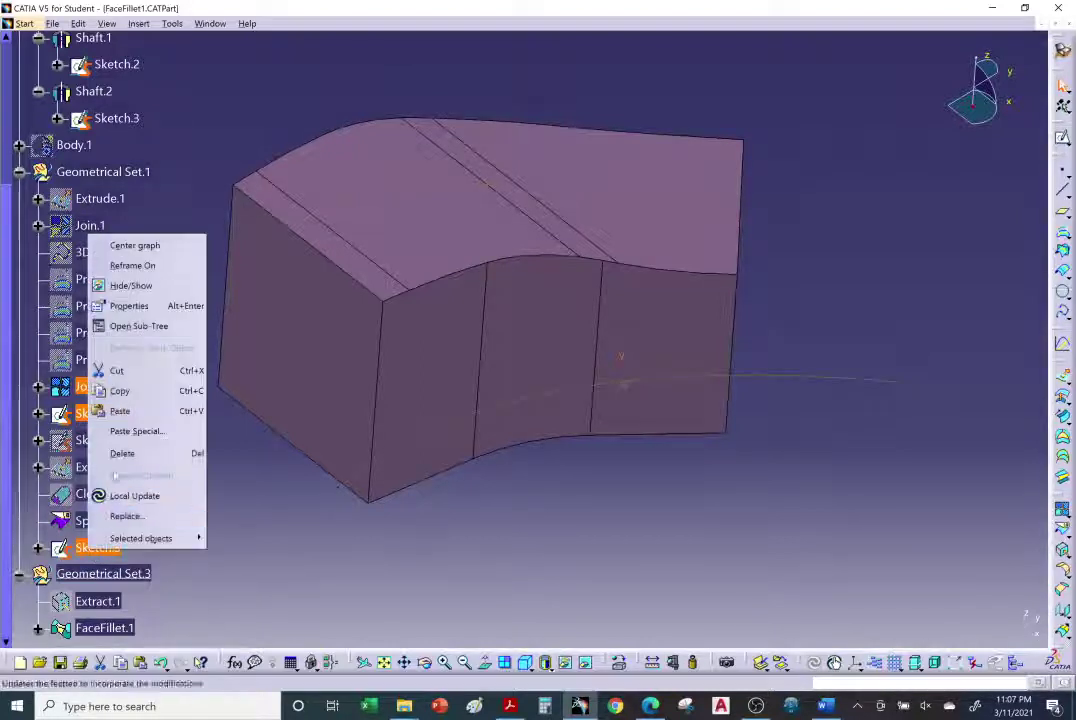
{"action": "left_click", "coordinate": [129, 305]}
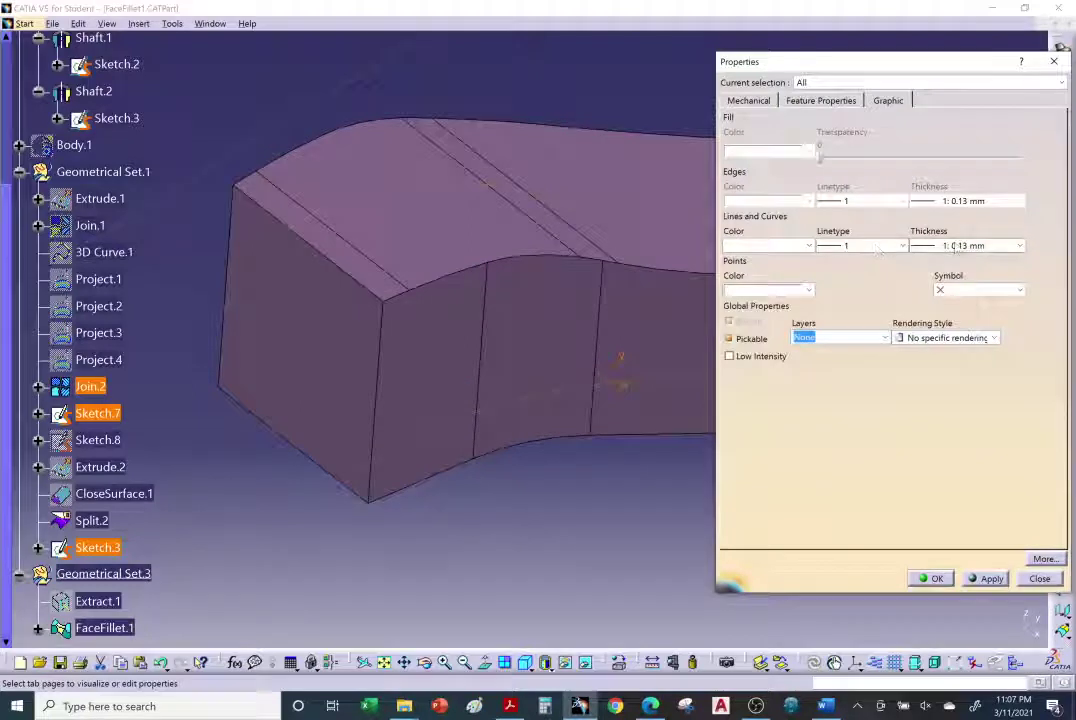
{"action": "left_click", "coordinate": [954, 245]}
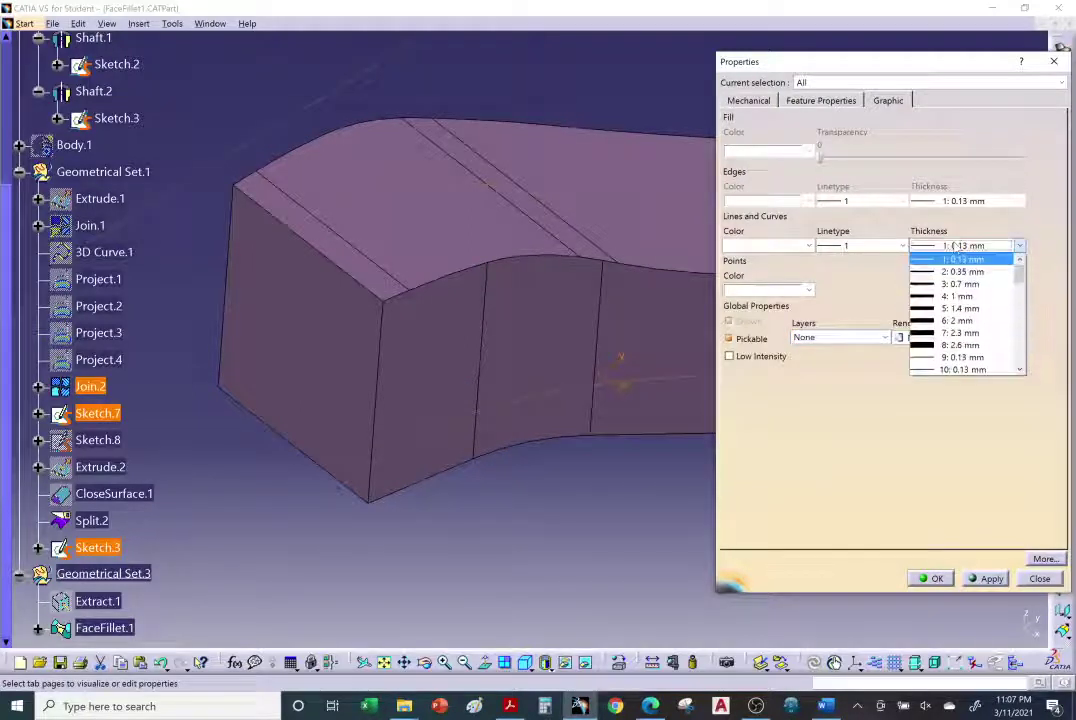
{"action": "left_click", "coordinate": [958, 332]}
{"action": "left_click", "coordinate": [932, 578]}
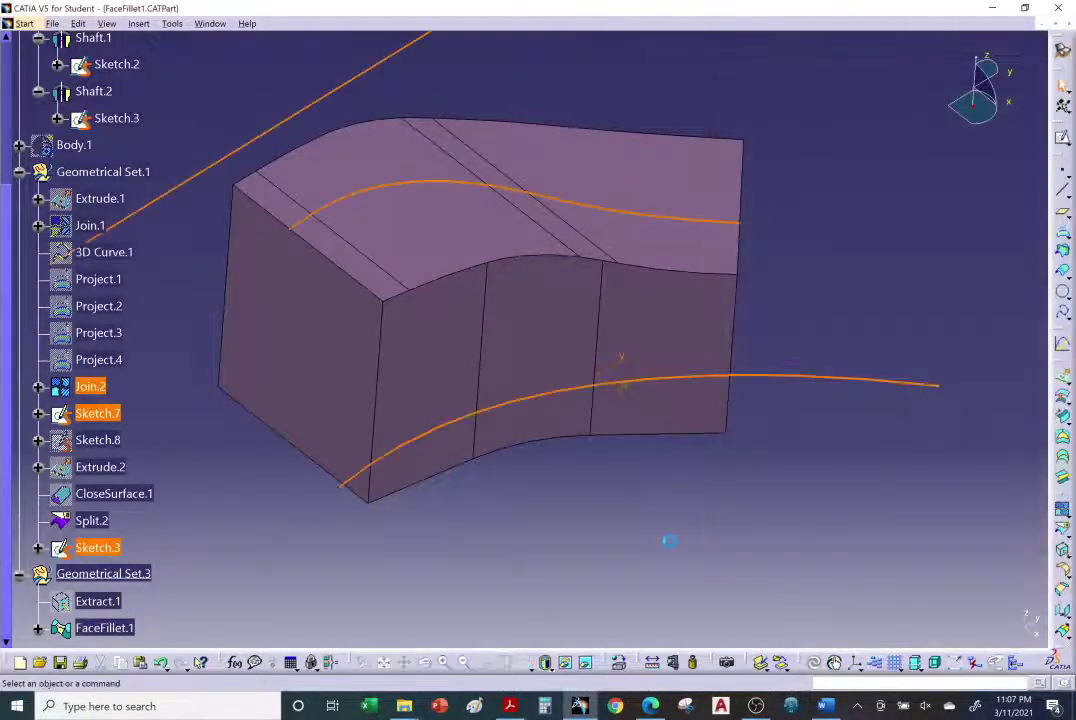
{"action": "middle_click_drag", "start_coordinate": [658, 495], "coordinate": [860, 346]}
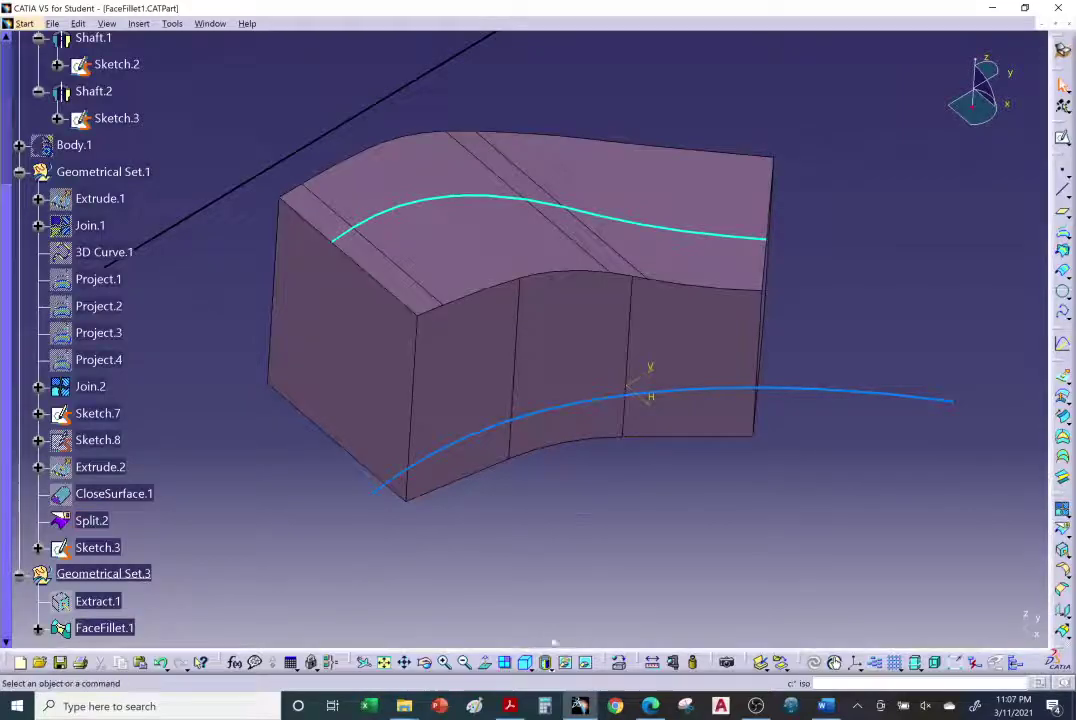
Switch to the face-face fillet help page in the browser and recheck the Hold Curve fields and face selection.
{"action": "left_click", "coordinate": [650, 706]}
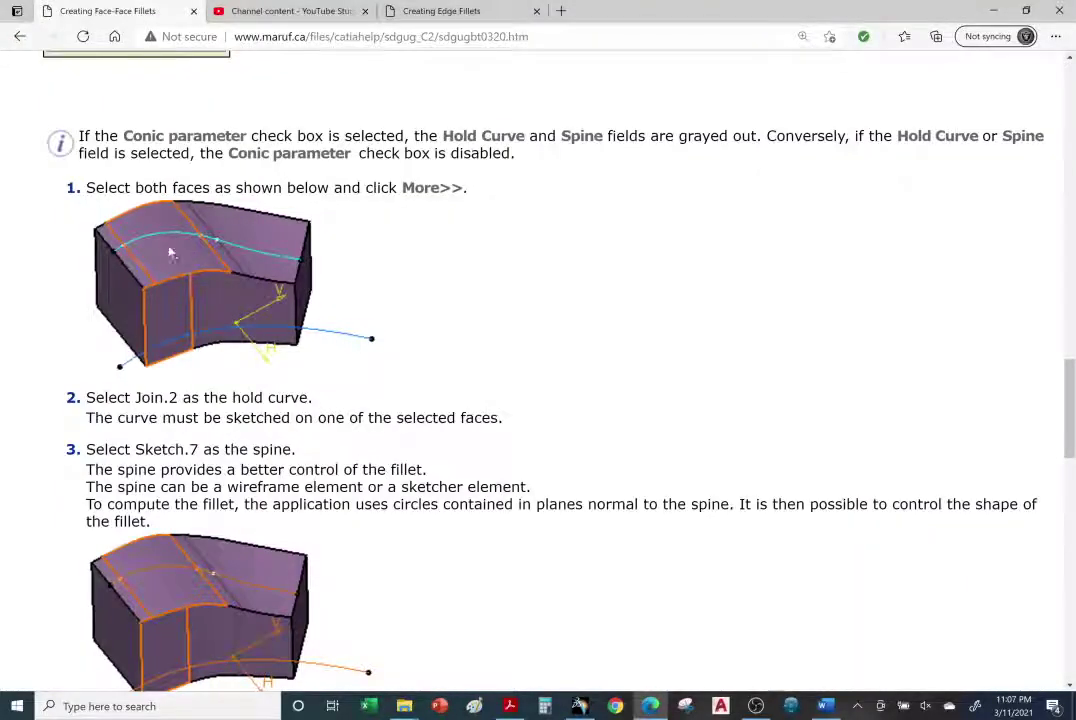
{"action": "scroll", "coordinate": [403, 362], "scroll_direction": "up", "scroll_amount": 3}
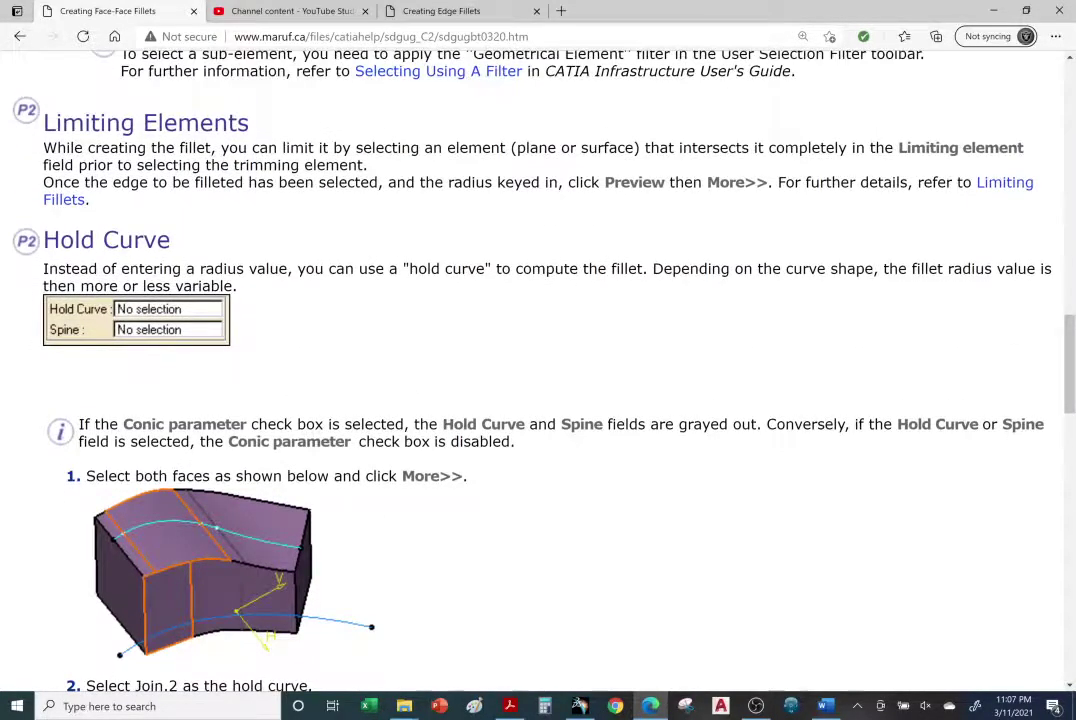
Read the Hold Curve procedure on the help page through to the finished fillet, and return to FaceFillet1.CATPart in CATIA.
{"action": "scroll", "coordinate": [355, 429], "scroll_direction": "down", "scroll_amount": 1}
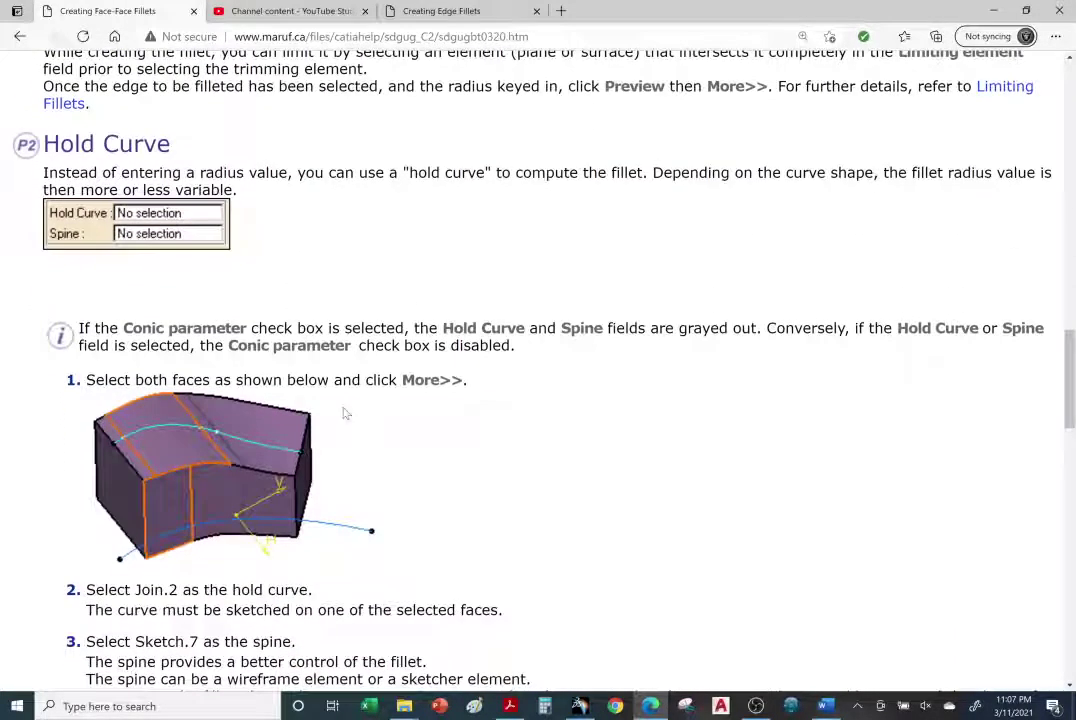
{"action": "scroll", "coordinate": [345, 413], "scroll_direction": "down", "scroll_amount": 3}
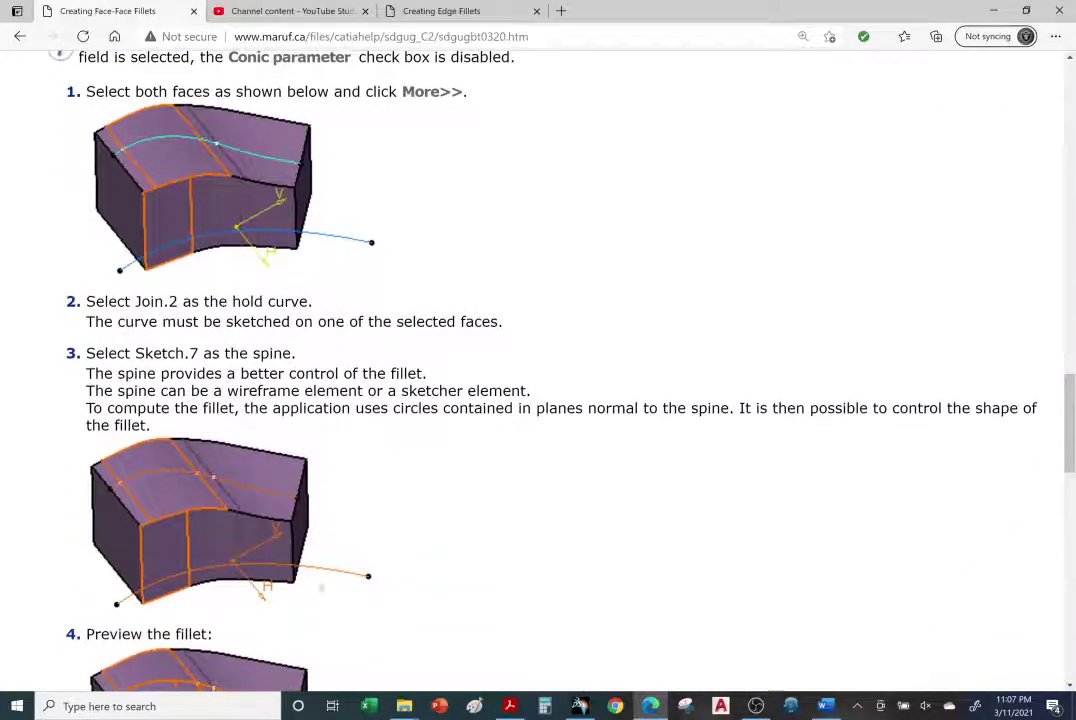
{"action": "scroll", "coordinate": [406, 494], "scroll_direction": "down", "scroll_amount": 1}
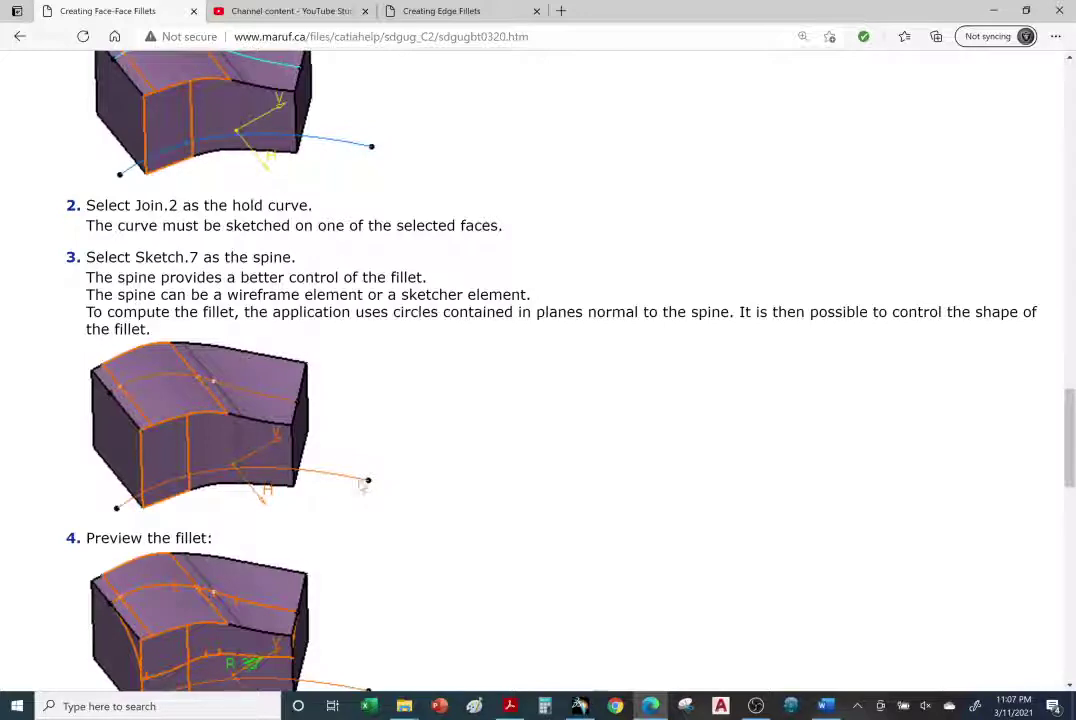
{"action": "scroll", "coordinate": [413, 516], "scroll_direction": "down", "scroll_amount": 2}
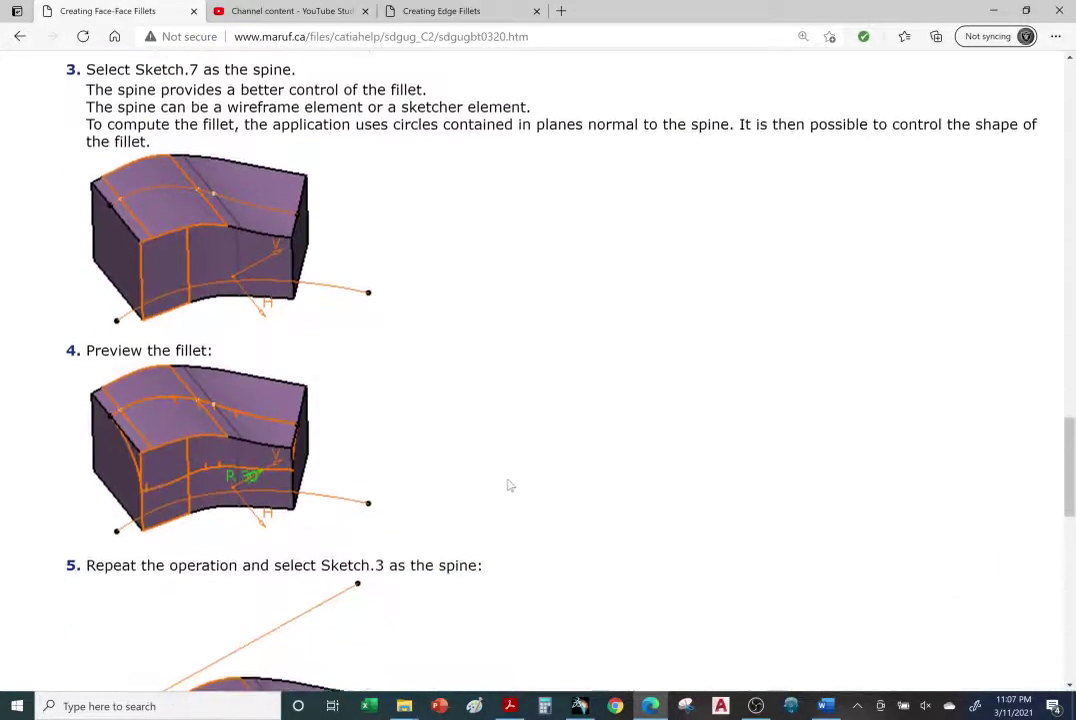
{"action": "scroll", "coordinate": [510, 470], "scroll_direction": "down", "scroll_amount": 1}
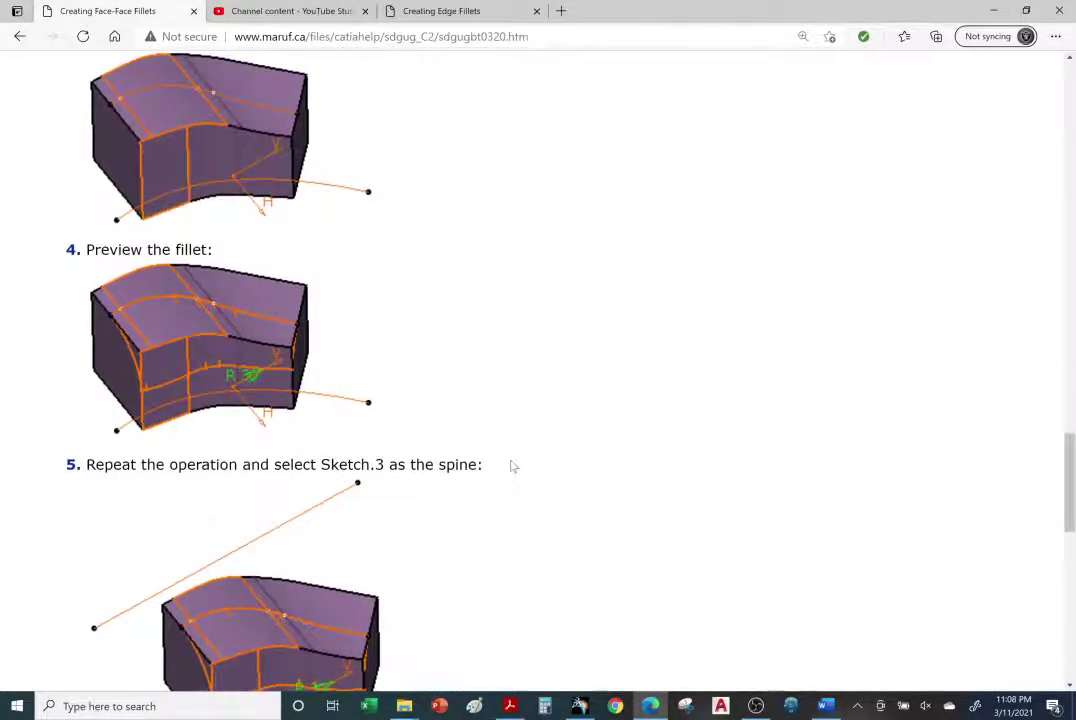
{"action": "scroll", "coordinate": [511, 466], "scroll_direction": "down", "scroll_amount": 2}
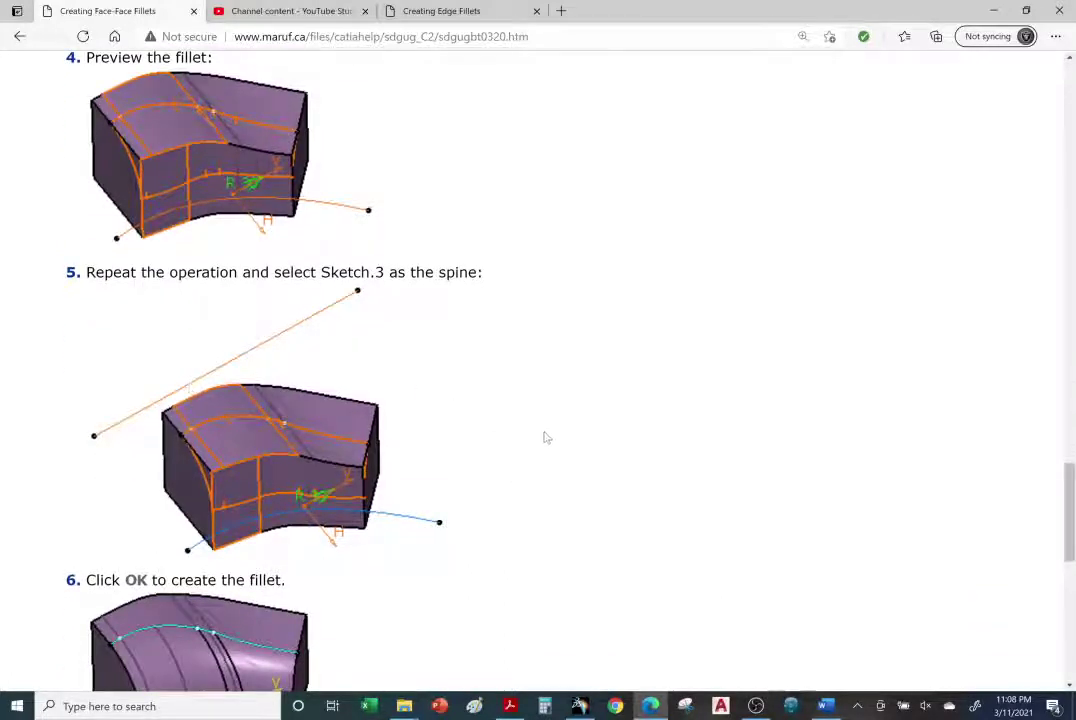
{"action": "scroll", "coordinate": [518, 424], "scroll_direction": "down", "scroll_amount": 1}
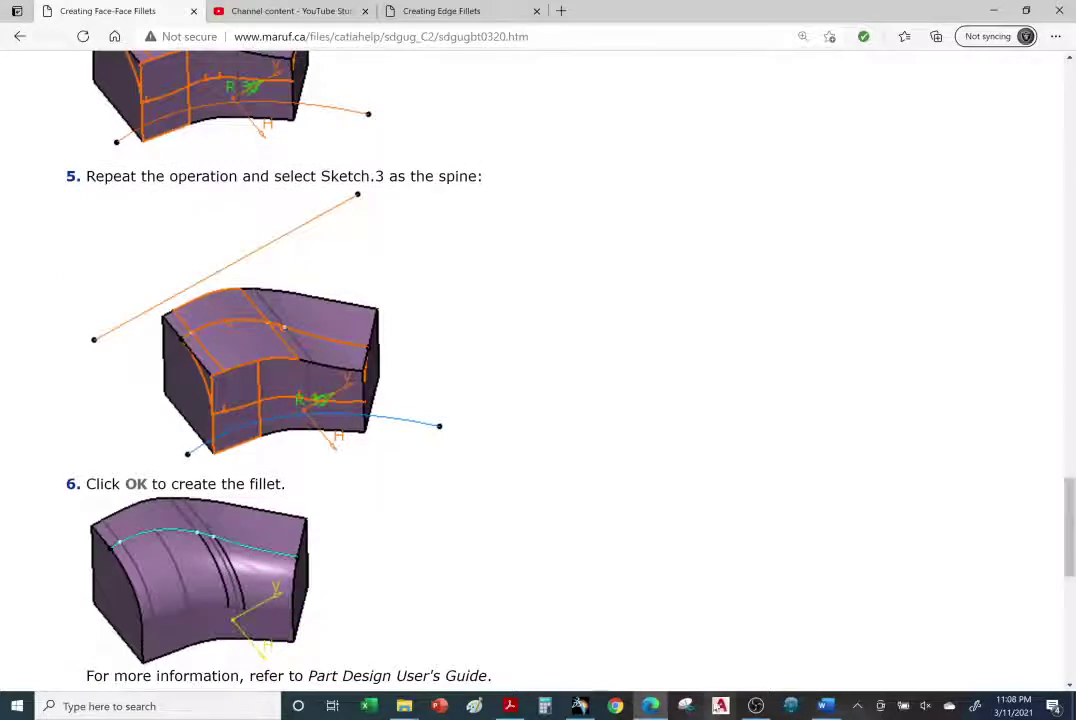
{"action": "left_click", "coordinate": [581, 708]}
{"action": "middle_click_drag", "start_coordinate": [492, 430], "coordinate": [471, 446]}
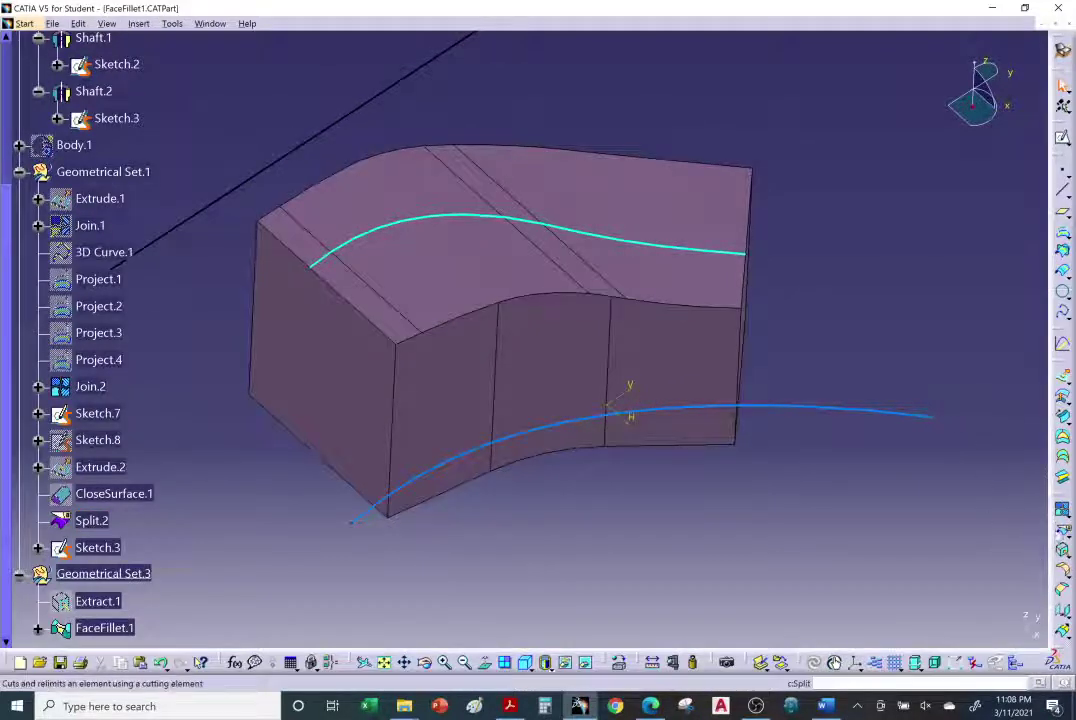
{"action": "left_click", "coordinate": [1062, 570]}
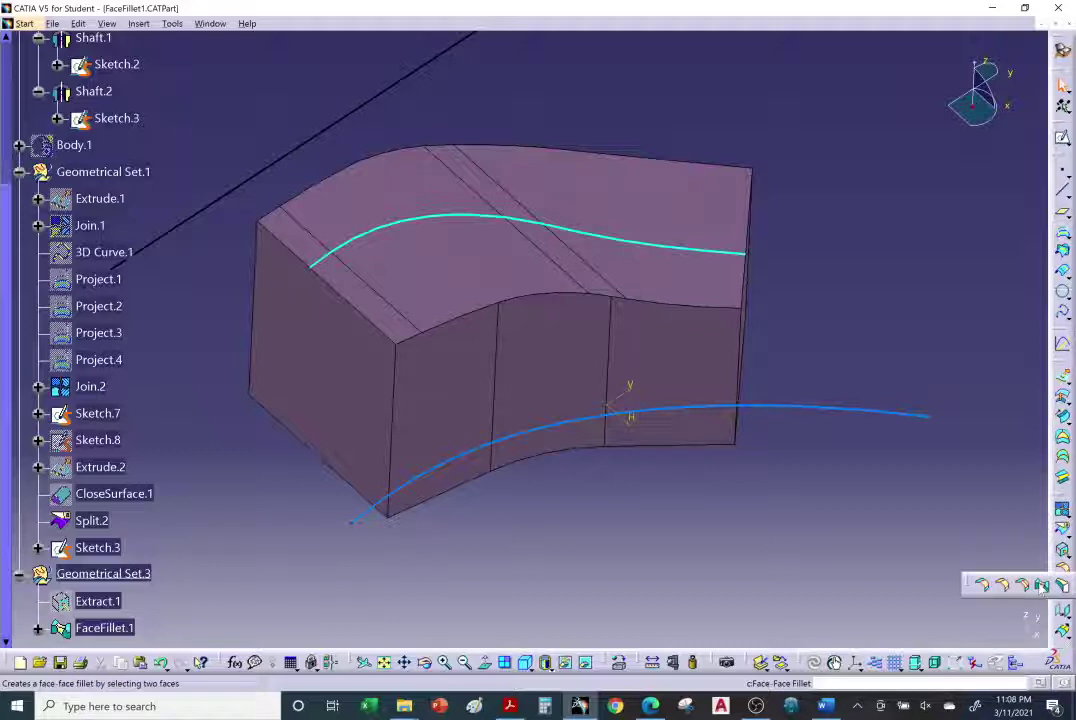
{"action": "left_click", "coordinate": [1041, 586]}
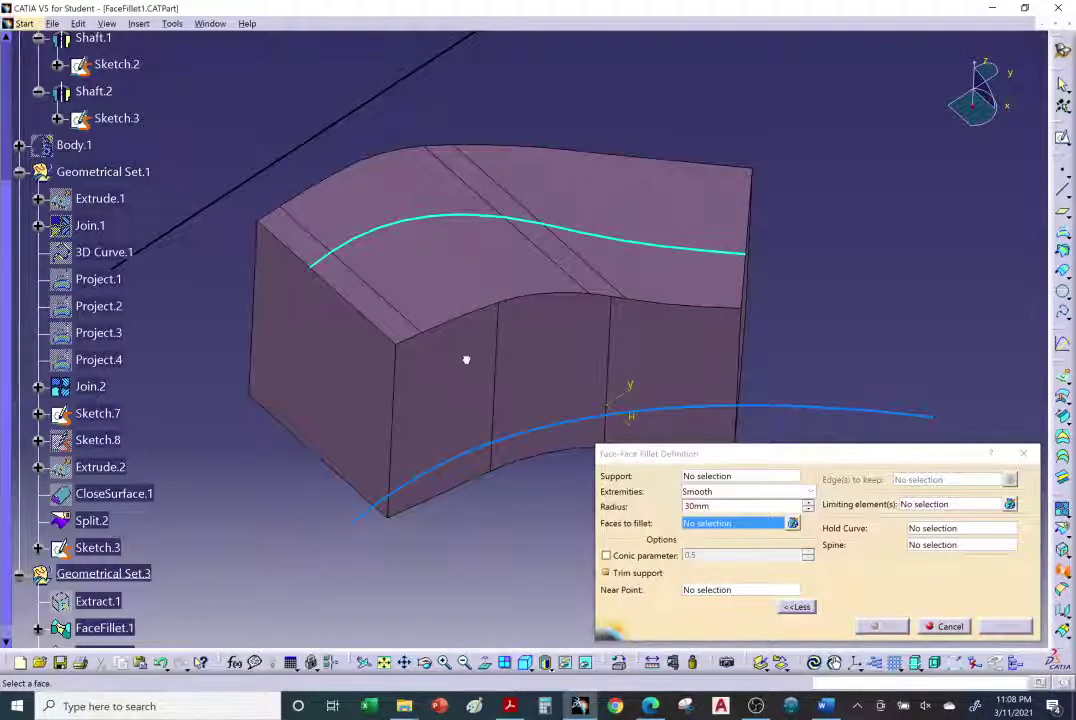
{"action": "left_click", "coordinate": [944, 626]}
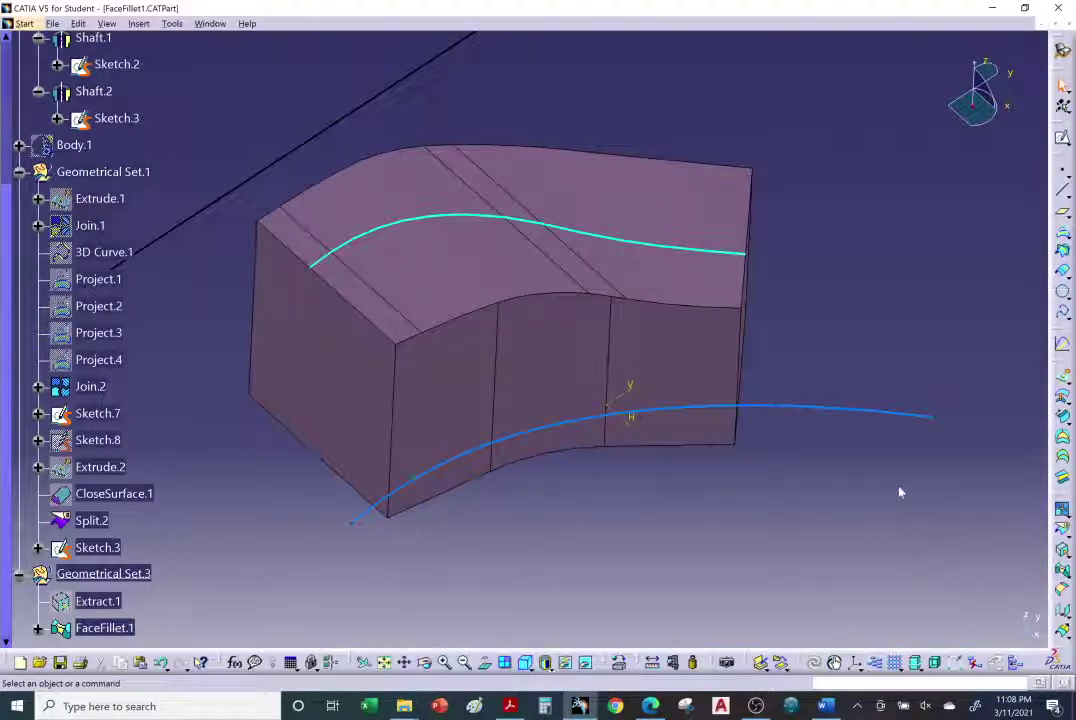
Extract the block's surfaces in Geometrical Set.3 from its upper curved face, using Point continuity propagation.
{"action": "scroll", "coordinate": [220, 413], "scroll_direction": "down", "scroll_amount": 3}
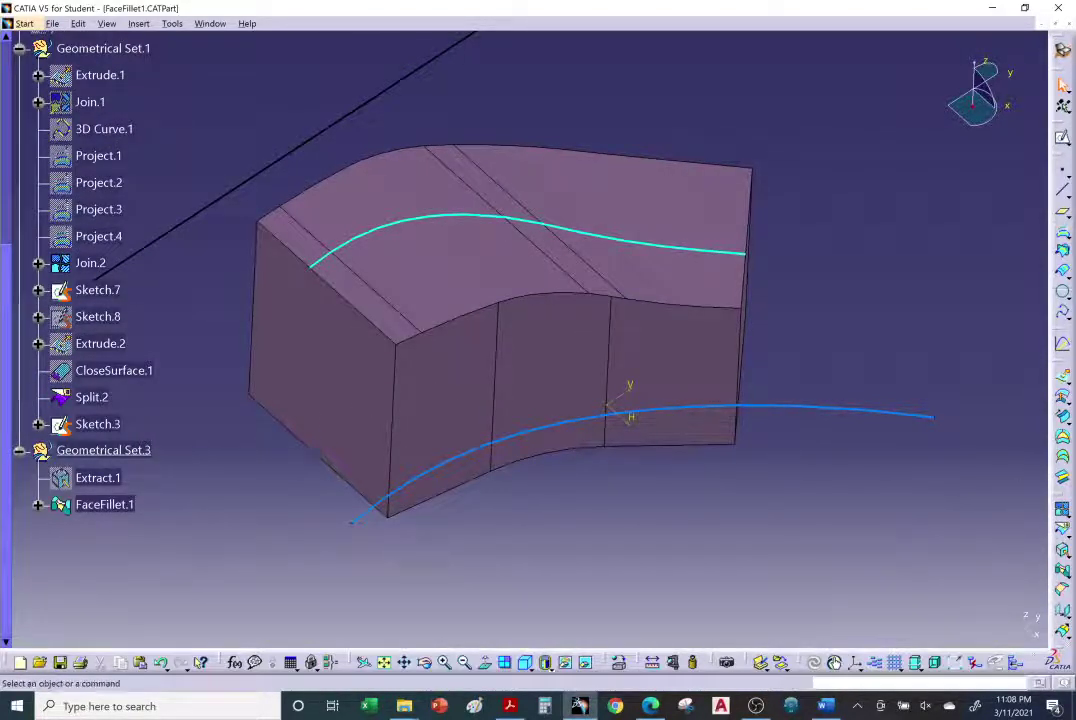
{"action": "left_click", "coordinate": [1062, 551]}
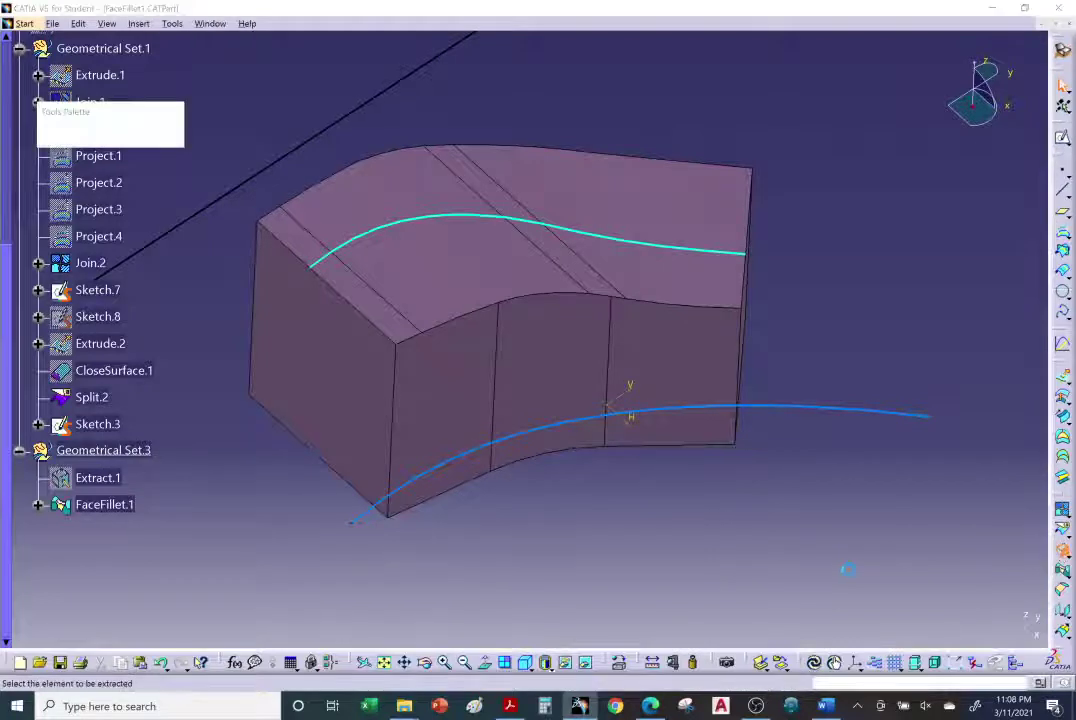
{"action": "left_click", "coordinate": [470, 268]}
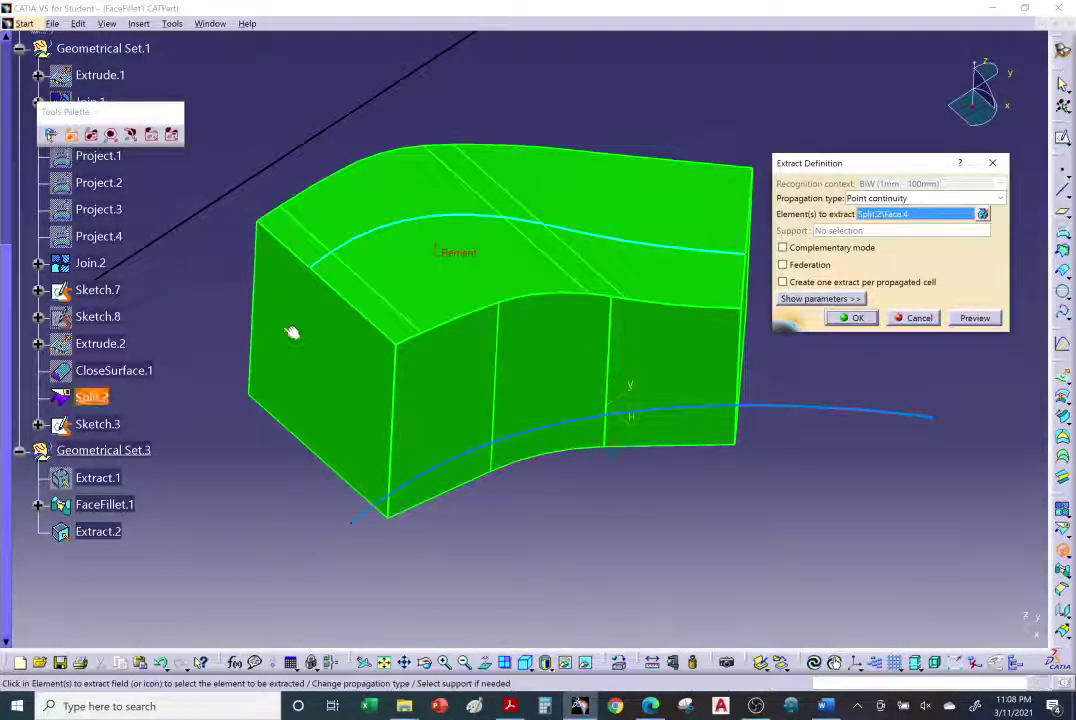
{"action": "left_click", "coordinate": [925, 199]}
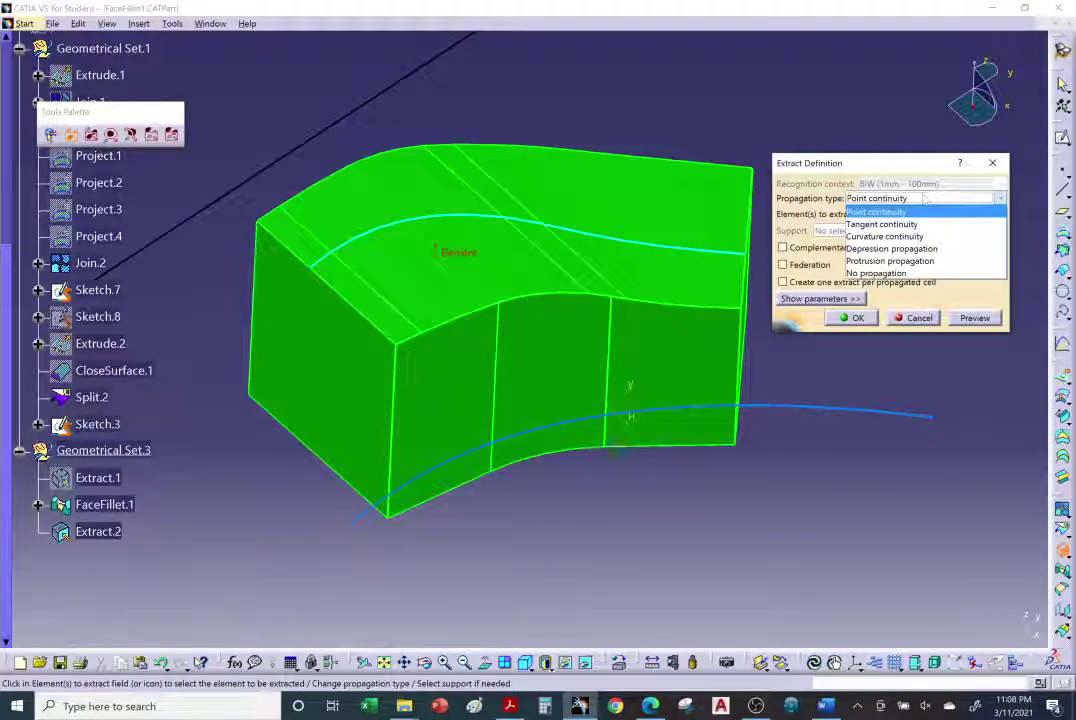
{"action": "left_click", "coordinate": [889, 160]}
{"action": "left_click", "coordinate": [852, 318]}
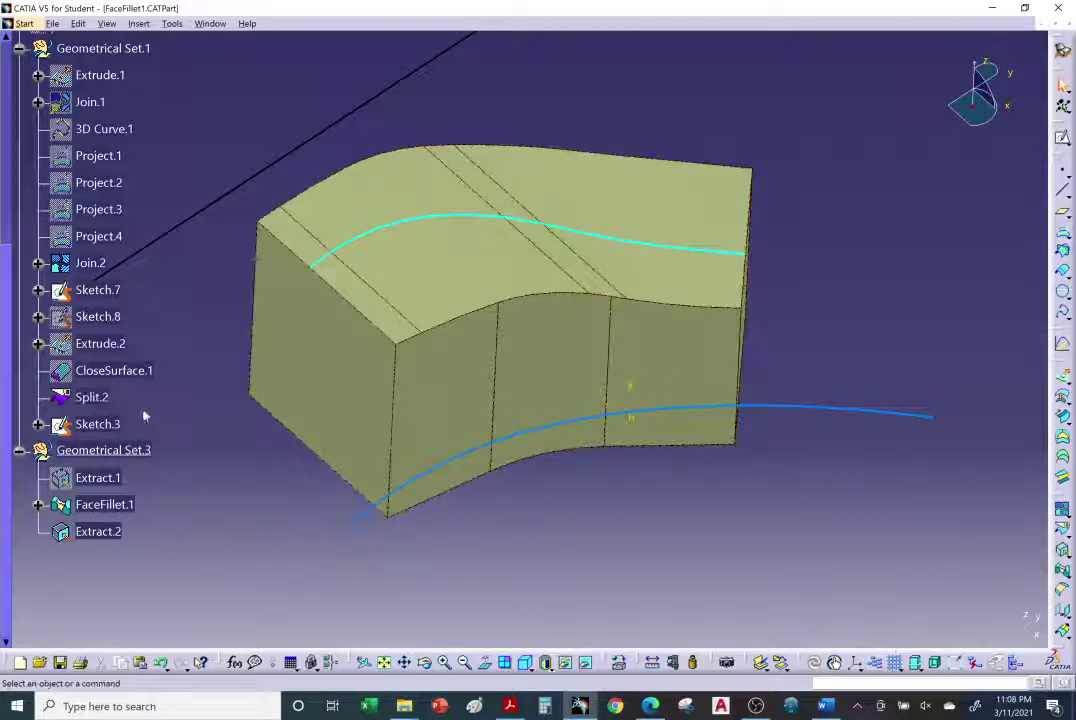
Hide Split.2, check the hidden space and return to the visible space.
{"action": "right_click", "coordinate": [90, 397]}
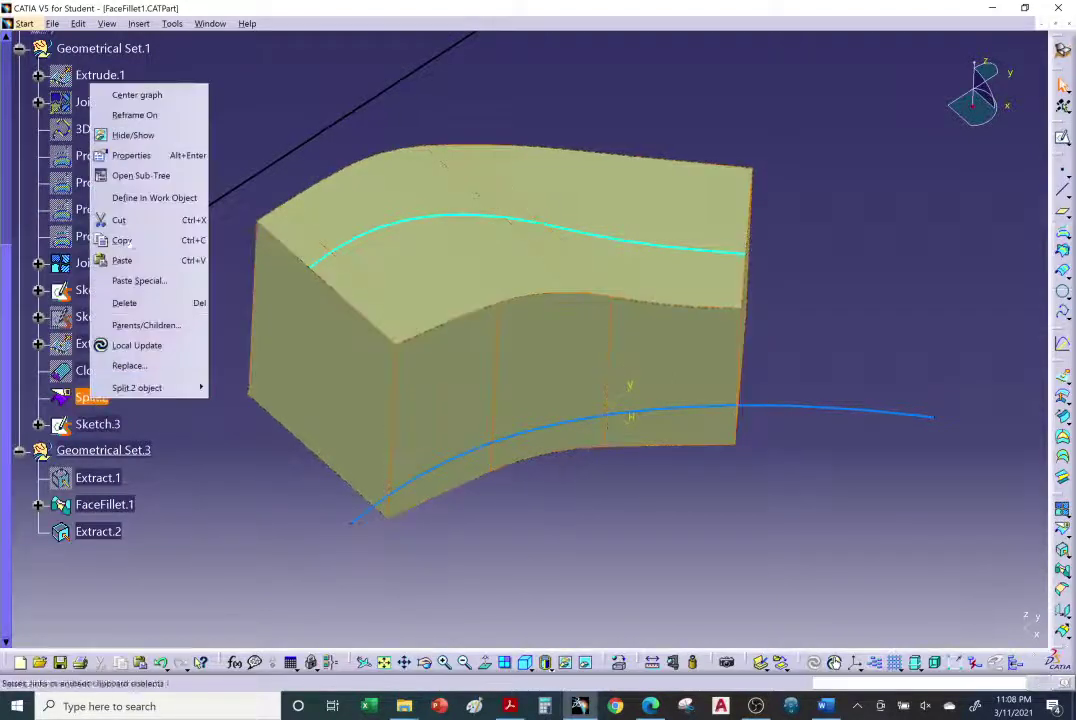
{"action": "left_click", "coordinate": [132, 136]}
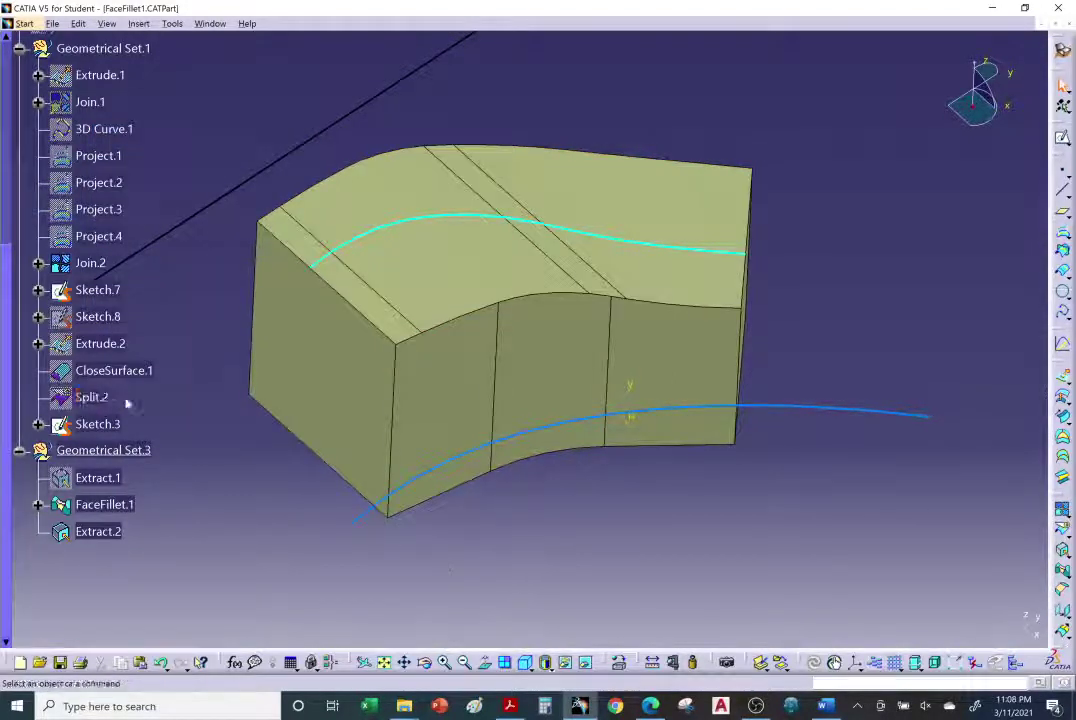
{"action": "left_click", "coordinate": [586, 662]}
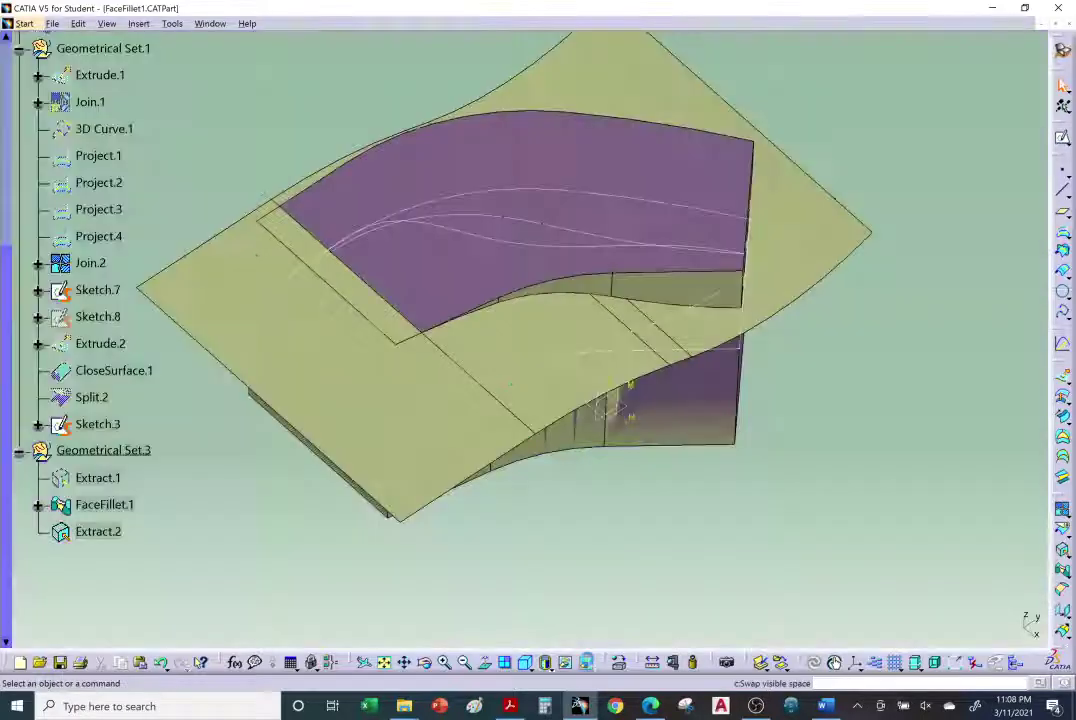
{"action": "left_click", "coordinate": [586, 662]}
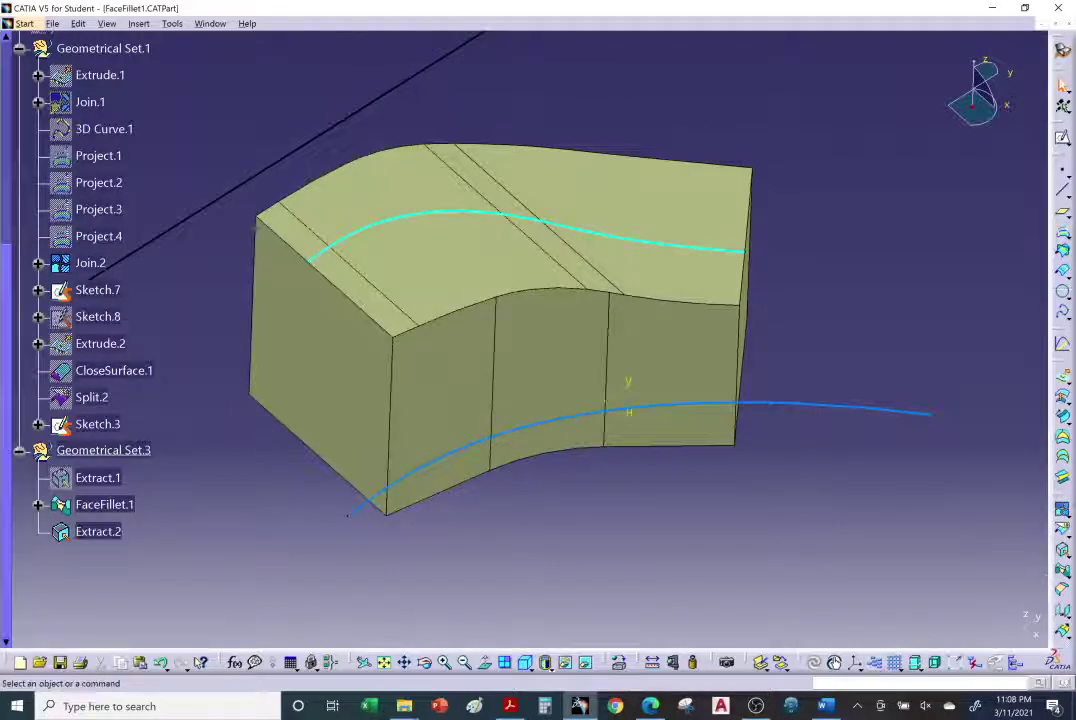
Create a 30 mm face-face fillet between the upper curved face and the adjoining front face of Extract.2.
{"action": "left_click", "coordinate": [1062, 574]}
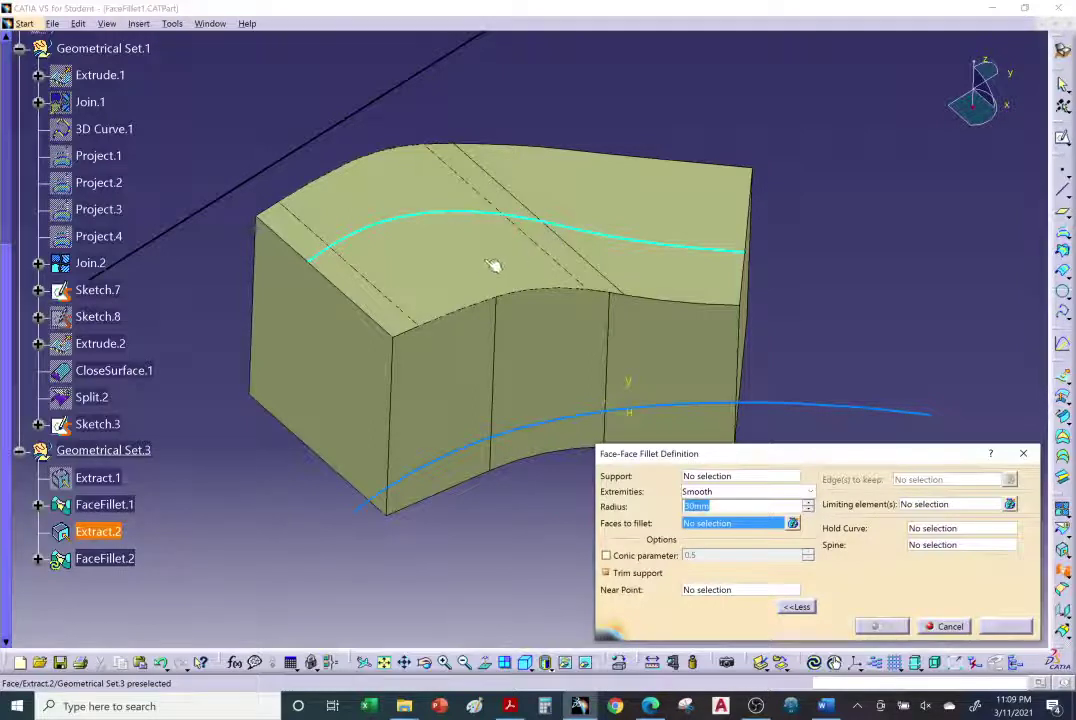
{"action": "left_click", "coordinate": [465, 272]}
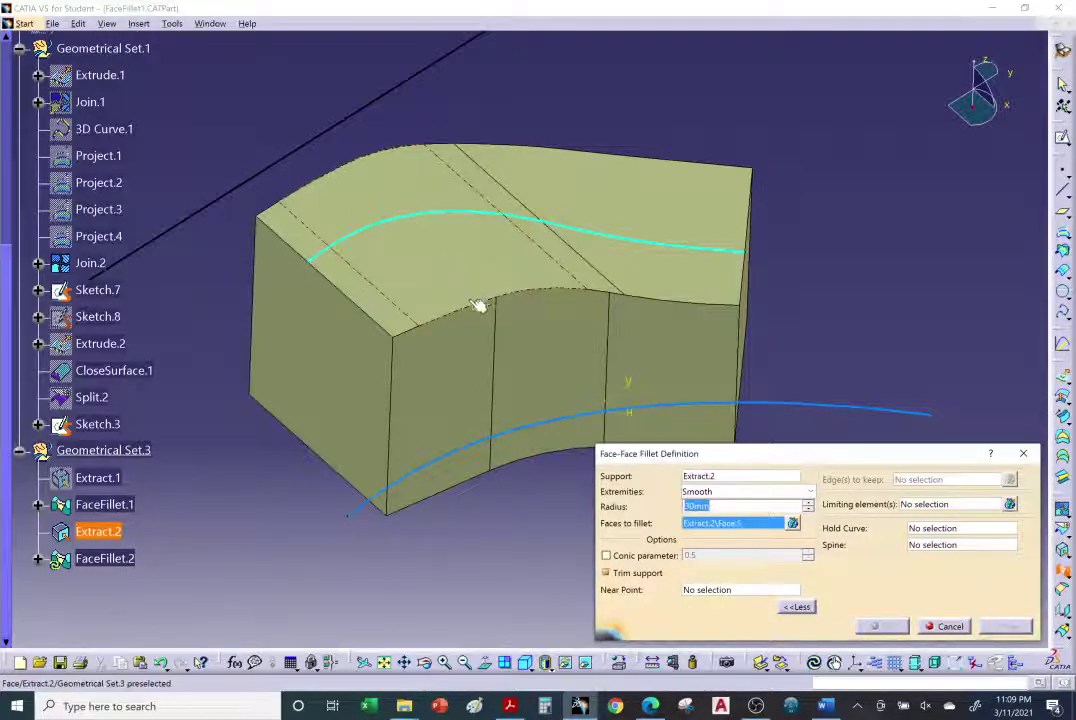
{"action": "left_click", "coordinate": [473, 353]}
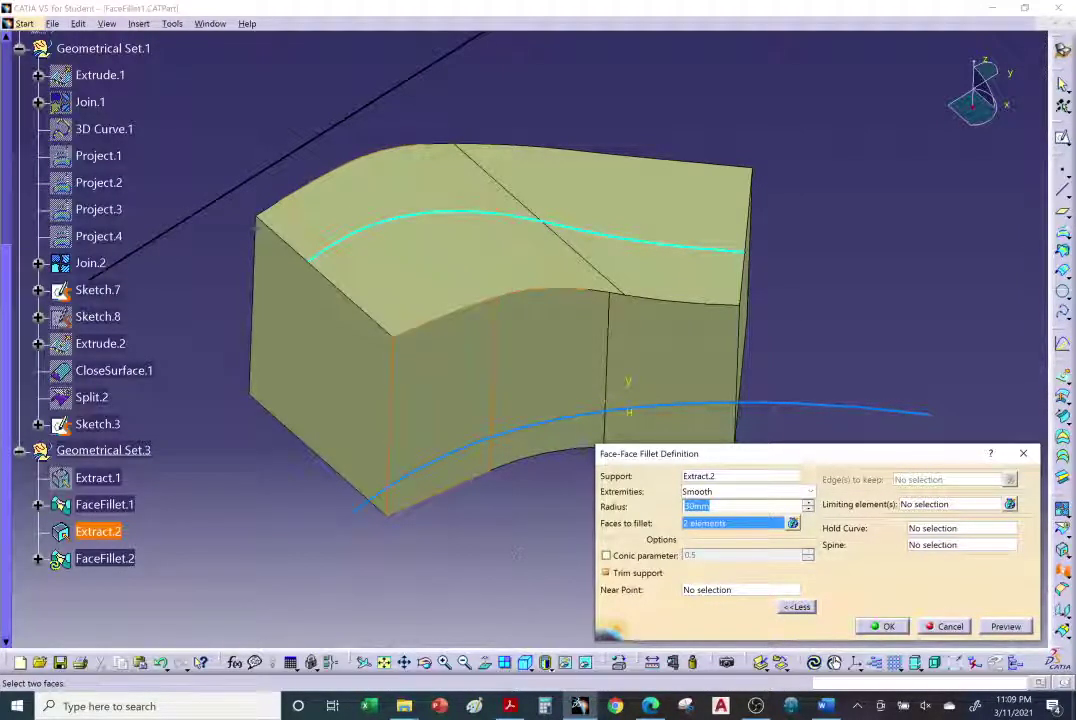
{"action": "left_click", "coordinate": [1006, 628]}
{"action": "middle_click_drag", "start_coordinate": [565, 265], "coordinate": [682, 446]}
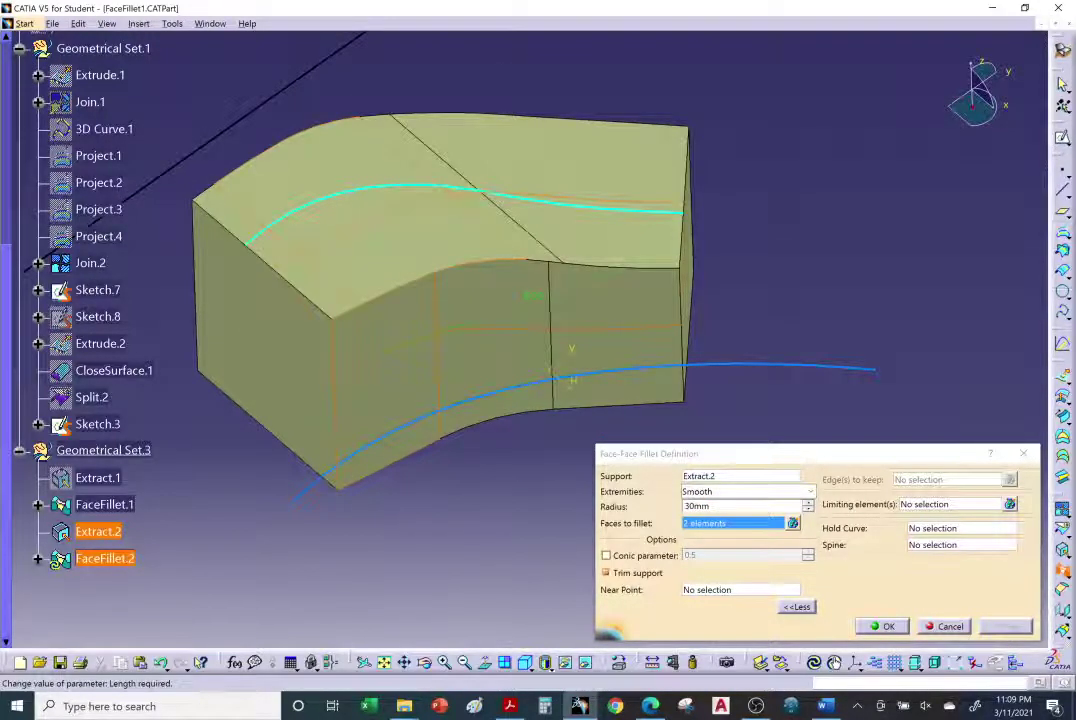
{"action": "middle_click_drag", "start_coordinate": [440, 300], "coordinate": [478, 362]}
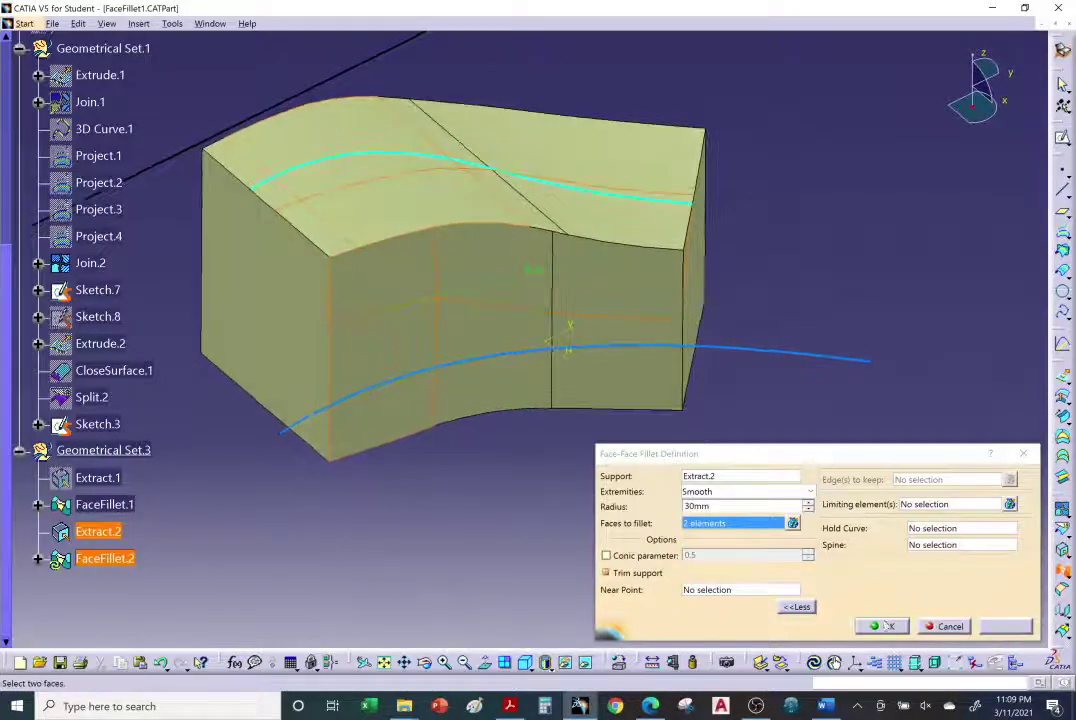
{"action": "left_click", "coordinate": [882, 626]}
Reopen FaceFillet.2 for editing and assign Sketch.7 as its hold curve.
{"action": "middle_click_drag", "start_coordinate": [520, 318], "coordinate": [829, 492]}
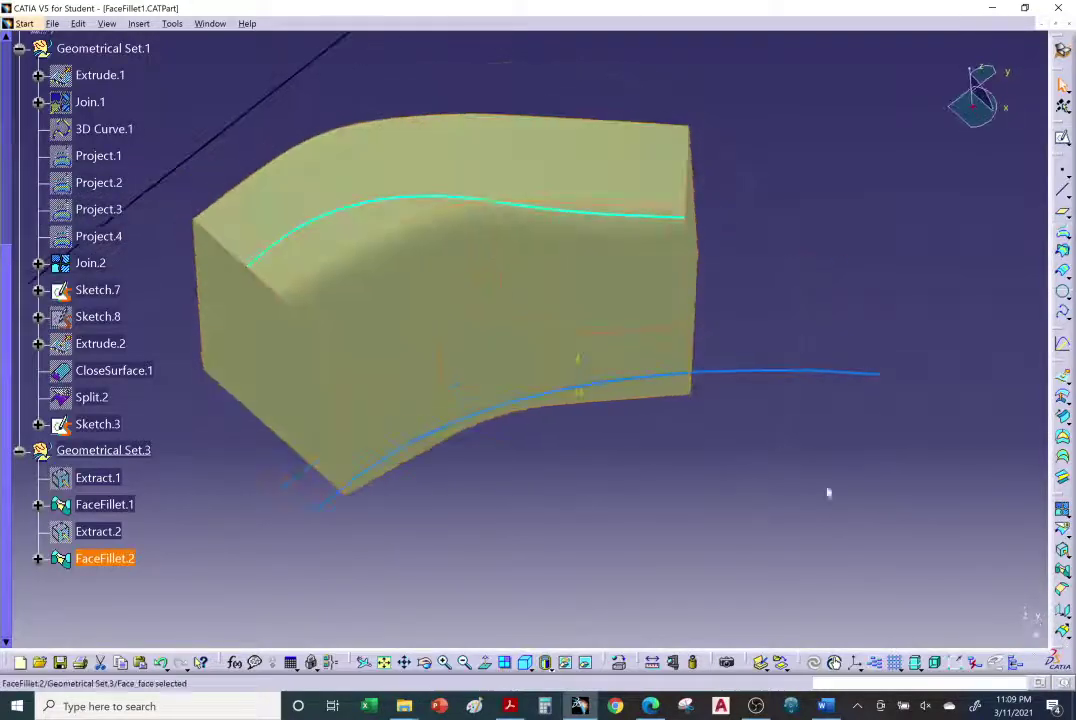
{"action": "double_click", "coordinate": [644, 284]}
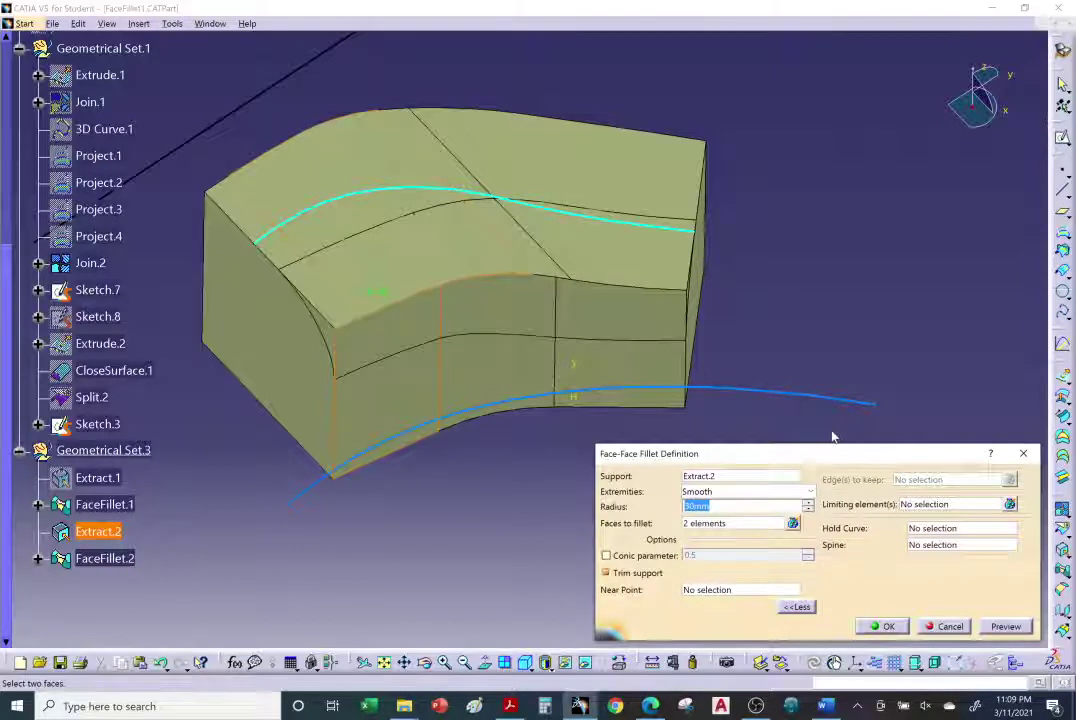
{"action": "left_click", "coordinate": [932, 528]}
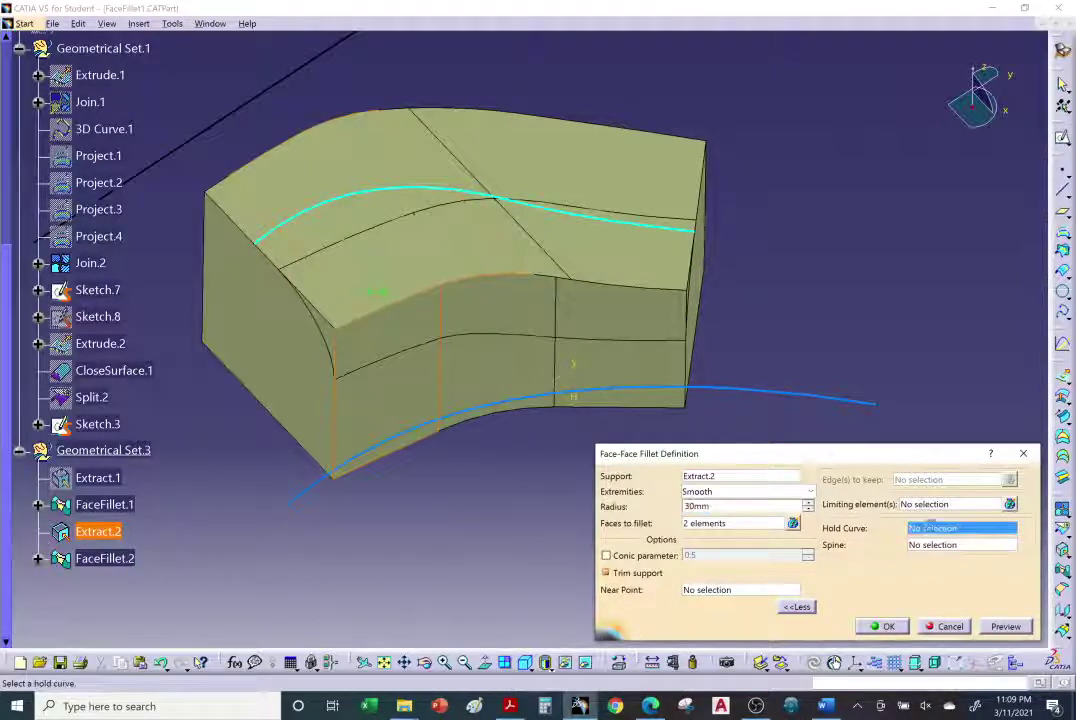
{"action": "middle_click_drag", "start_coordinate": [783, 355], "coordinate": [757, 283]}
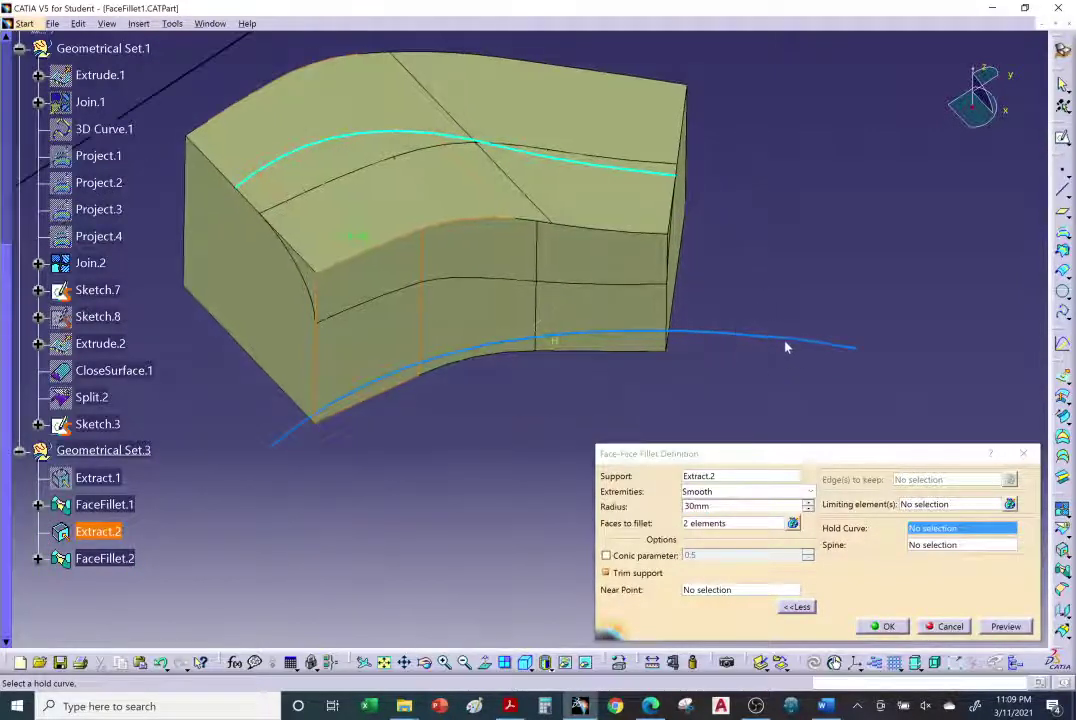
{"action": "left_click", "coordinate": [794, 343]}
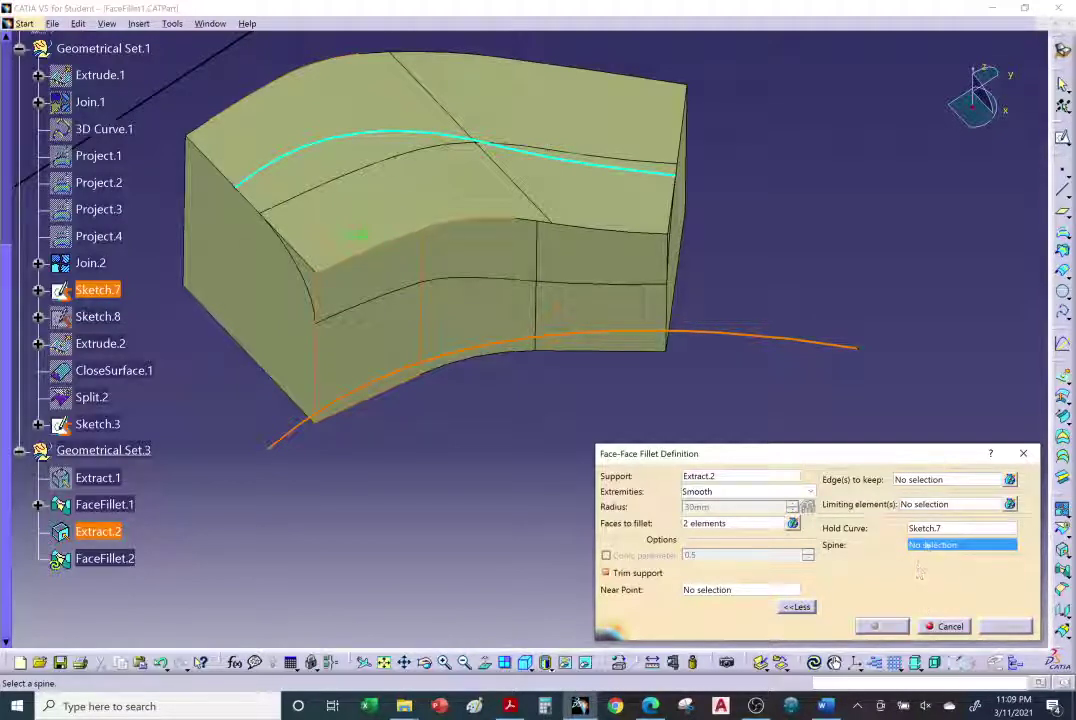
Assign Sketch.3 as the fillet's spine and try to preview the hold-curve fillet.
{"action": "middle_click_drag", "start_coordinate": [354, 205], "coordinate": [350, 254], "text": "ctrl"}
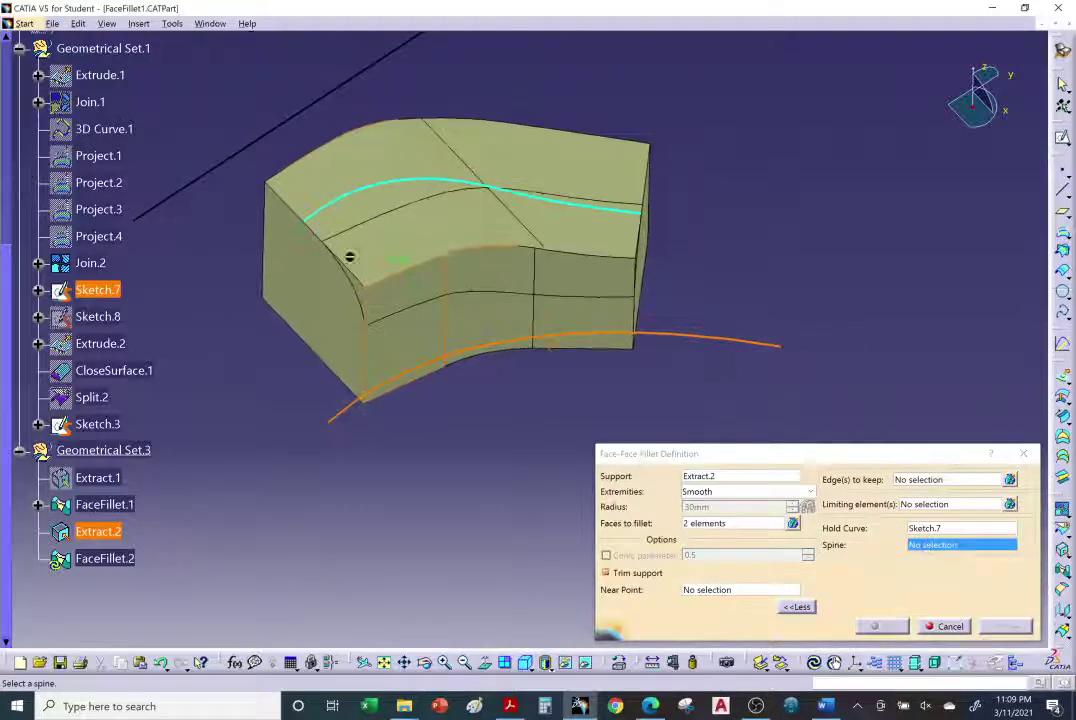
{"action": "left_click", "coordinate": [278, 140]}
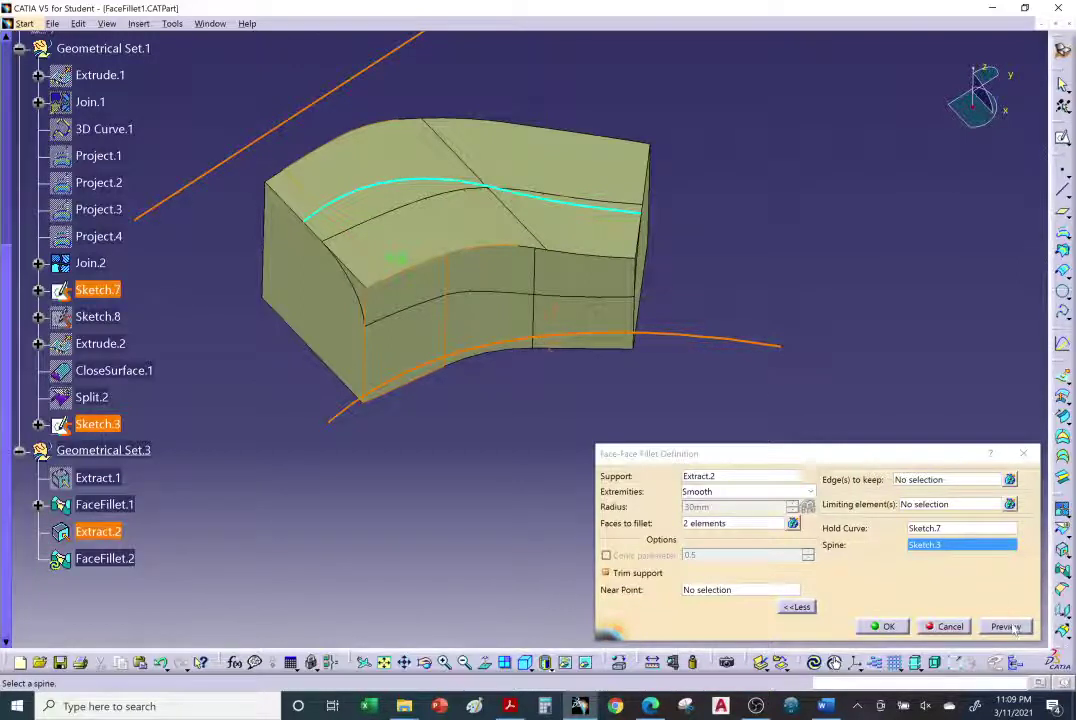
{"action": "left_click", "coordinate": [1006, 627]}
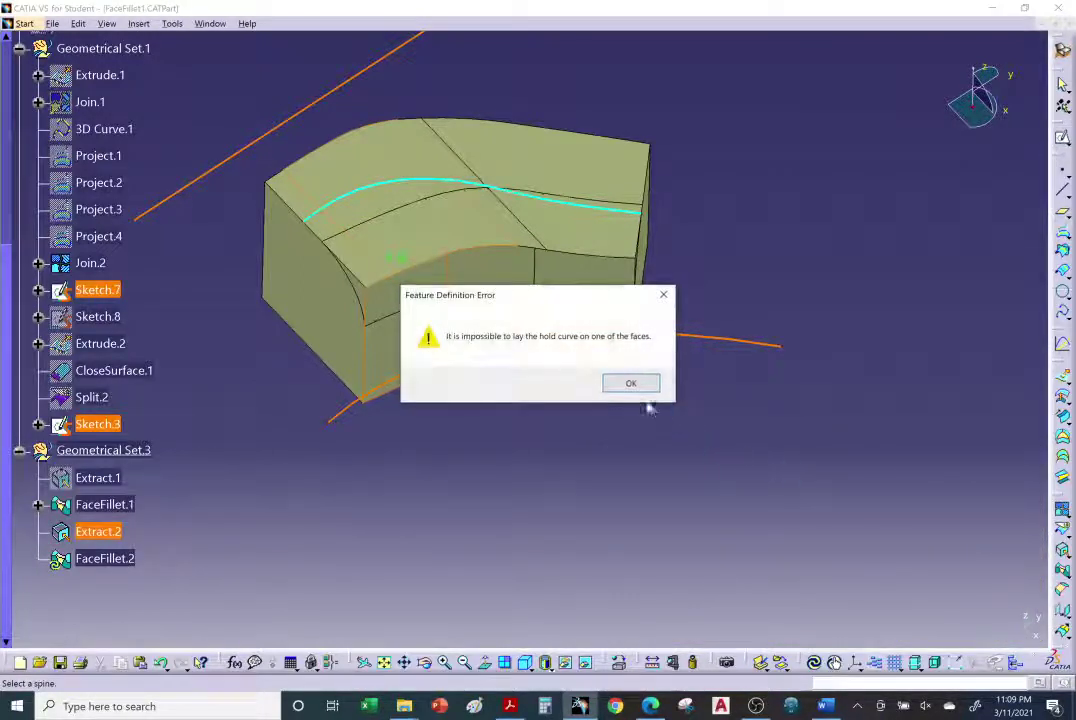
{"action": "left_click", "coordinate": [630, 383]}
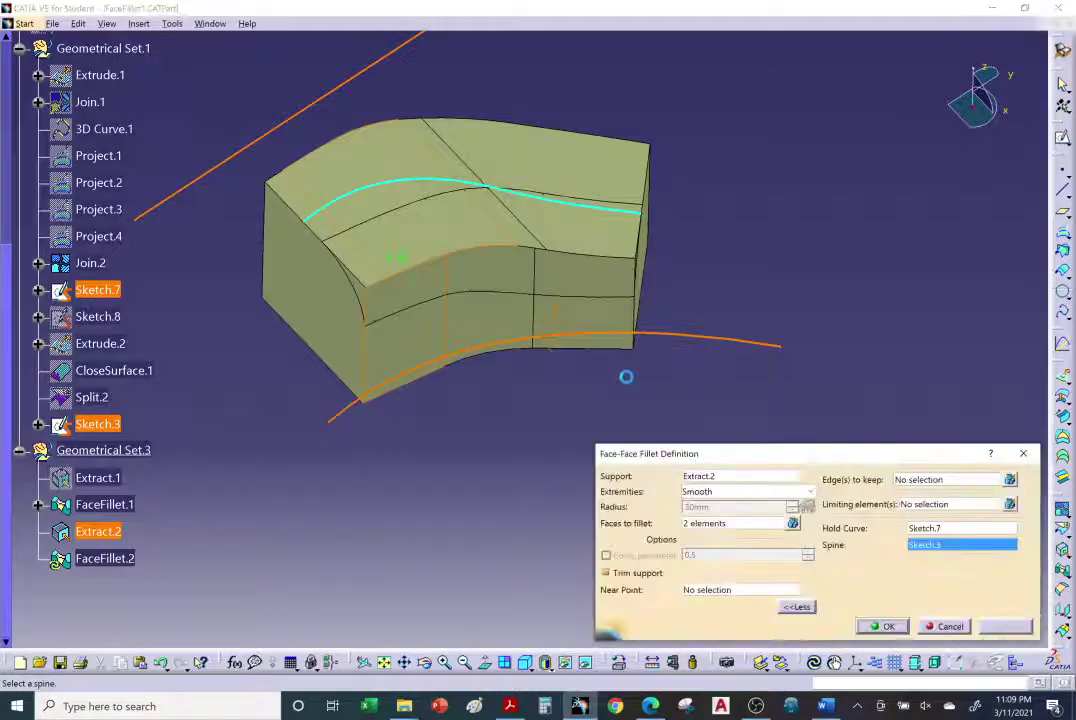
{"action": "middle_click_drag", "start_coordinate": [492, 415], "coordinate": [516, 446]}
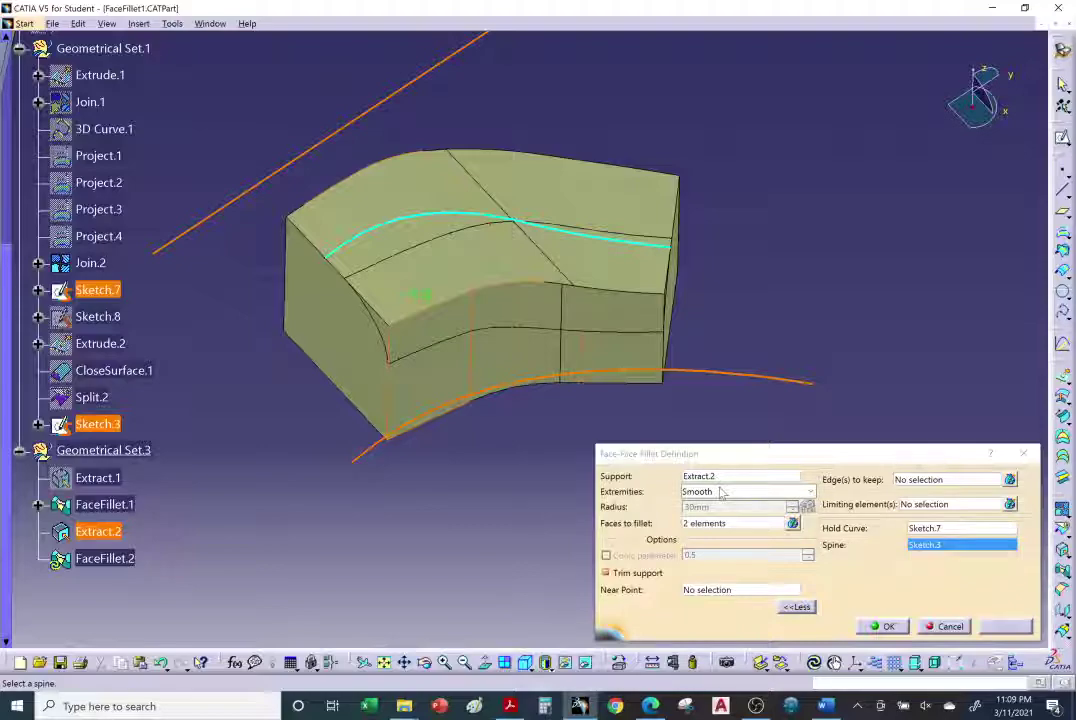
Switch to the Creating Face-Face Fillets help page in the browser and review the Hold Curve instructions on which curve and spine to select.
{"action": "left_click", "coordinate": [650, 706]}
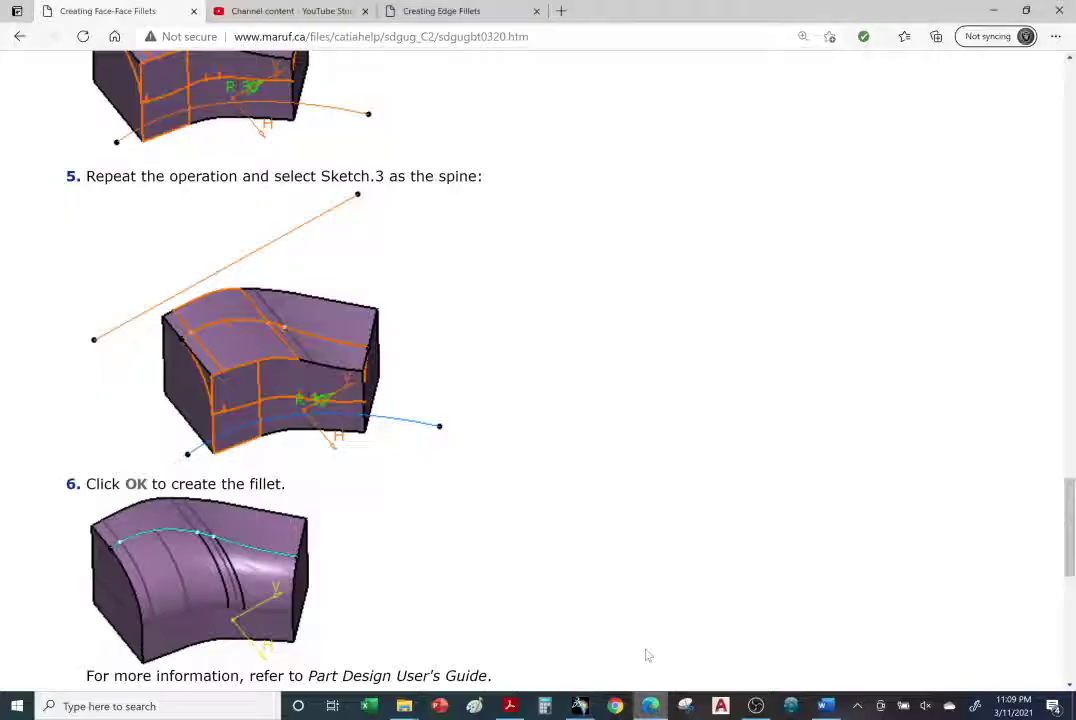
{"action": "scroll", "coordinate": [461, 403], "scroll_direction": "up", "scroll_amount": 5}
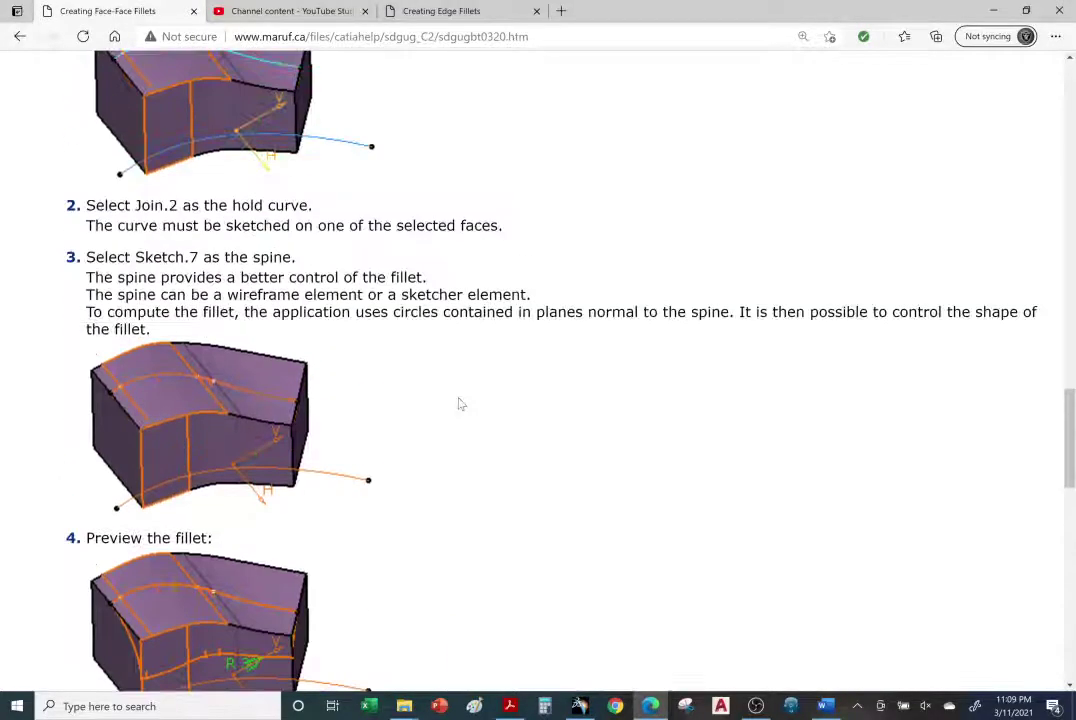
{"action": "scroll", "coordinate": [465, 401], "scroll_direction": "up", "scroll_amount": 3}
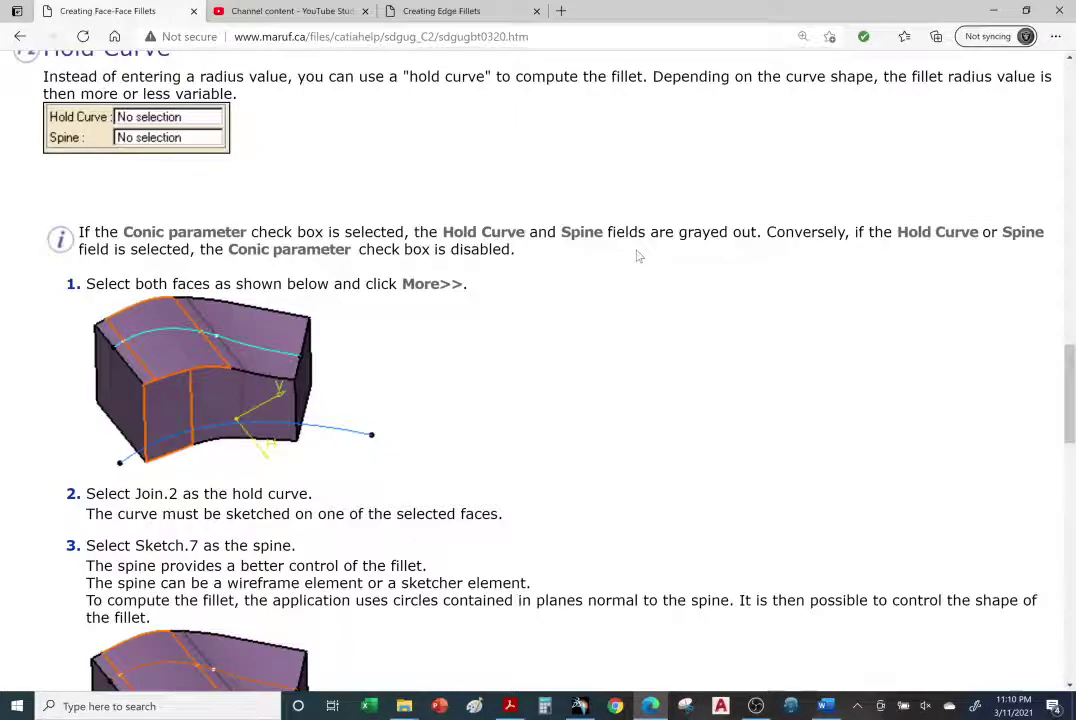
{"action": "scroll", "coordinate": [638, 257], "scroll_direction": "down", "scroll_amount": 1}
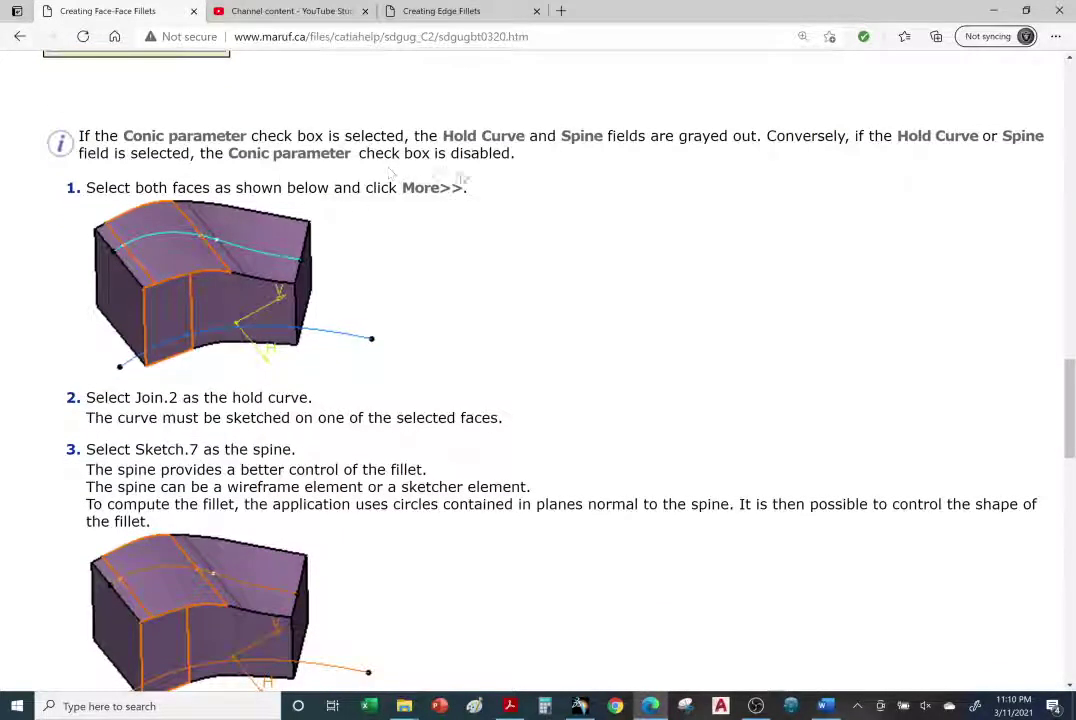
{"action": "scroll", "coordinate": [420, 251], "scroll_direction": "down", "scroll_amount": 1}
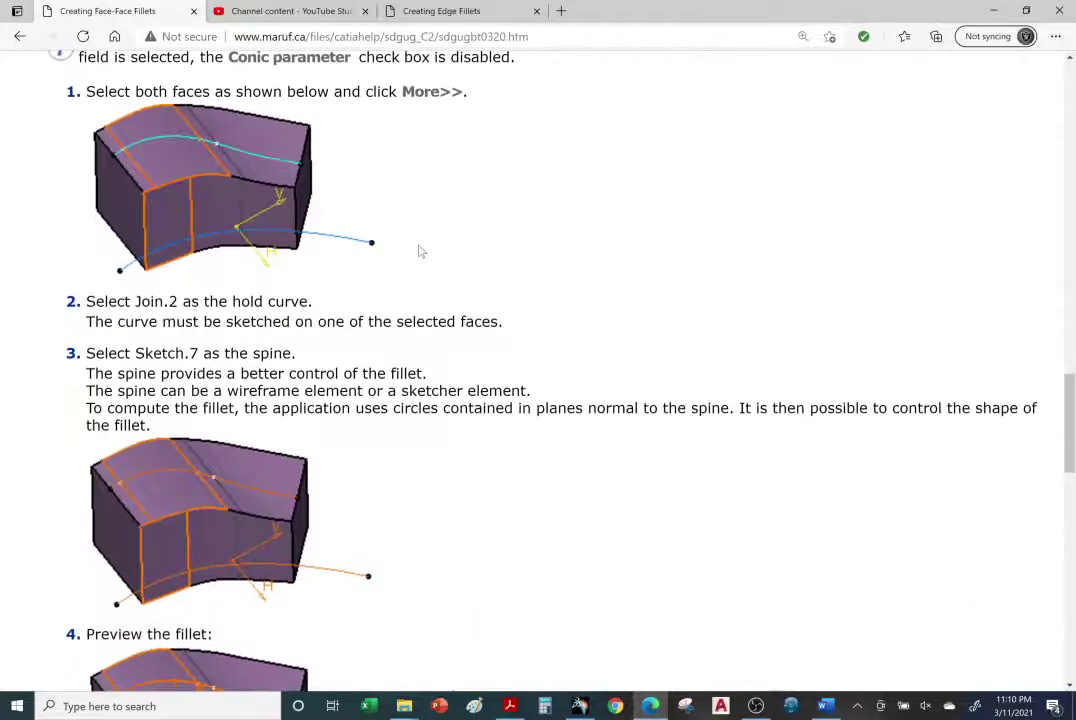
{"action": "scroll", "coordinate": [378, 283], "scroll_direction": "down", "scroll_amount": 1}
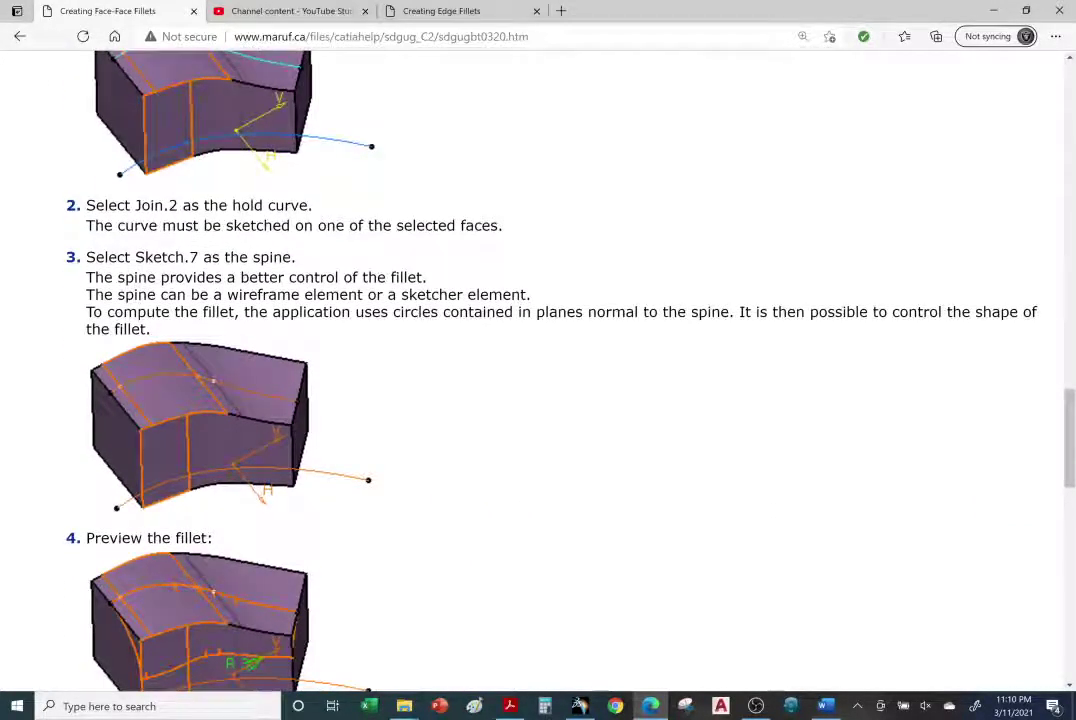
{"action": "scroll", "coordinate": [538, 370], "scroll_direction": "up", "scroll_amount": 2}
{"action": "scroll", "coordinate": [287, 264], "scroll_direction": "down", "scroll_amount": 3}
{"action": "scroll", "coordinate": [290, 265], "scroll_direction": "down", "scroll_amount": 1}
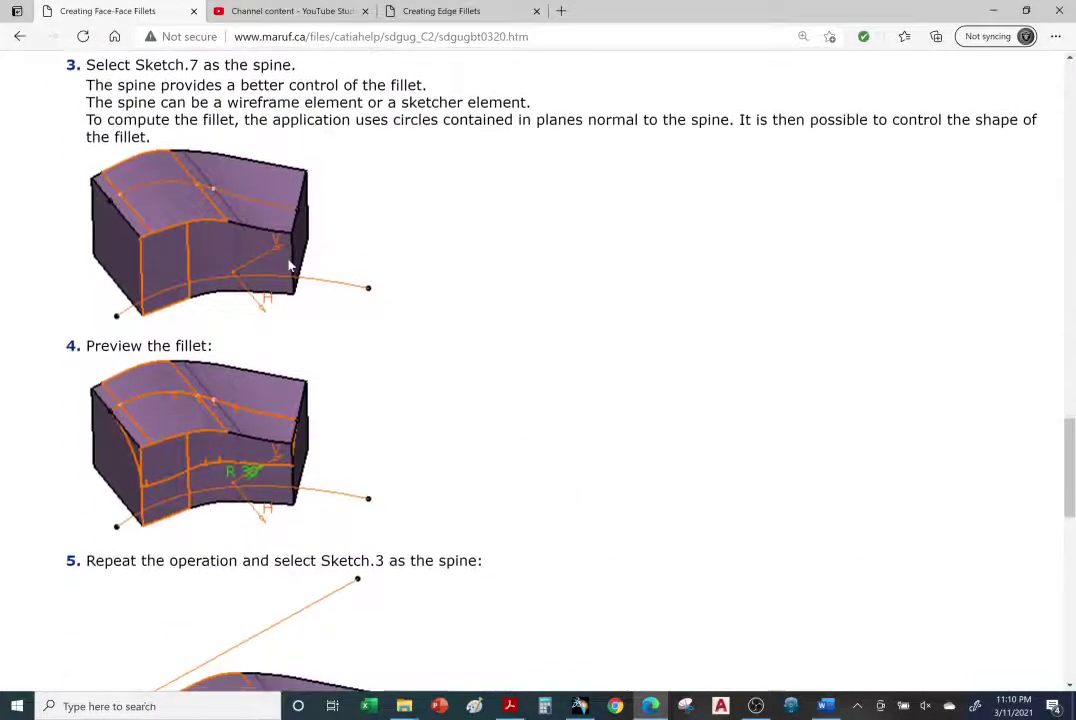
{"action": "scroll", "coordinate": [289, 265], "scroll_direction": "down", "scroll_amount": 3}
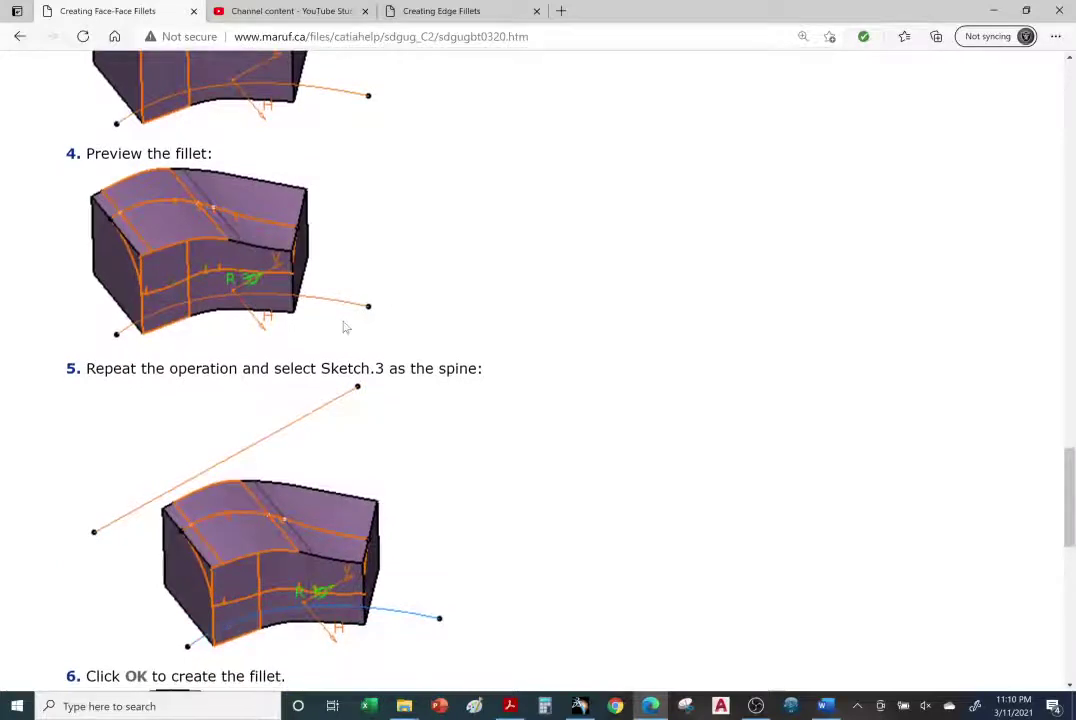
{"action": "scroll", "coordinate": [344, 327], "scroll_direction": "up", "scroll_amount": 4}
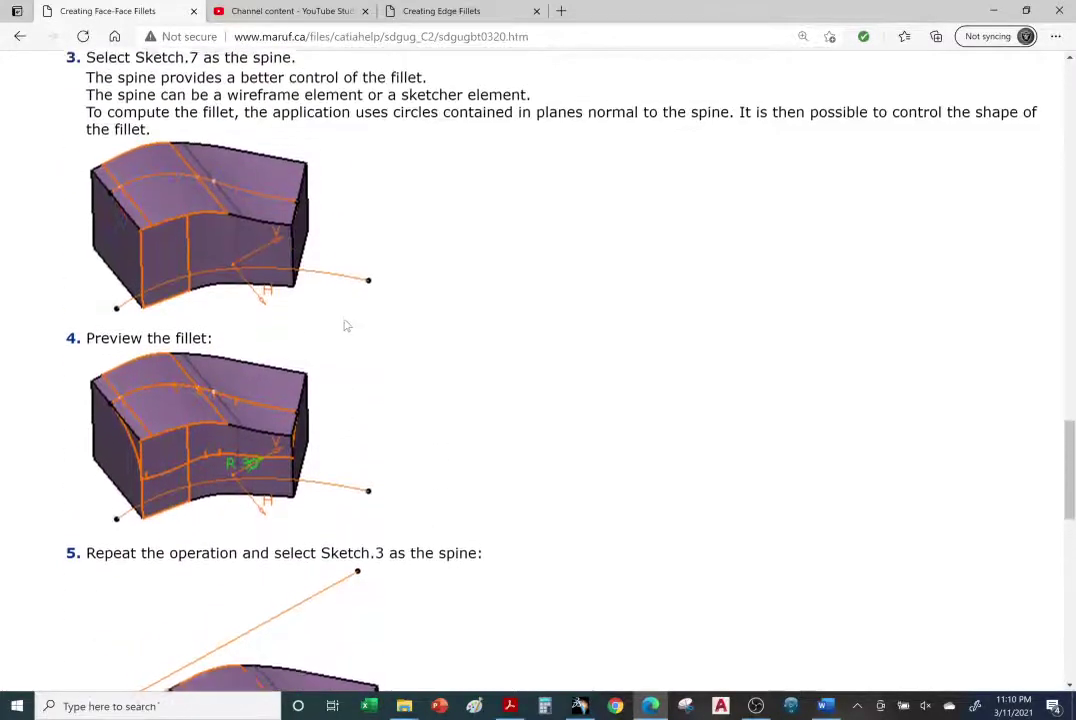
{"action": "scroll", "coordinate": [346, 324], "scroll_direction": "up", "scroll_amount": 3}
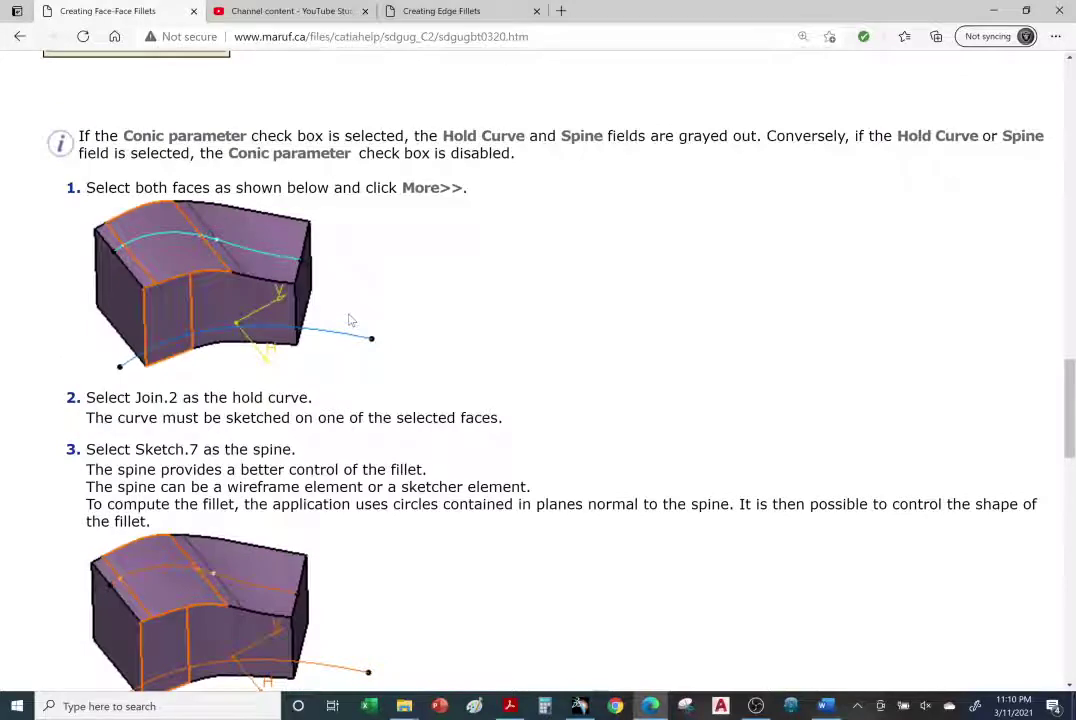
{"action": "scroll", "coordinate": [351, 319], "scroll_direction": "down", "scroll_amount": 3}
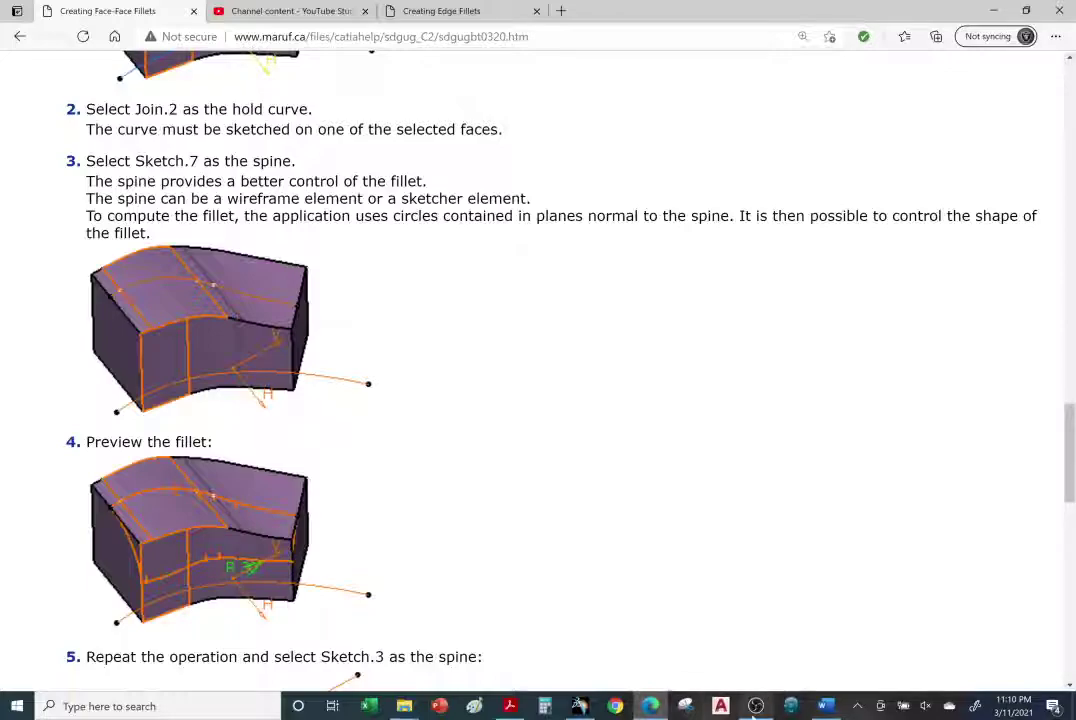
Switch back to CATIA and try to preview the face-face fillet with Join.2 as its spine.
{"action": "left_click", "coordinate": [579, 706]}
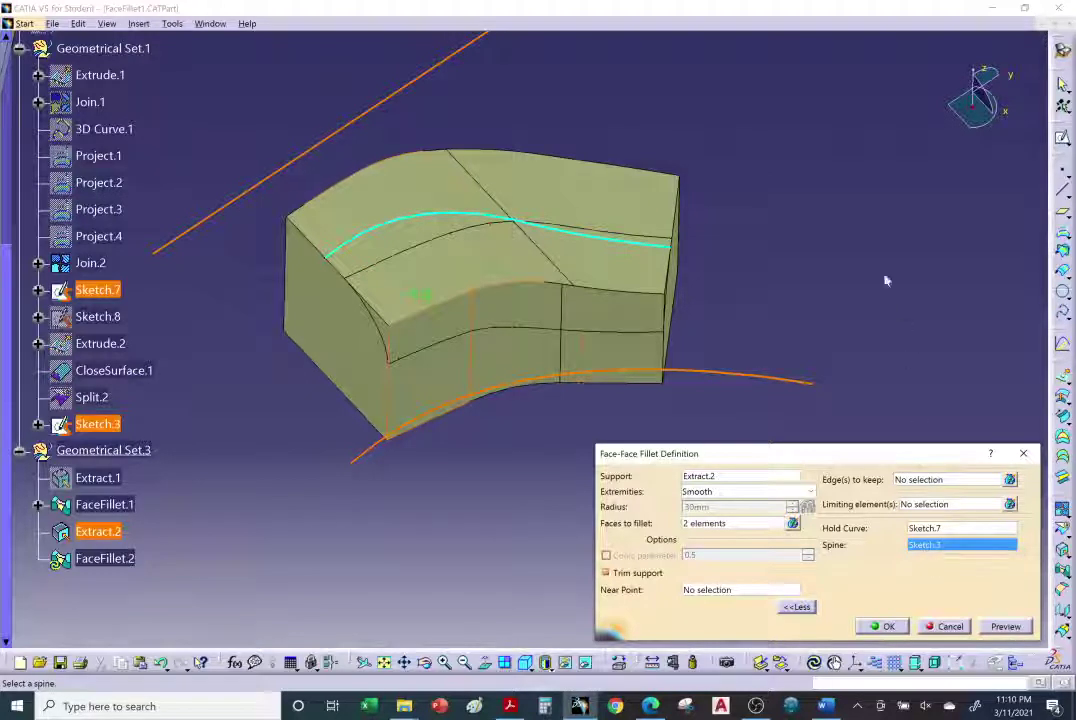
{"action": "left_click", "coordinate": [627, 246]}
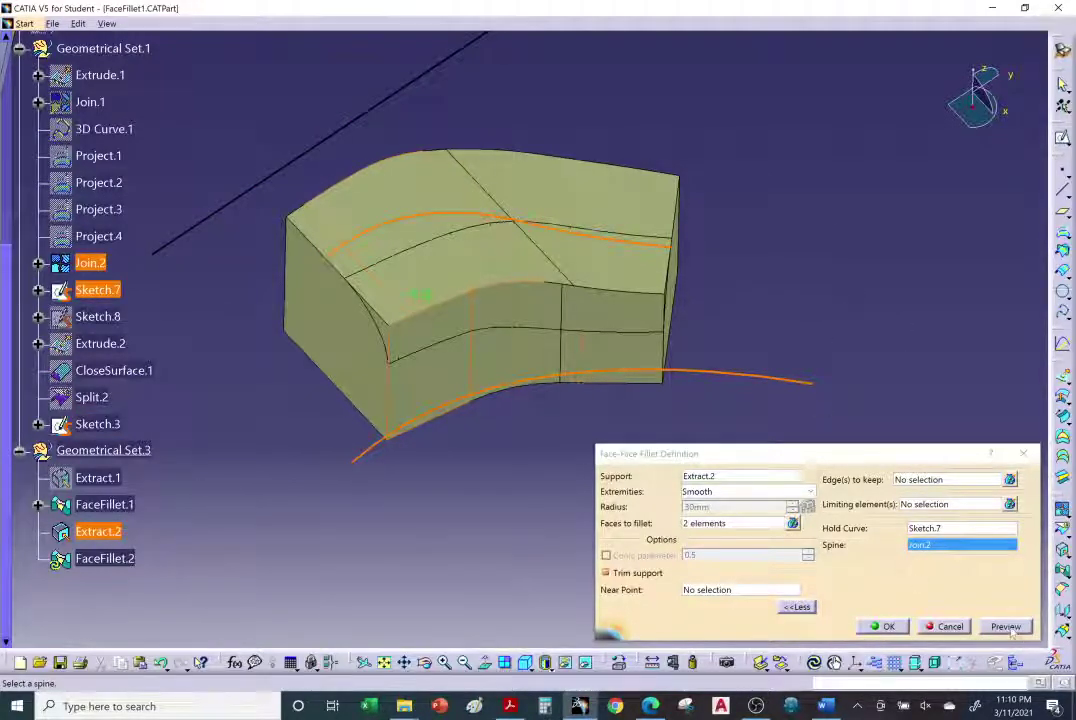
{"action": "left_click", "coordinate": [1001, 625]}
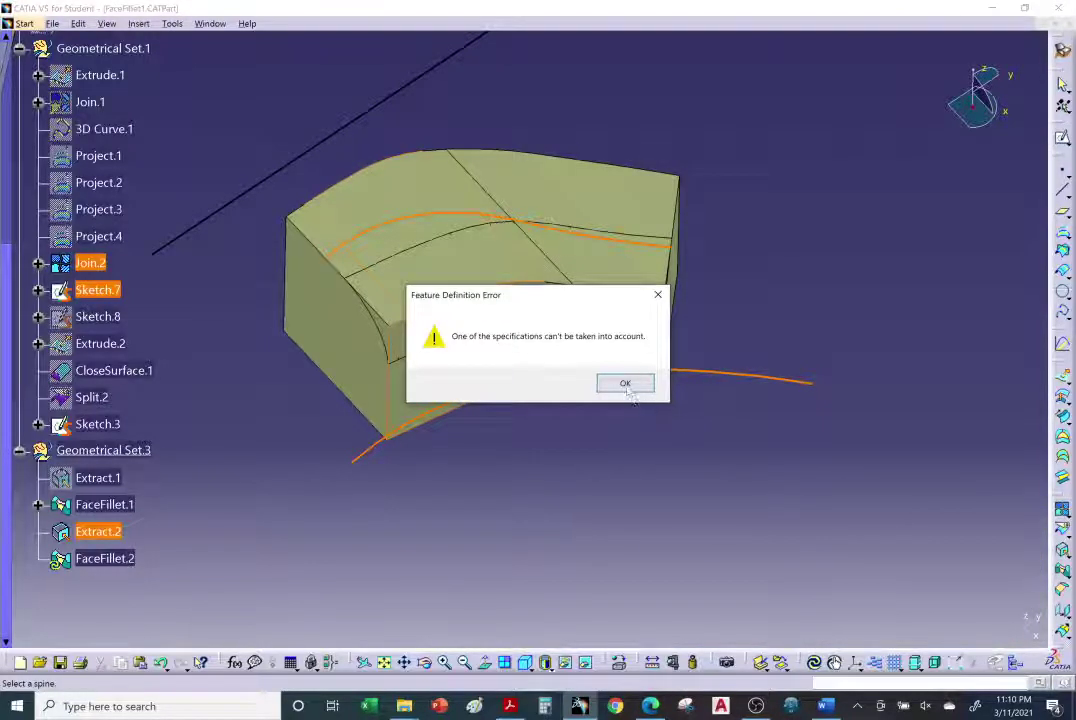
{"action": "left_click", "coordinate": [624, 383]}
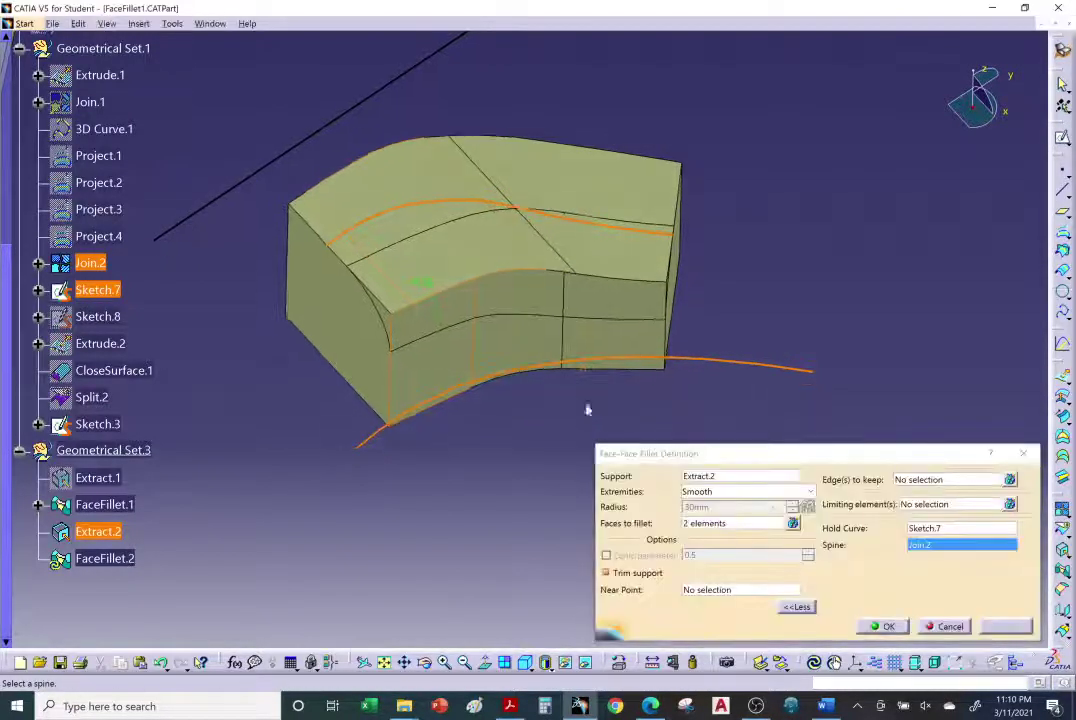
Set Join.2 as the hold curve and Sketch.7 as the spine, preview the face-face fillet and accept it.
{"action": "left_click", "coordinate": [930, 530]}
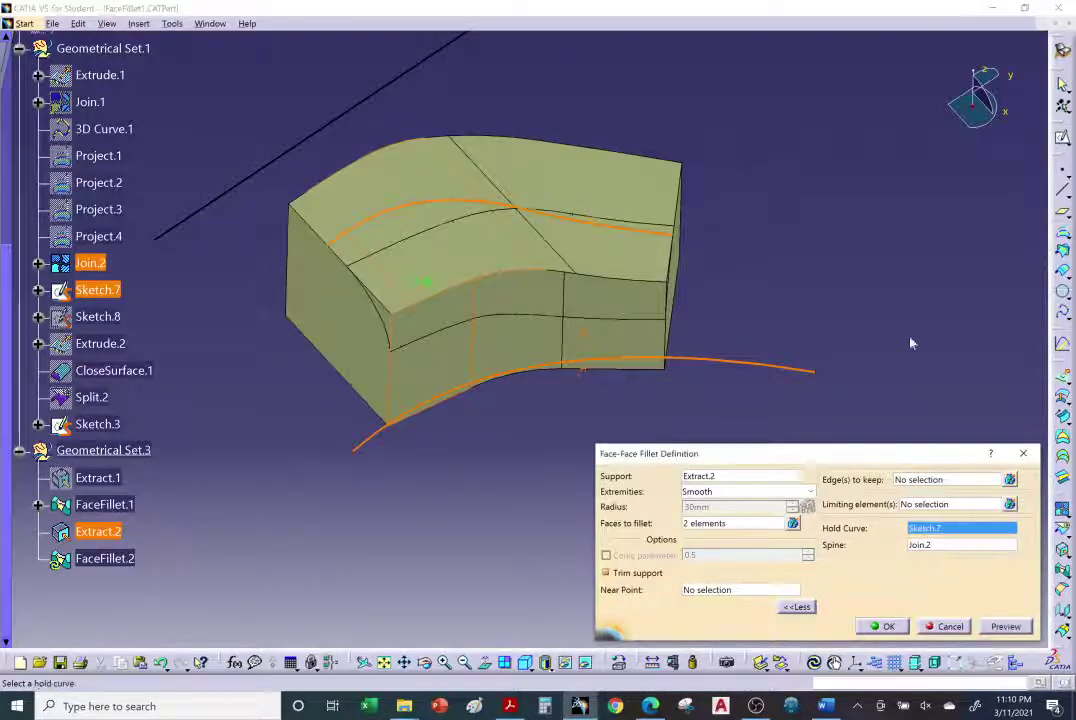
{"action": "left_click", "coordinate": [648, 233]}
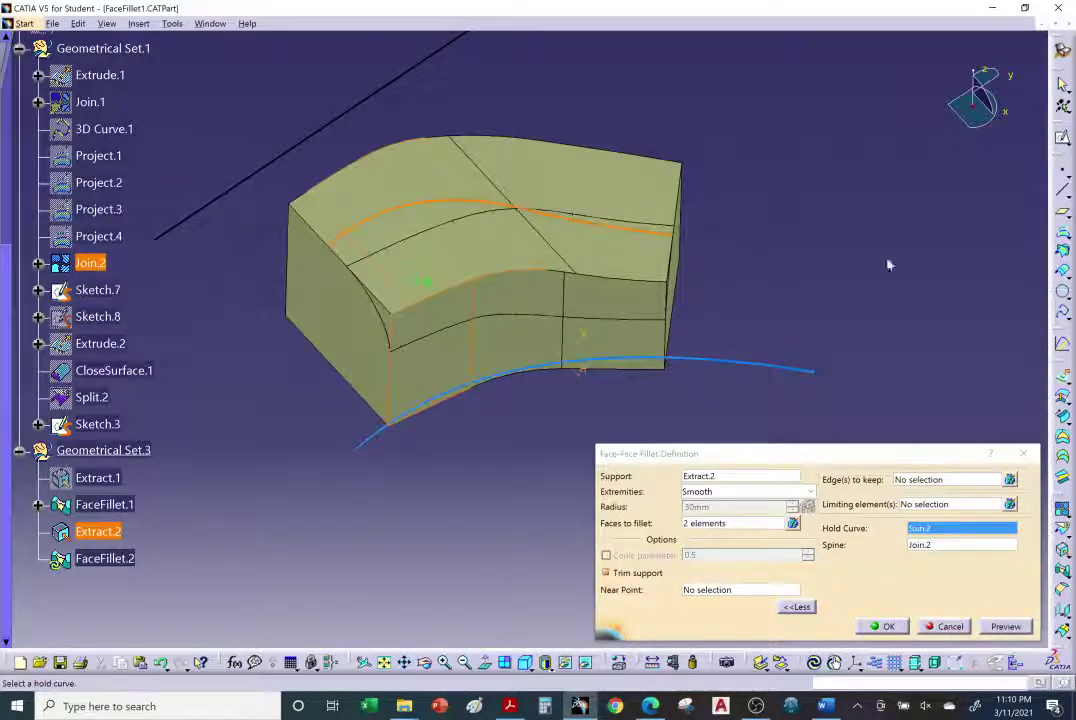
{"action": "left_click", "coordinate": [957, 542]}
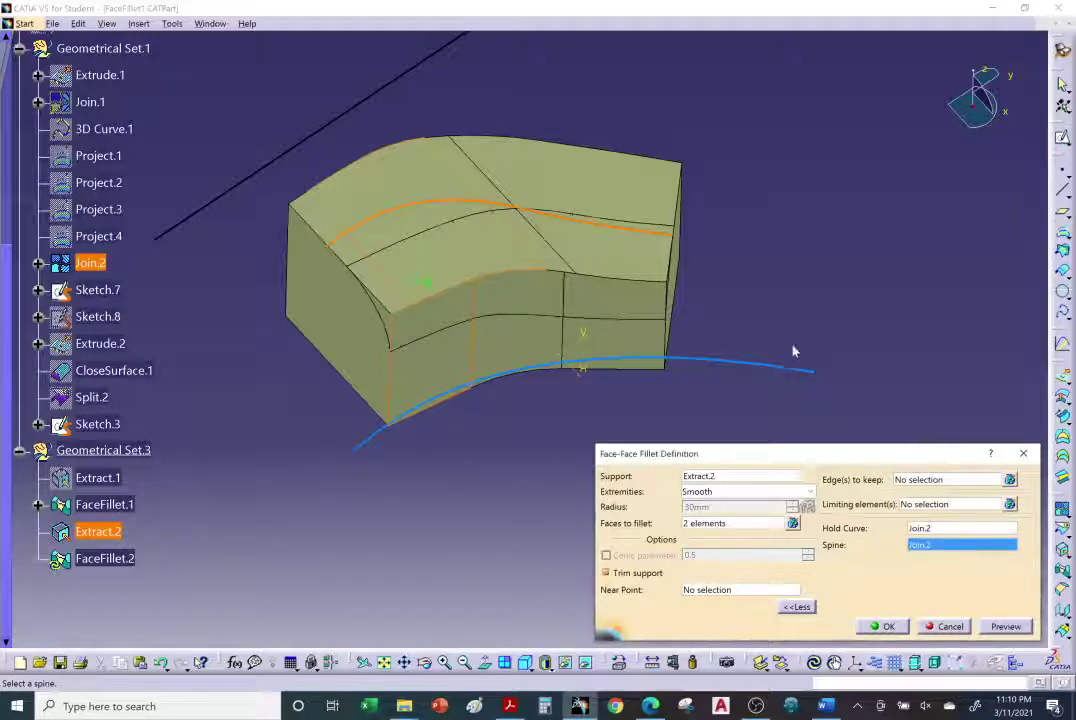
{"action": "left_click", "coordinate": [779, 366]}
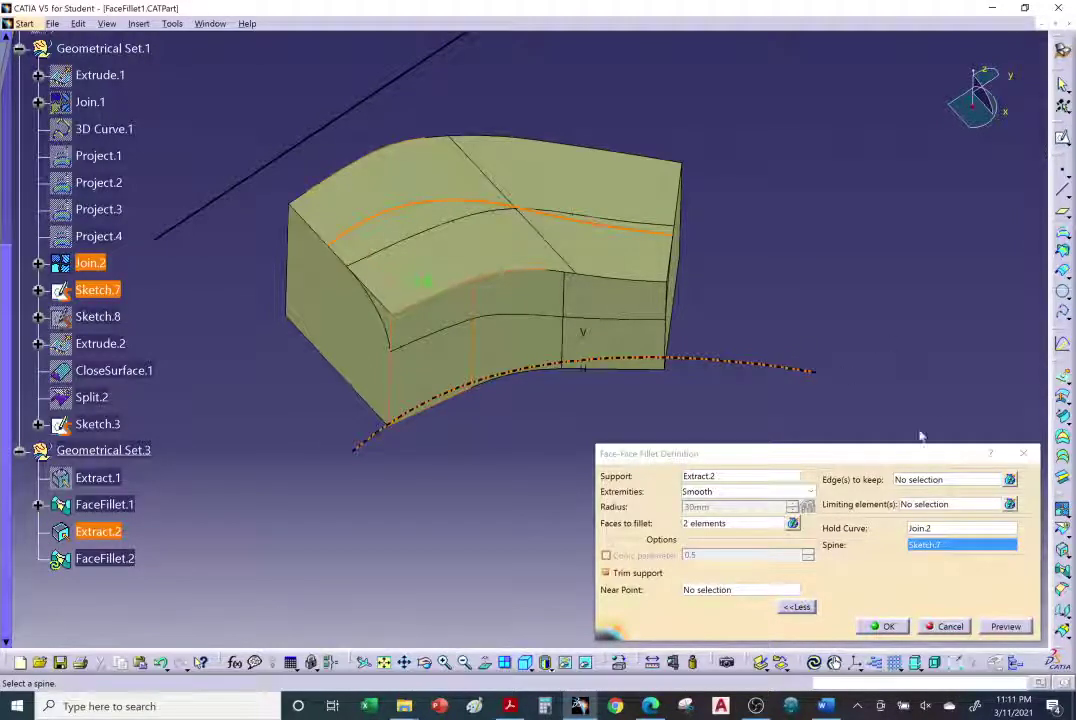
{"action": "left_click", "coordinate": [1010, 628]}
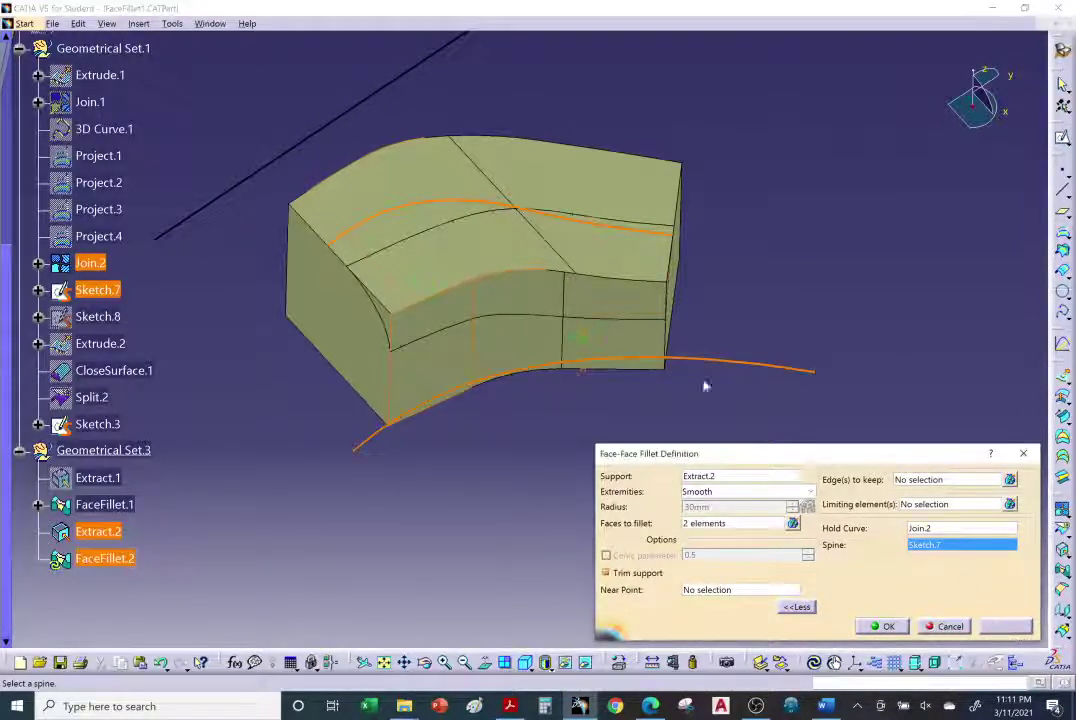
{"action": "middle_click_drag", "start_coordinate": [704, 386], "coordinate": [764, 166]}
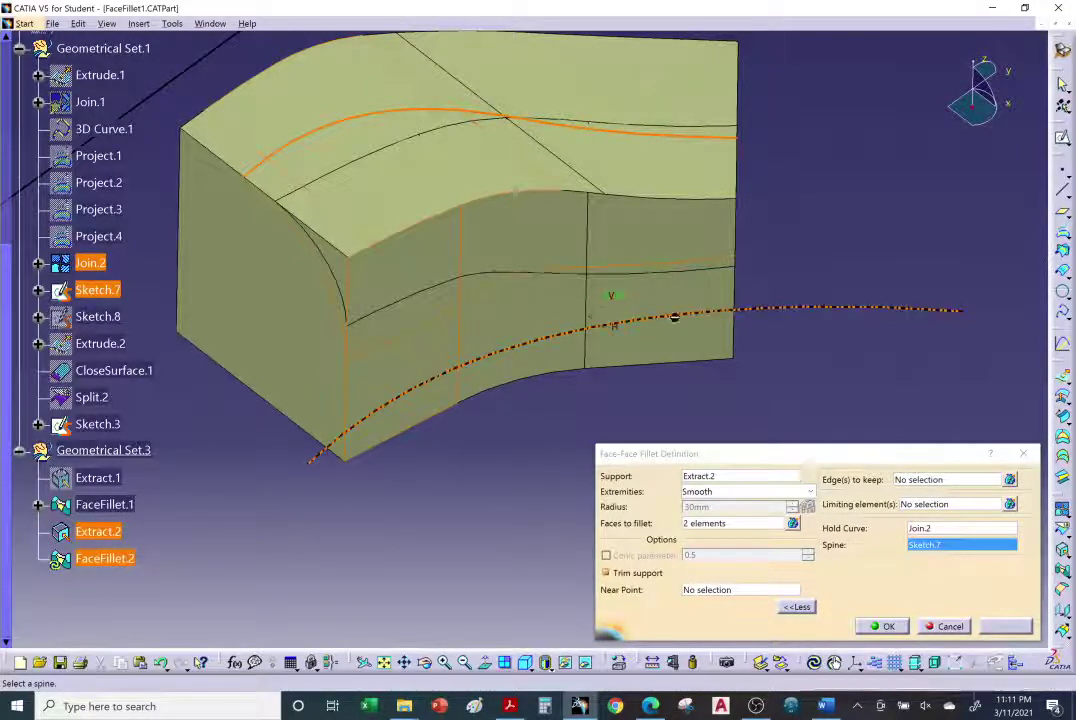
{"action": "middle_click_drag", "start_coordinate": [528, 375], "coordinate": [594, 368]}
{"action": "left_click", "coordinate": [888, 627]}
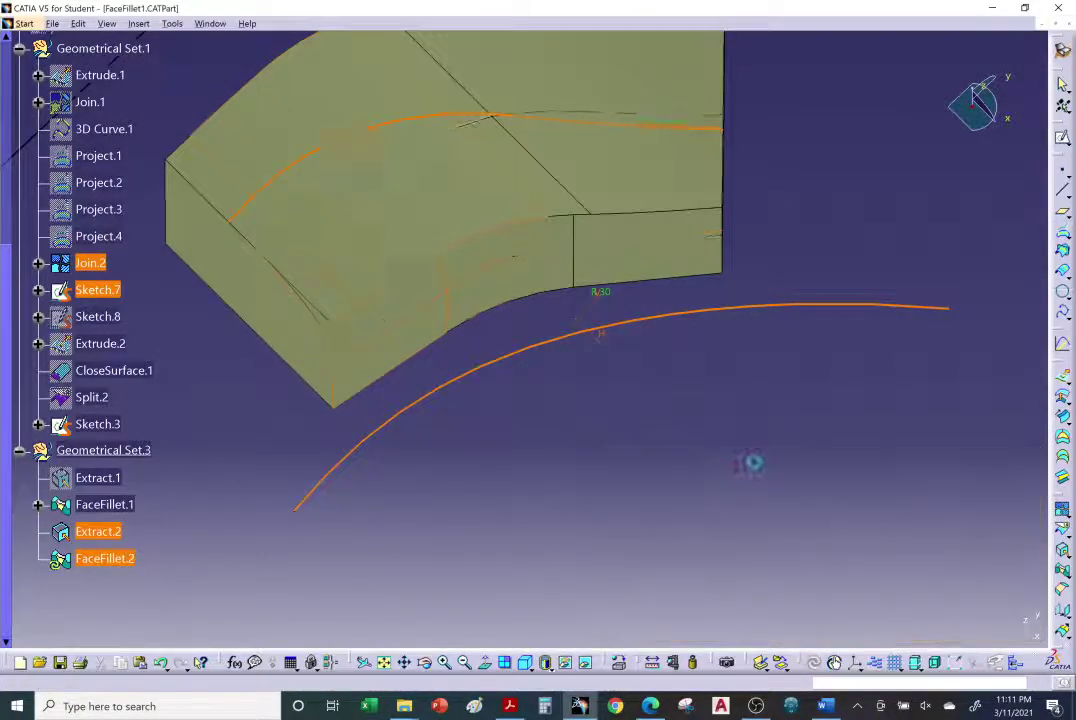
Examine the finished face-face fillet from several angles, comparing its shape with the hold curve and the spine.
{"action": "middle_click_drag", "start_coordinate": [733, 378], "coordinate": [743, 412]}
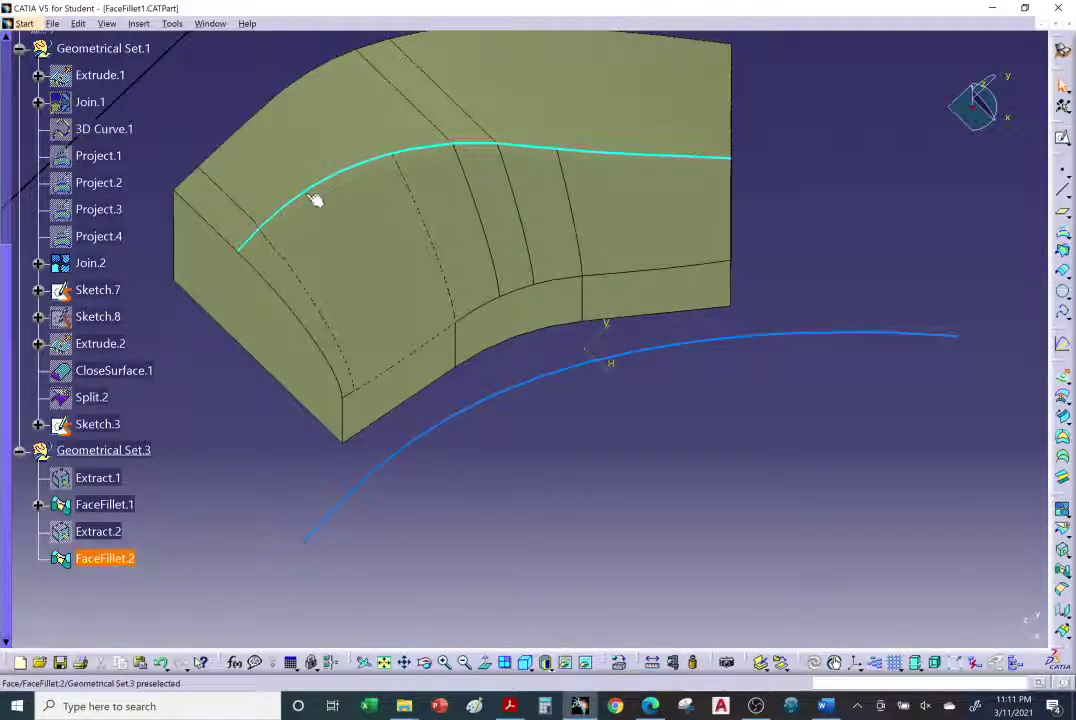
{"action": "middle_click_drag", "start_coordinate": [423, 276], "coordinate": [652, 244]}
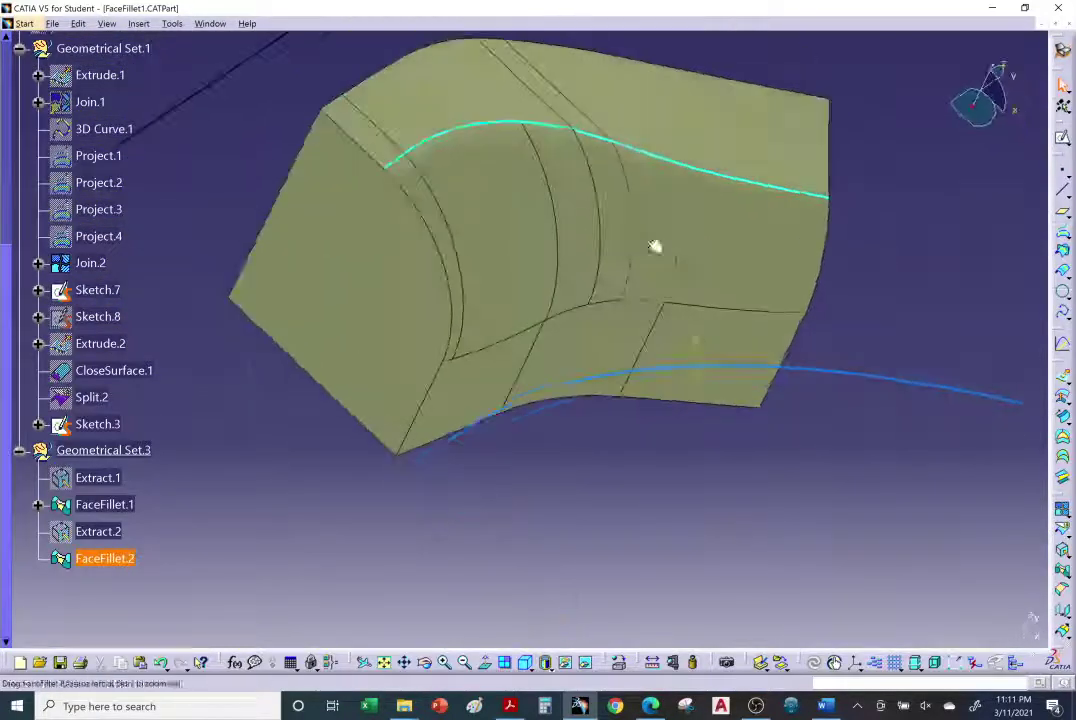
{"action": "middle_click_drag", "start_coordinate": [804, 295], "coordinate": [456, 303]}
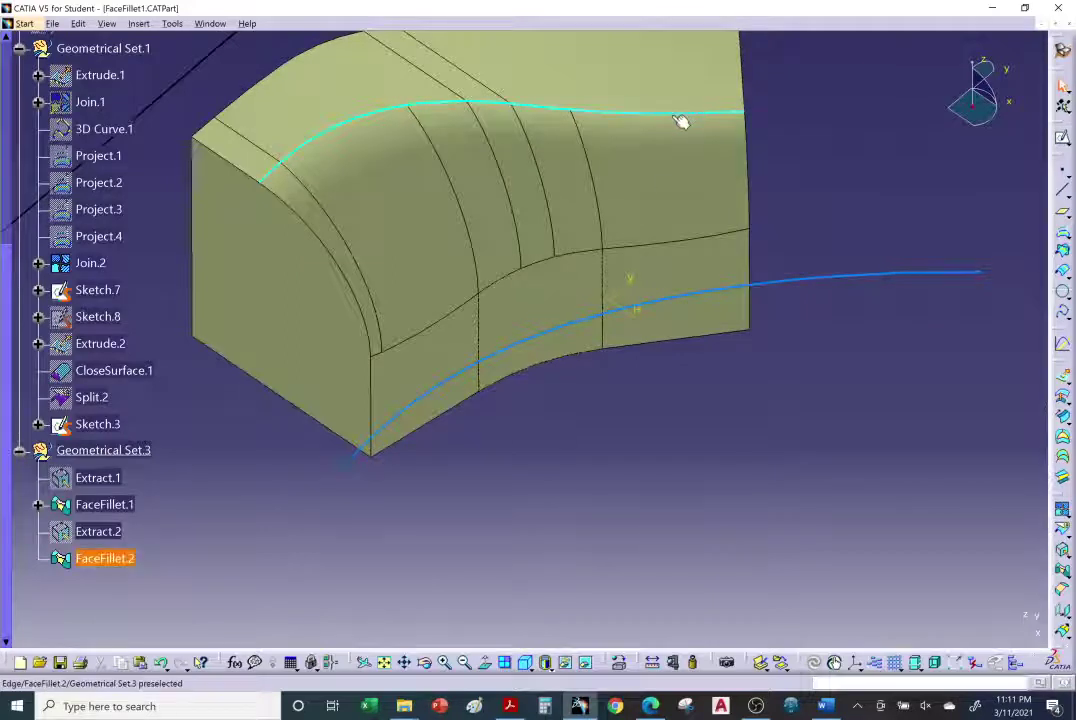
{"action": "middle_click_drag", "start_coordinate": [691, 120], "coordinate": [662, 265]}
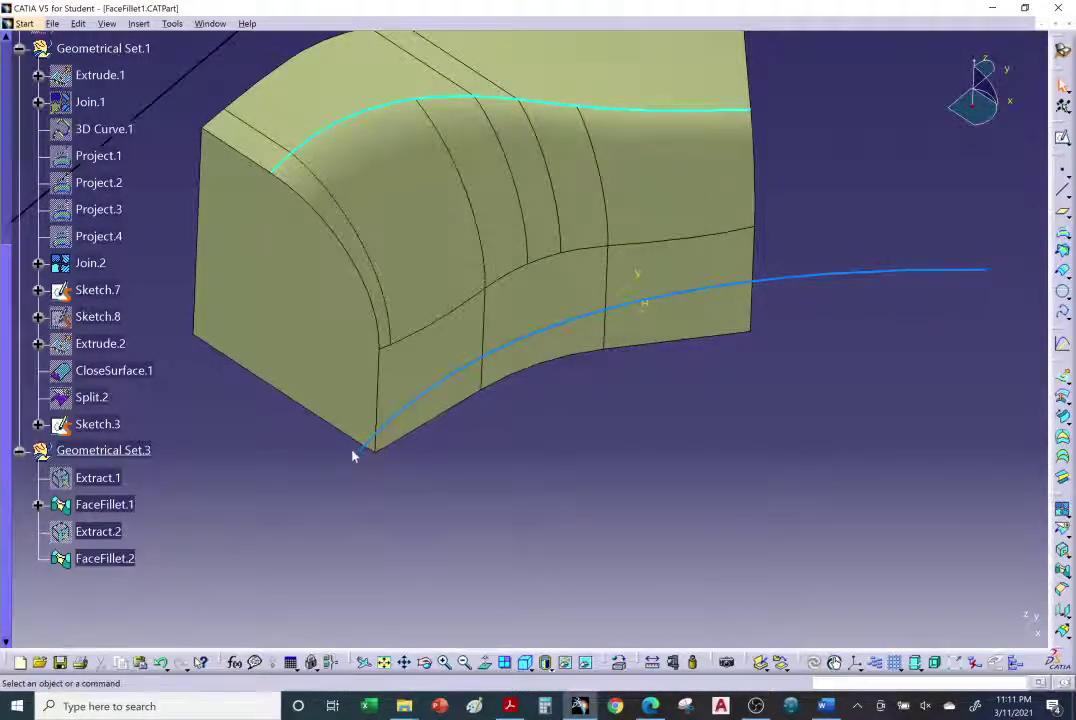
{"action": "middle_click_drag", "start_coordinate": [636, 391], "coordinate": [522, 468]}
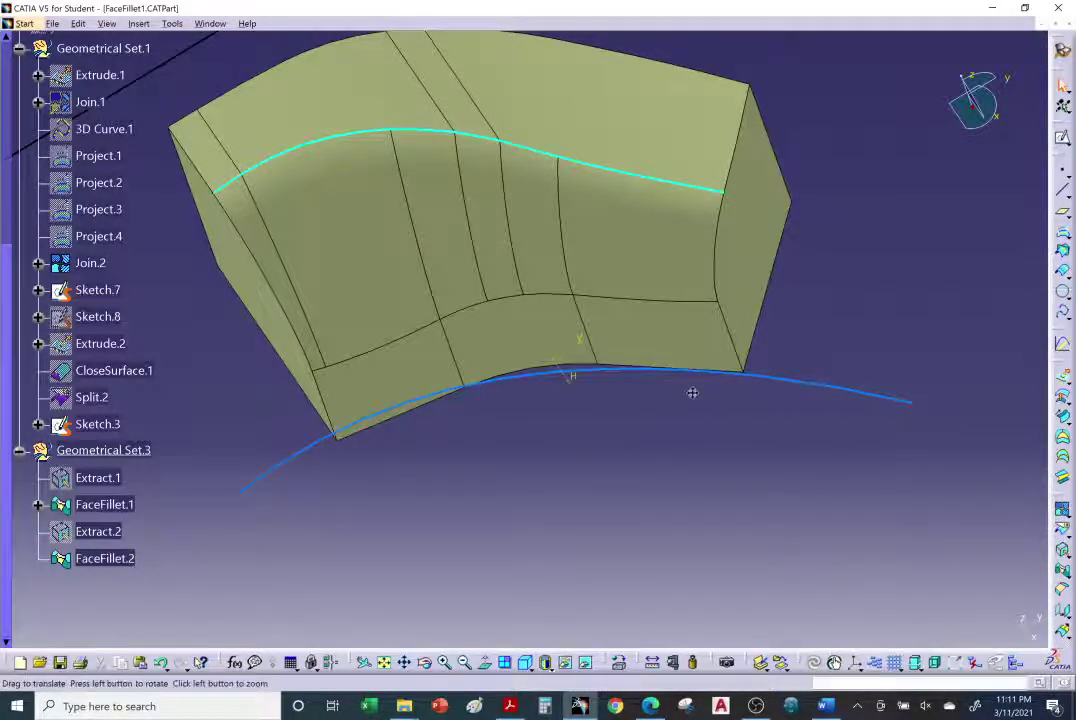
{"action": "middle_click_drag", "start_coordinate": [692, 392], "coordinate": [295, 487]}
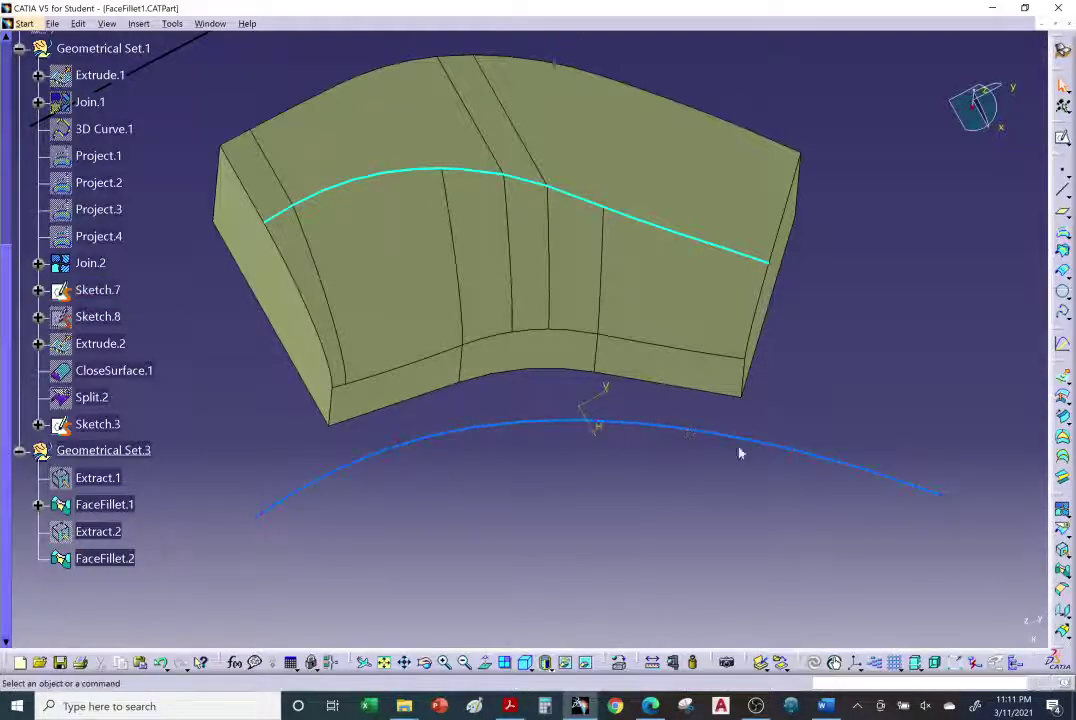
{"action": "middle_click_drag", "start_coordinate": [740, 453], "coordinate": [787, 503]}
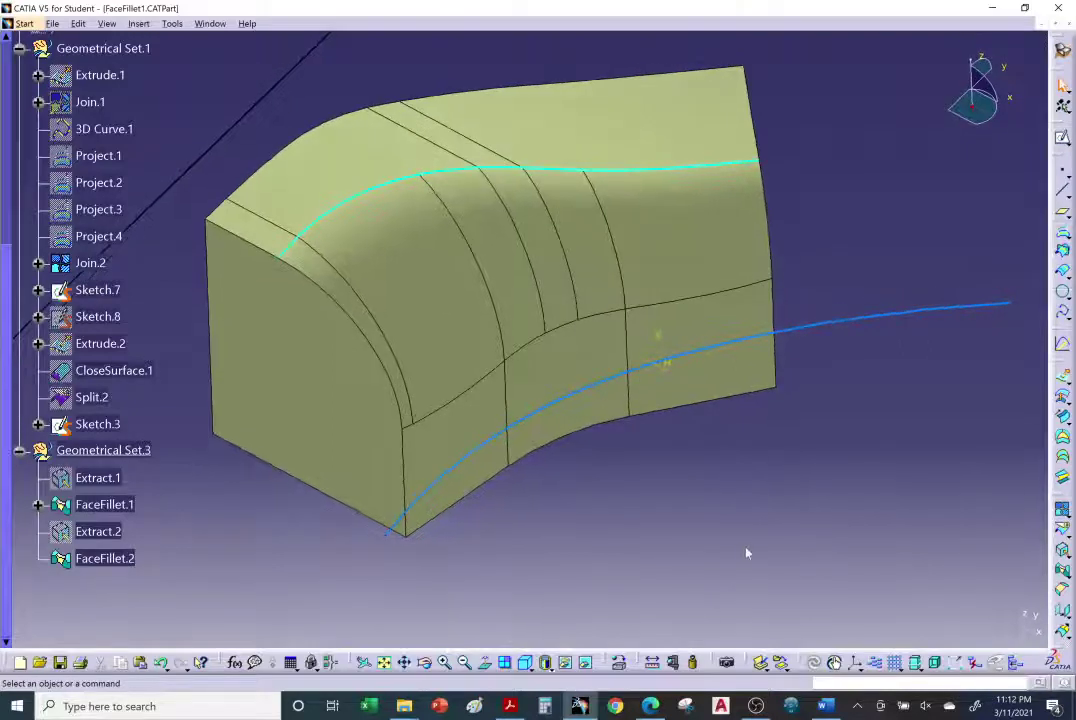
{"action": "middle_click_drag", "start_coordinate": [746, 553], "coordinate": [716, 468]}
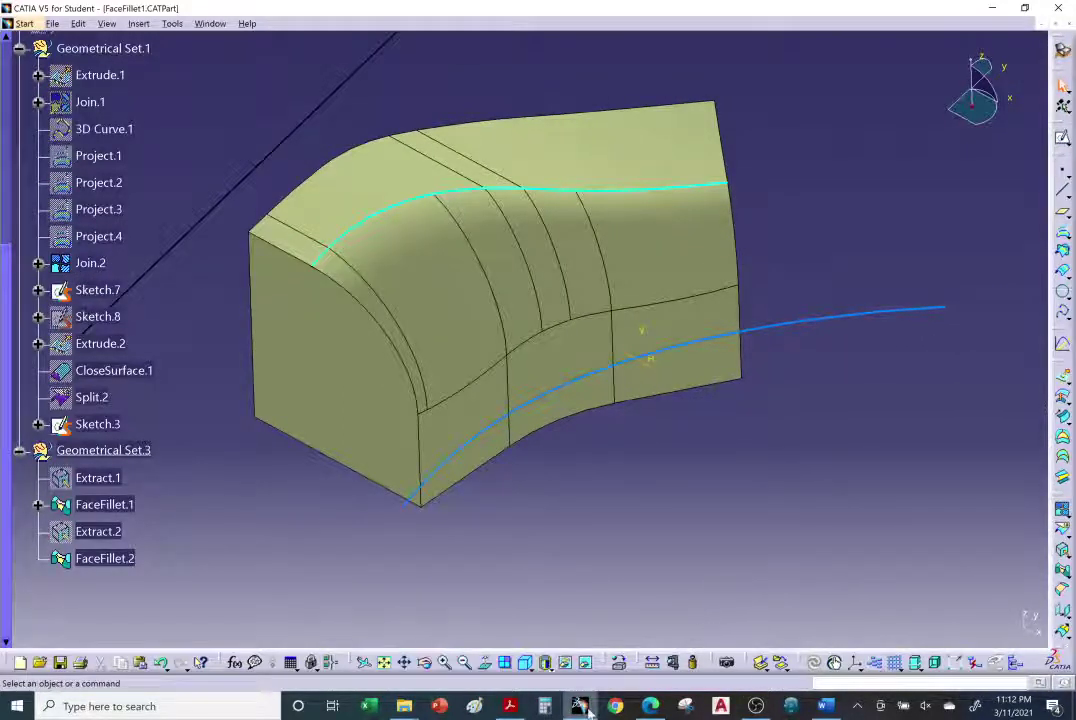
Review the help page's remaining hold-curve steps in the browser, including Sketch.3 as the spine, and return to CATIA.
{"action": "left_click", "coordinate": [651, 707]}
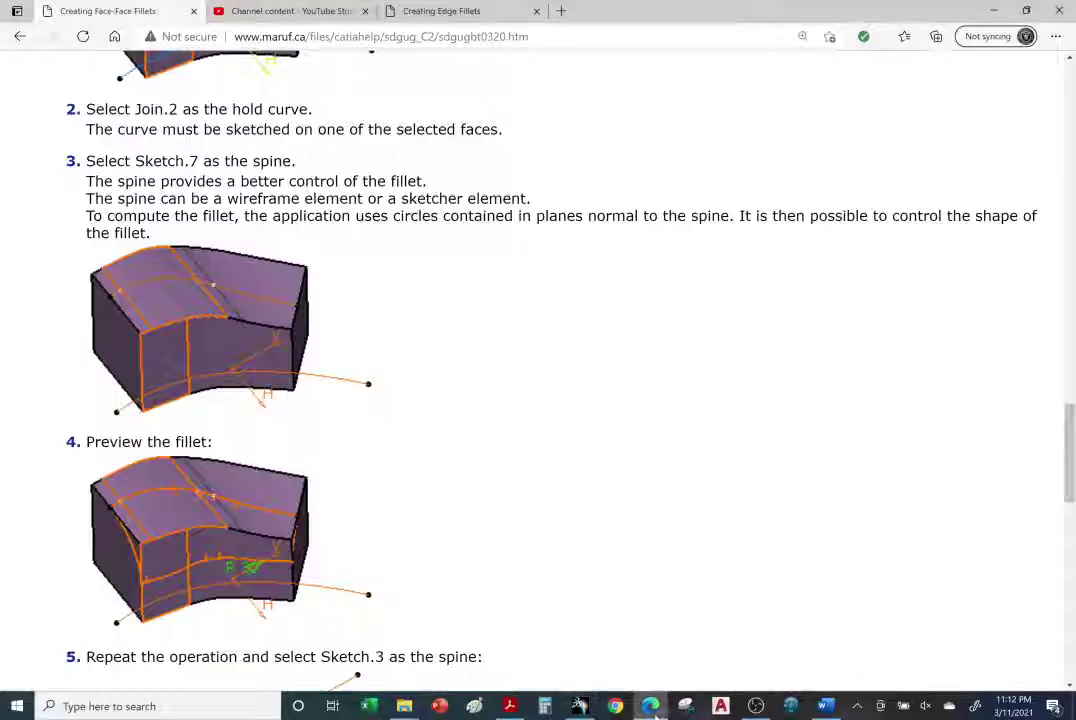
{"action": "scroll", "coordinate": [536, 442], "scroll_direction": "down", "scroll_amount": 5}
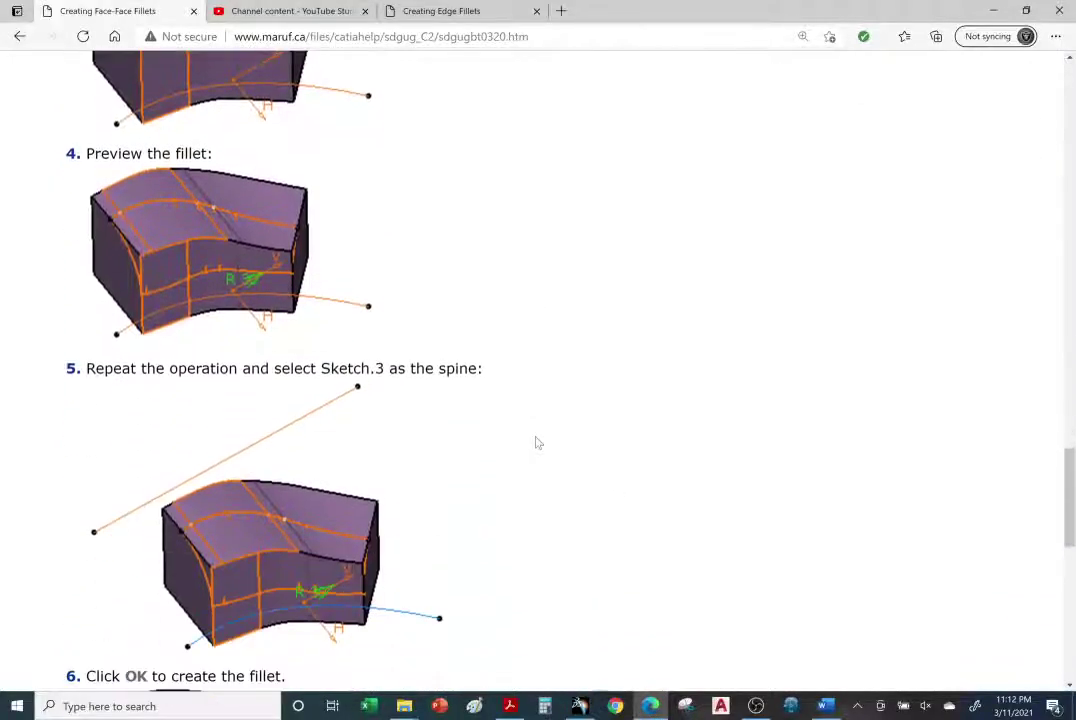
{"action": "scroll", "coordinate": [536, 442], "scroll_direction": "down", "scroll_amount": 1}
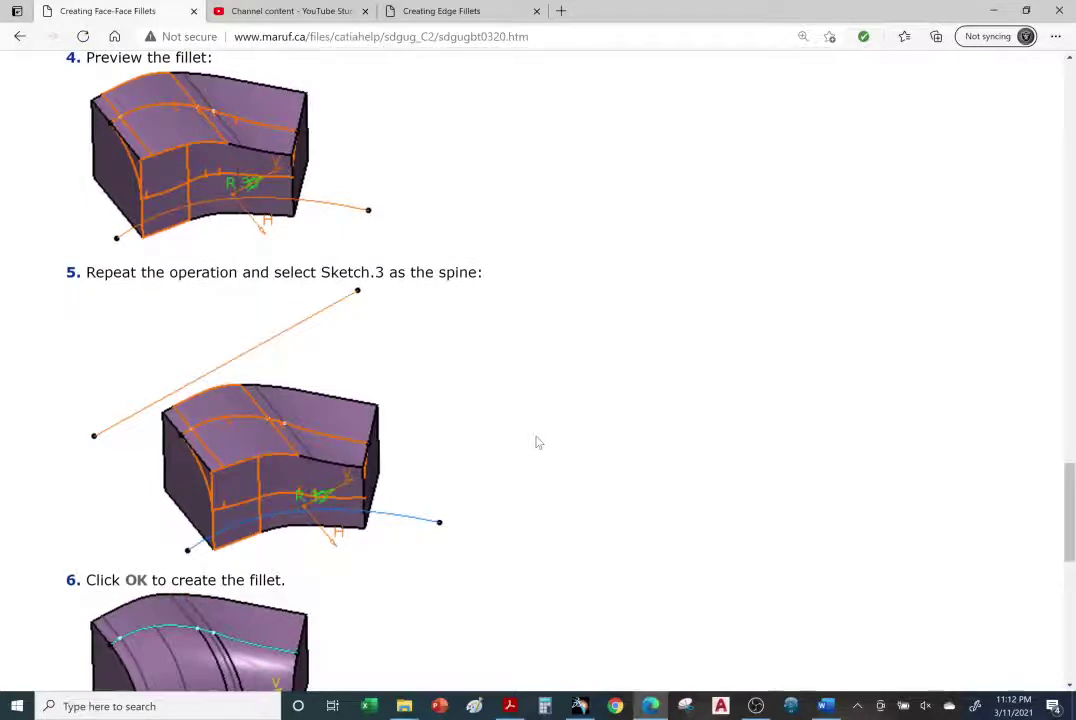
{"action": "scroll", "coordinate": [459, 378], "scroll_direction": "down", "scroll_amount": 3}
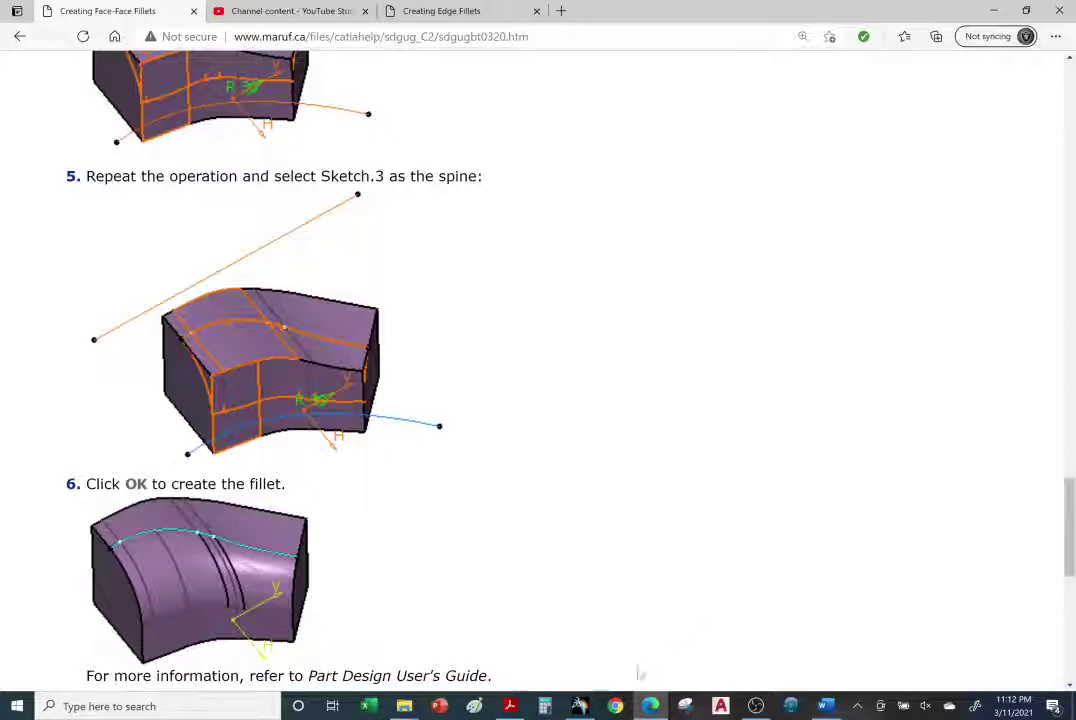
{"action": "left_click", "coordinate": [579, 706]}
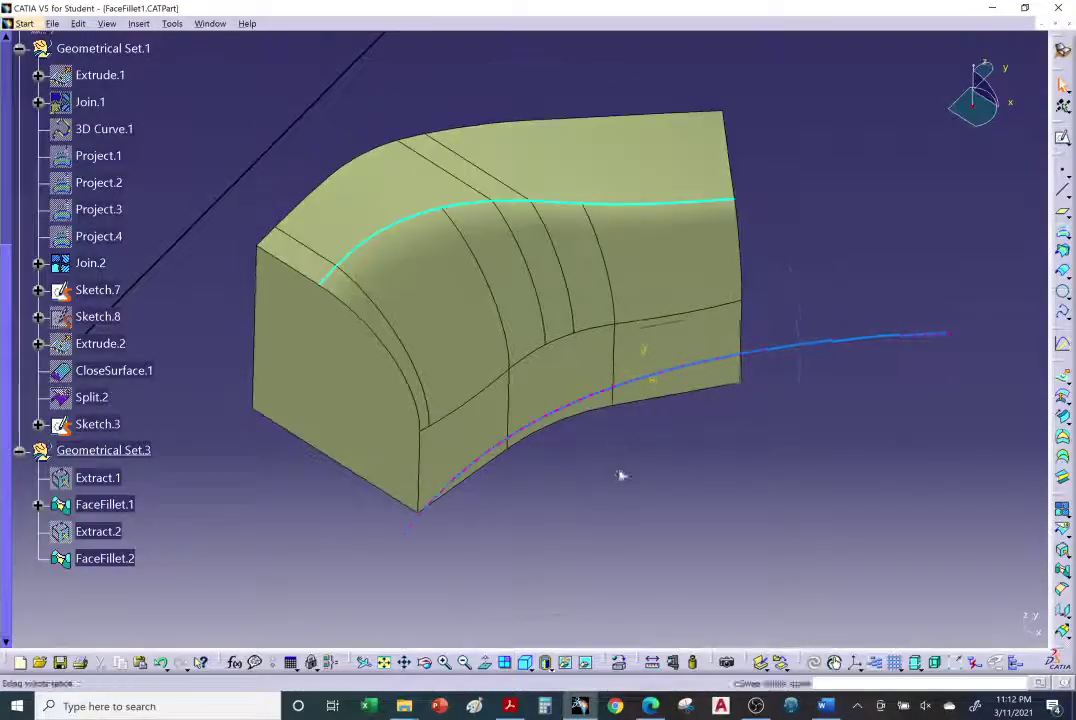
Change the spine of FaceFillet.2 to Sketch.3 and inspect the rebuilt face-face fillet from above.
{"action": "left_click", "coordinate": [494, 306]}
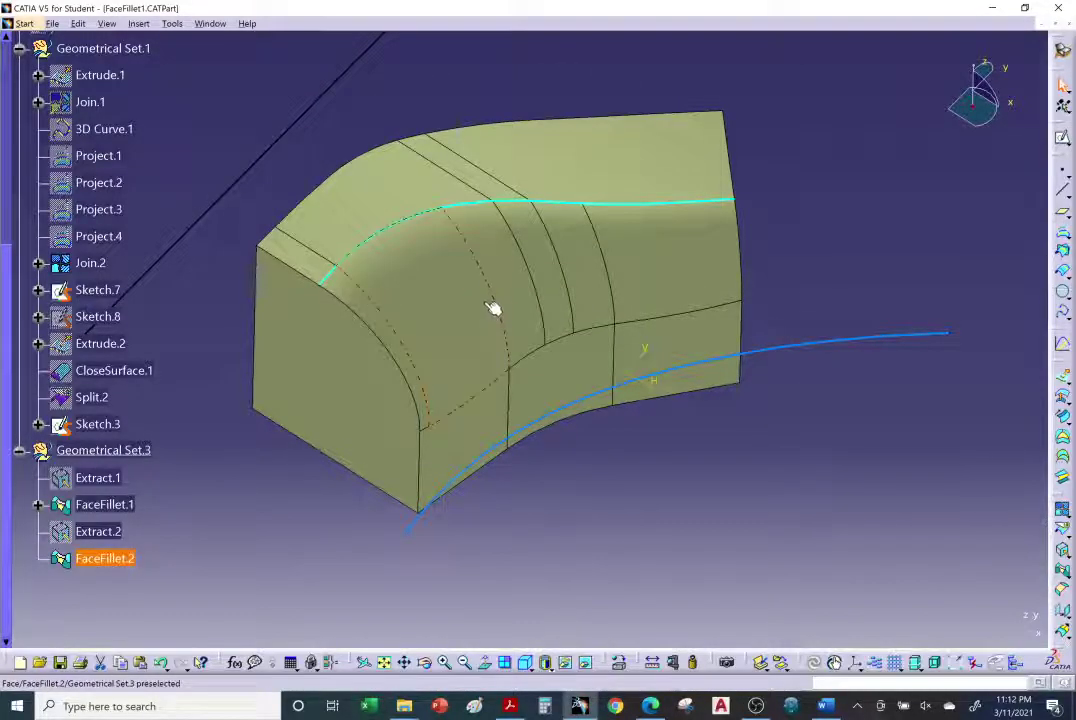
{"action": "double_click", "coordinate": [481, 300]}
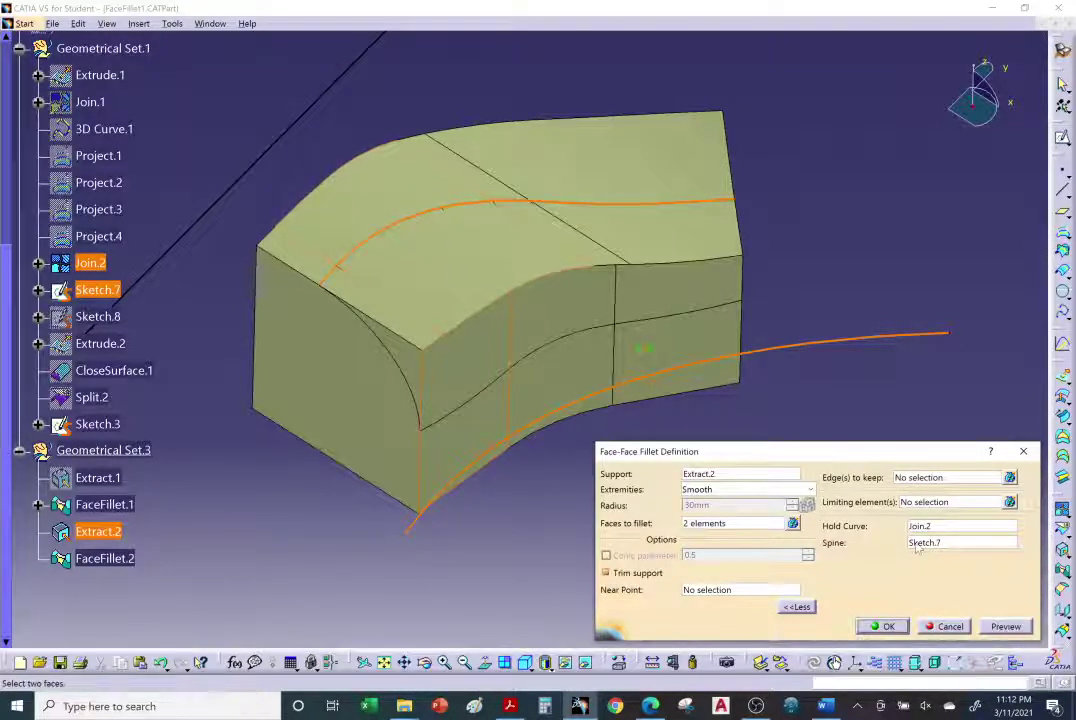
{"action": "left_click", "coordinate": [918, 544]}
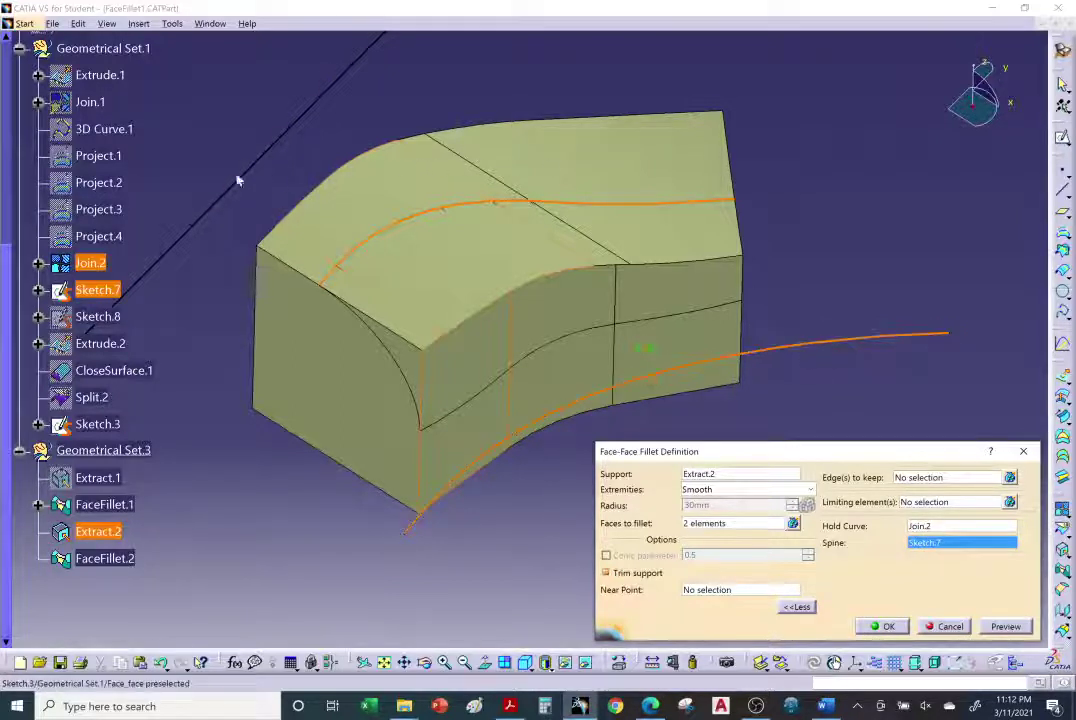
{"action": "left_click", "coordinate": [309, 103]}
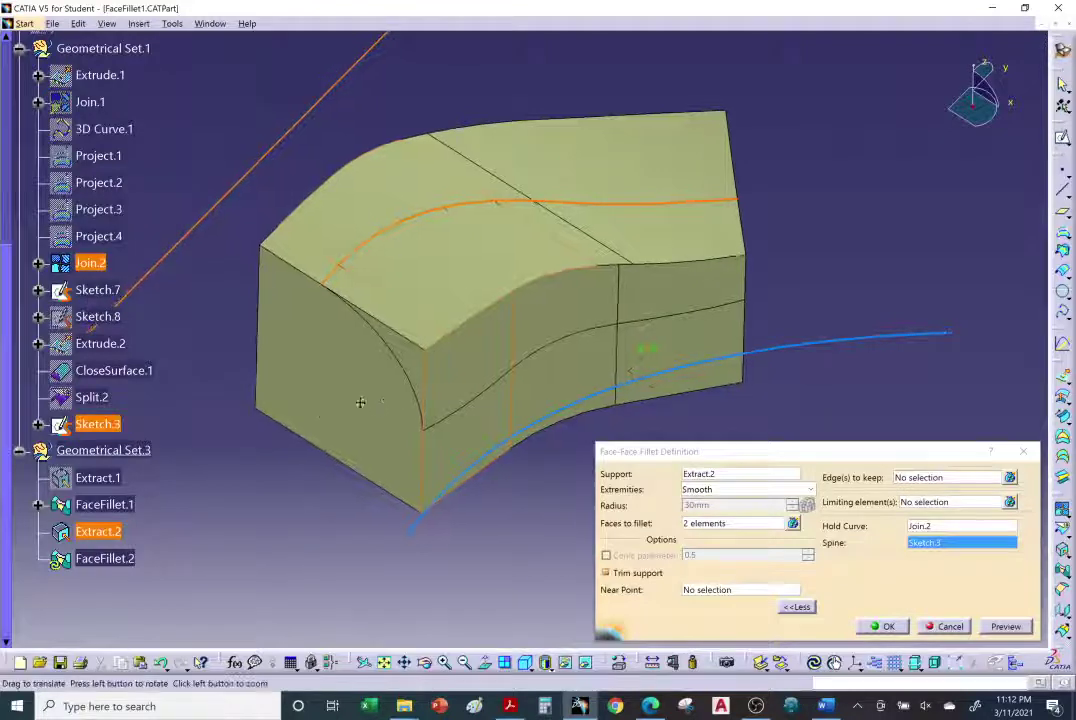
{"action": "middle_click_drag", "start_coordinate": [355, 403], "coordinate": [484, 349]}
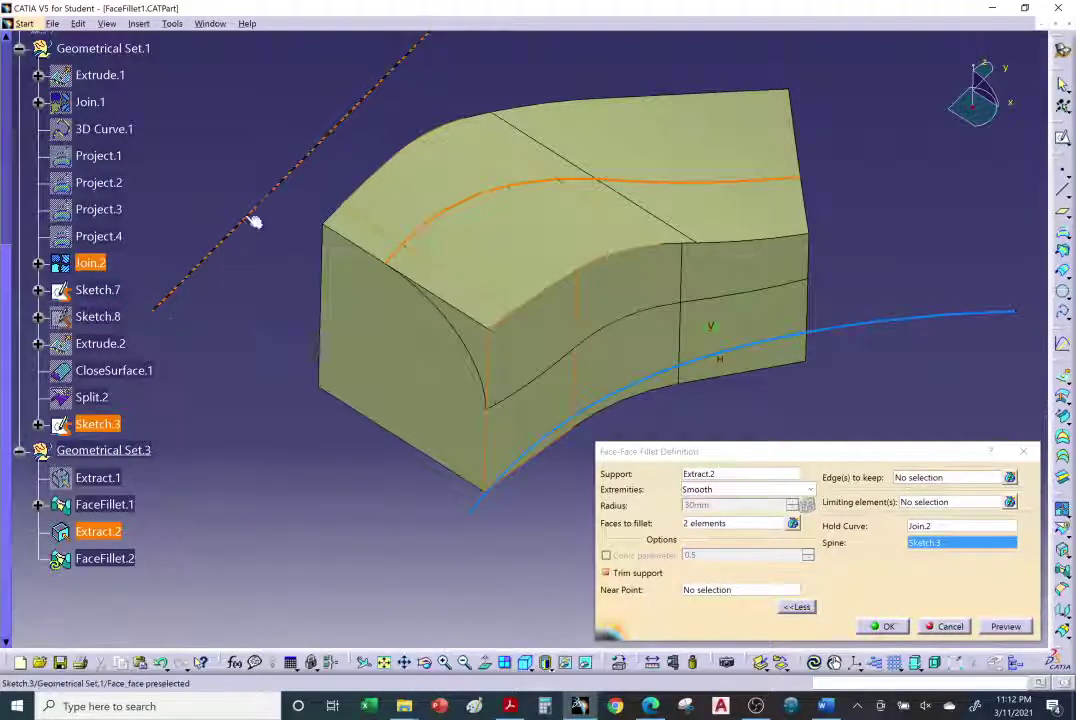
{"action": "left_click", "coordinate": [901, 627]}
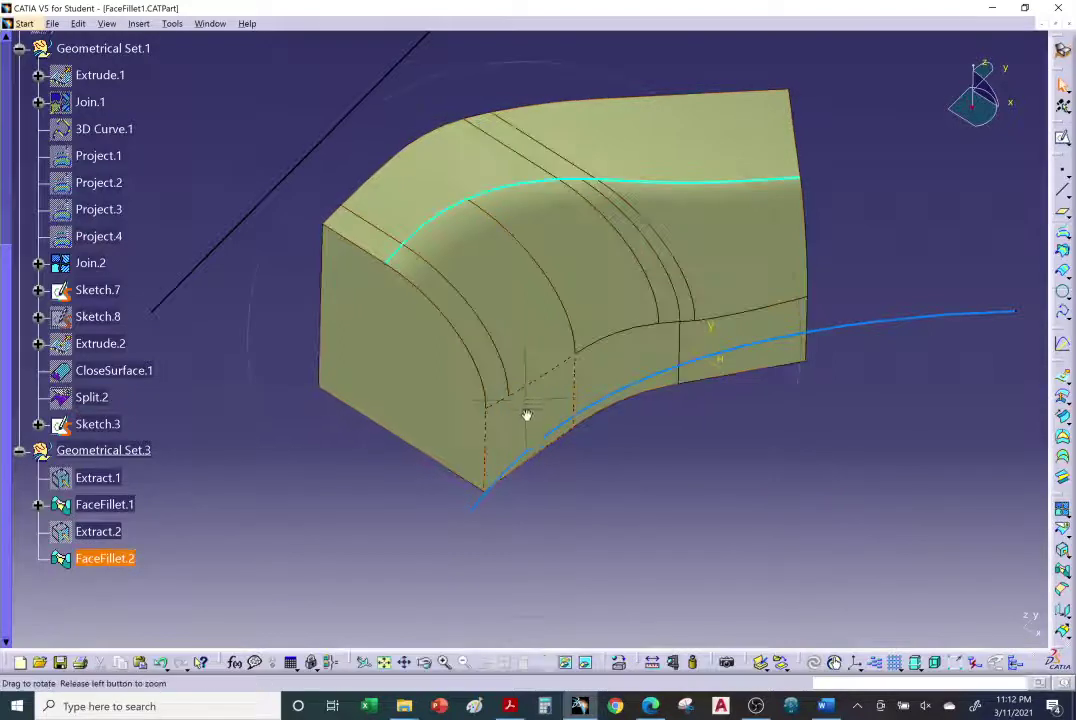
{"action": "middle_click_drag", "start_coordinate": [527, 415], "coordinate": [504, 480]}
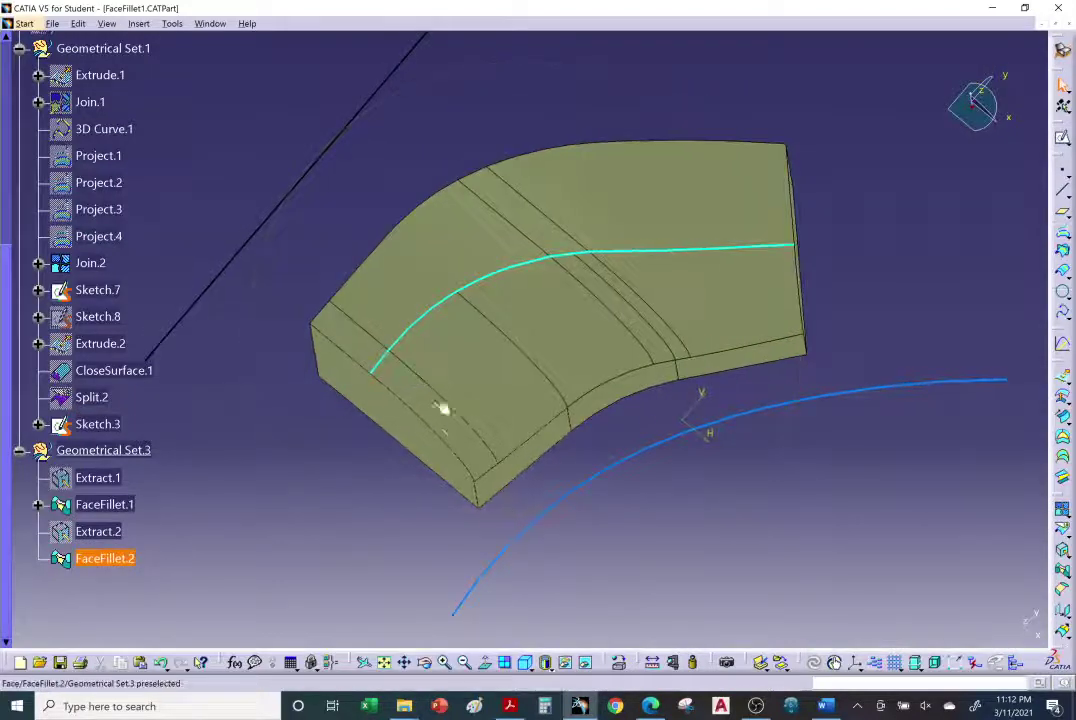
{"action": "left_click", "coordinate": [481, 75]}
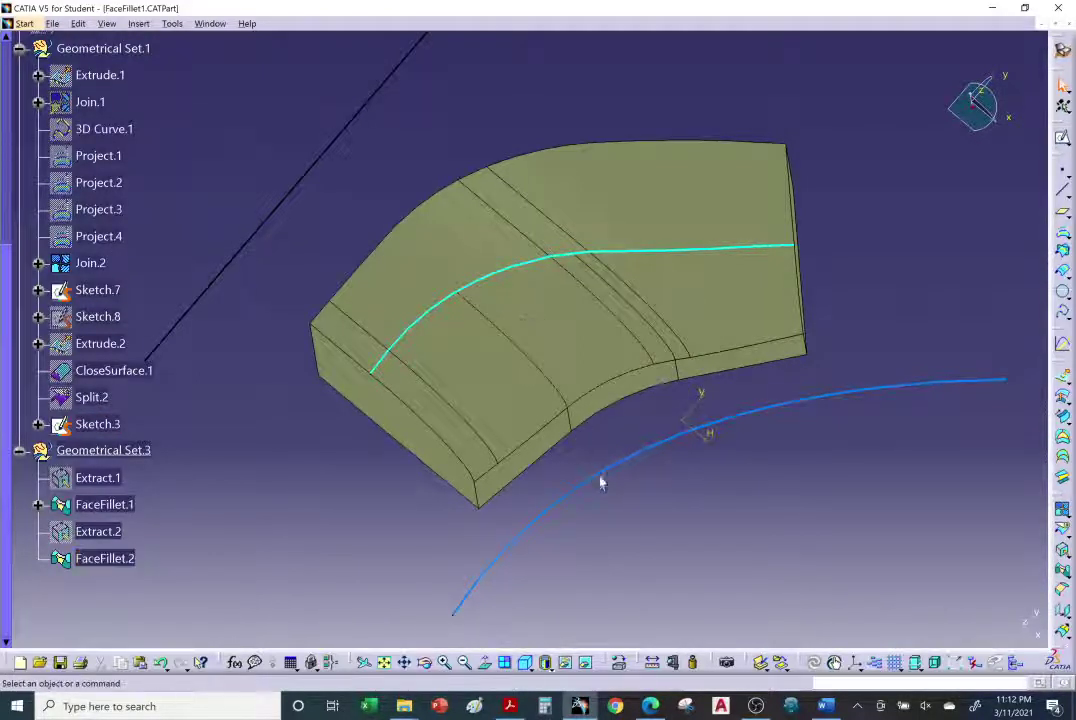
Set the spine of FaceFillet.2 back to Sketch.7, accept it and compare the fillet with the curve from several angles.
{"action": "double_click", "coordinate": [566, 335]}
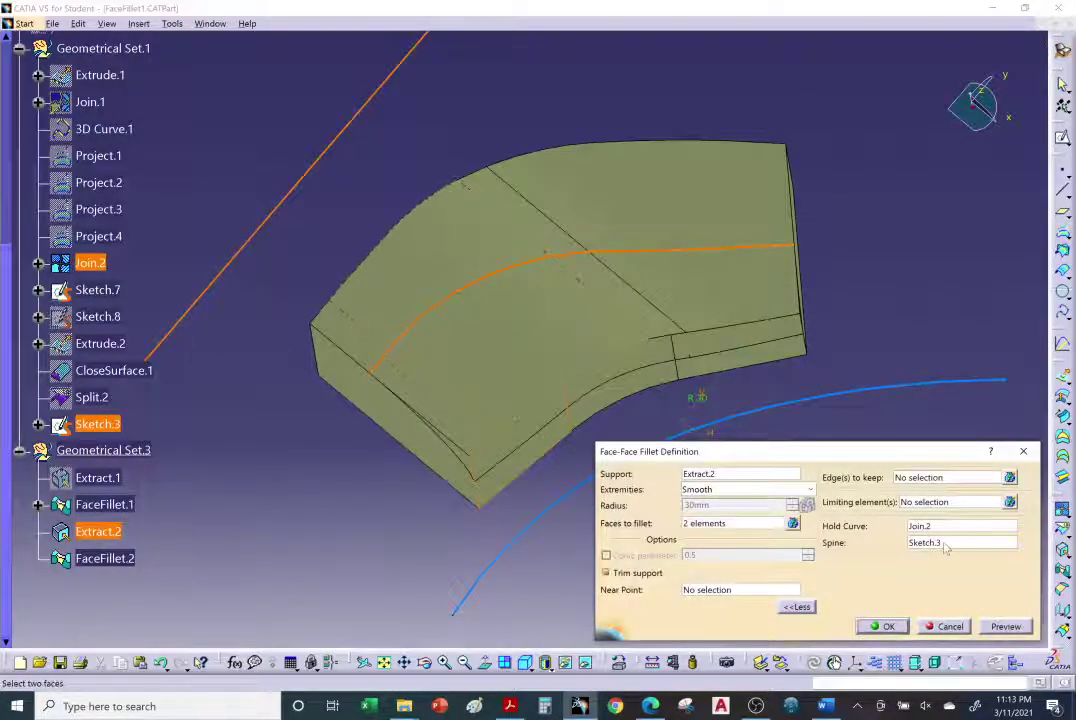
{"action": "left_click", "coordinate": [945, 543]}
{"action": "middle_click_drag", "start_coordinate": [872, 364], "coordinate": [859, 340]}
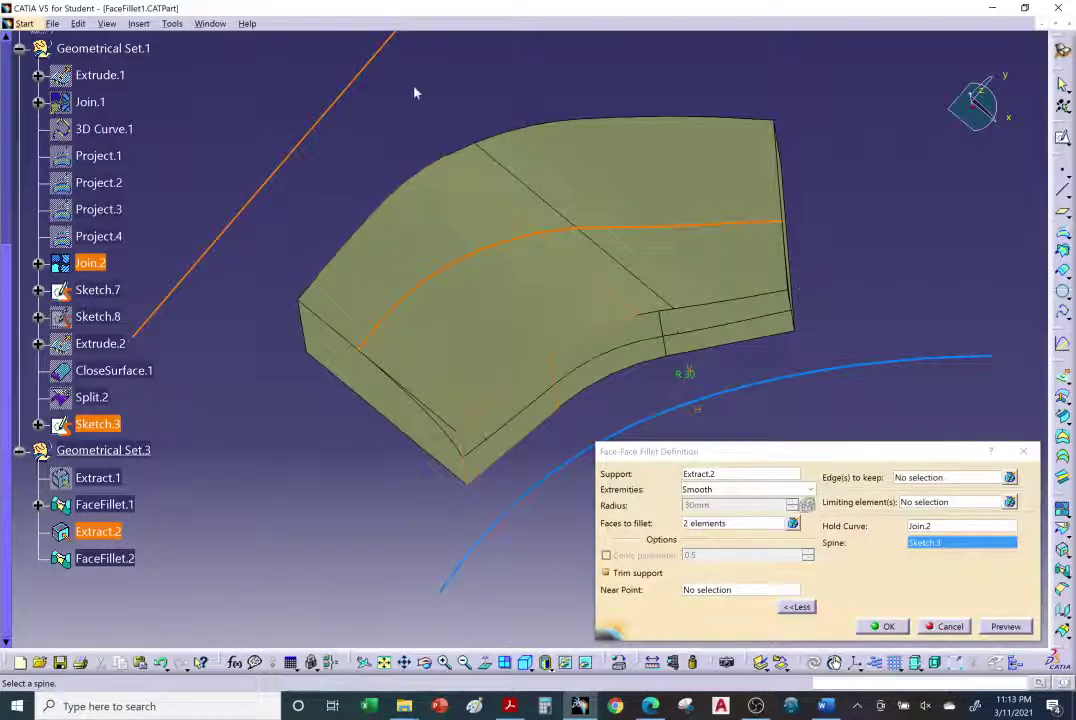
{"action": "left_click", "coordinate": [905, 362]}
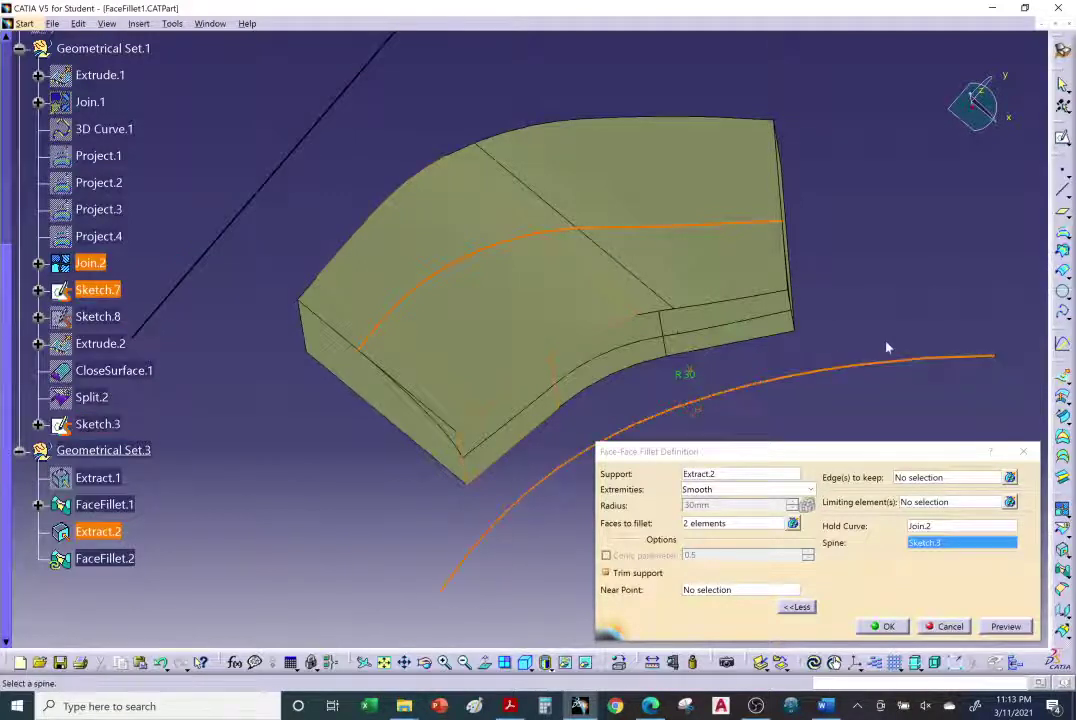
{"action": "left_click", "coordinate": [903, 627]}
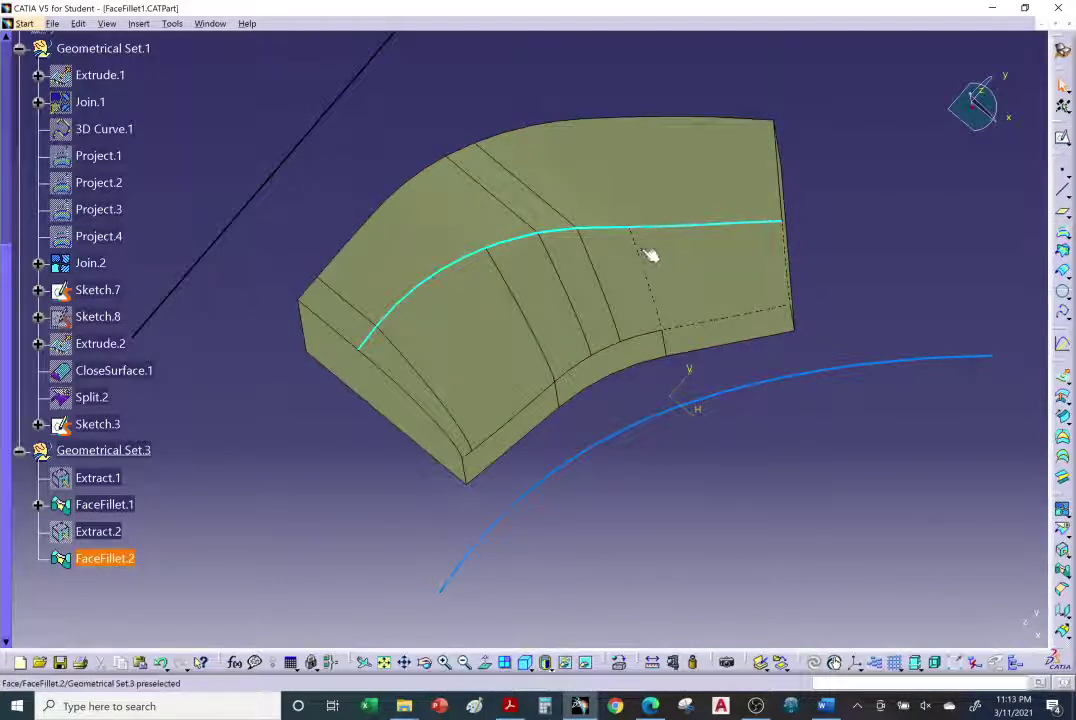
{"action": "left_click", "coordinate": [507, 505]}
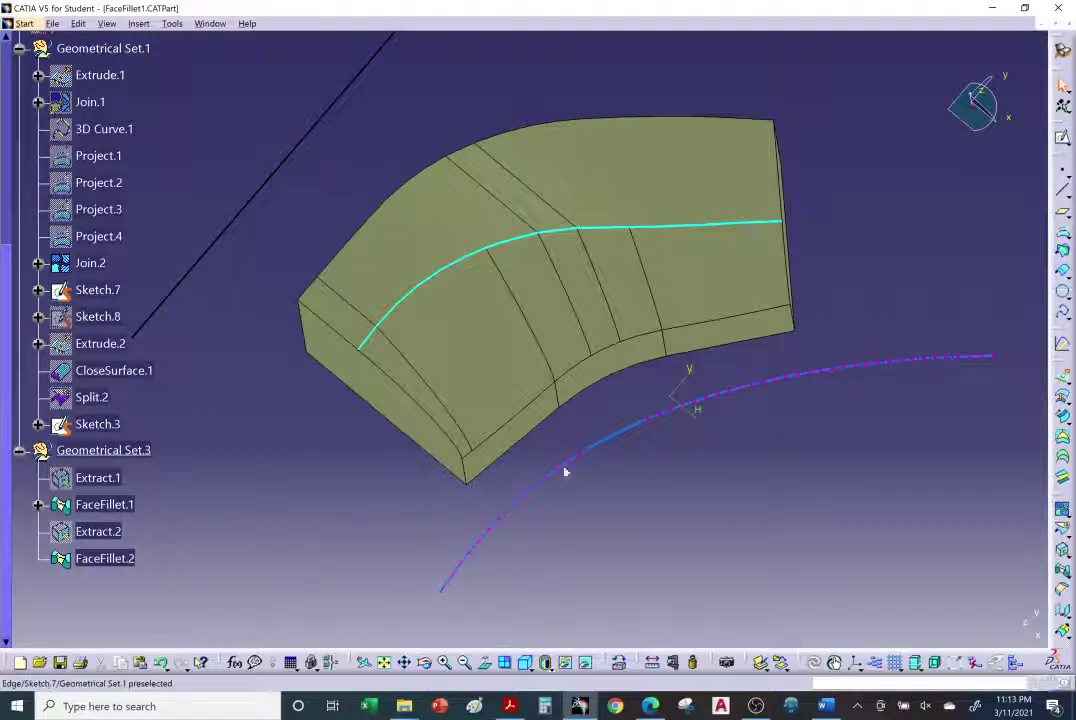
{"action": "middle_click_drag", "start_coordinate": [713, 388], "coordinate": [640, 445]}
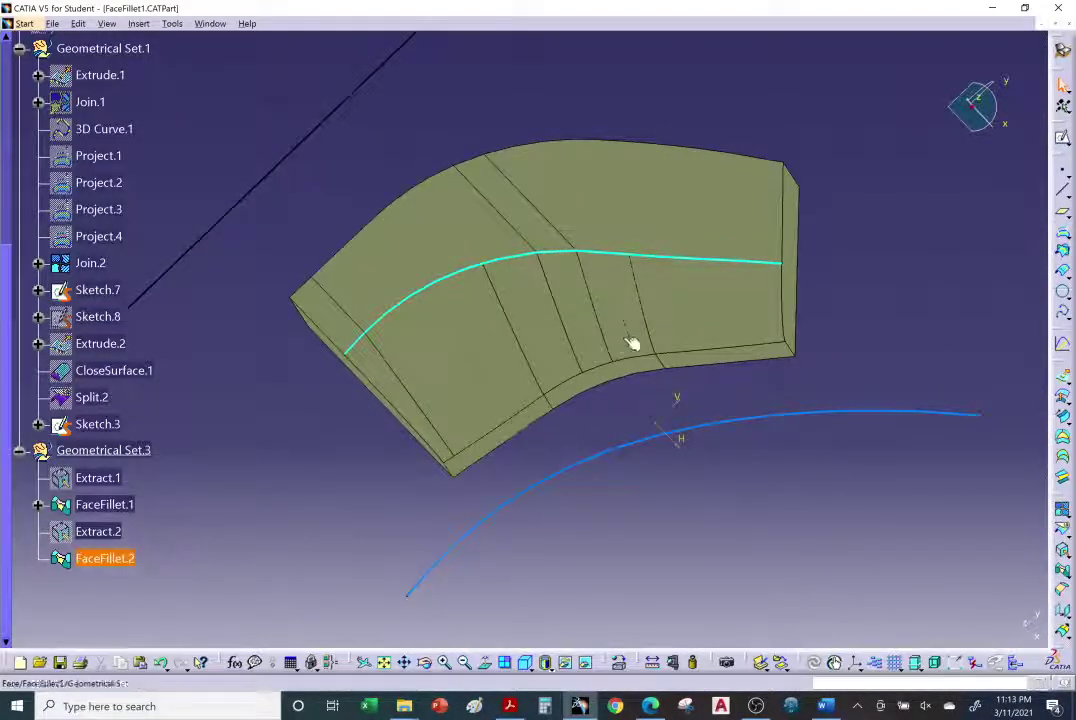
{"action": "middle_click_drag", "start_coordinate": [680, 440], "coordinate": [785, 453]}
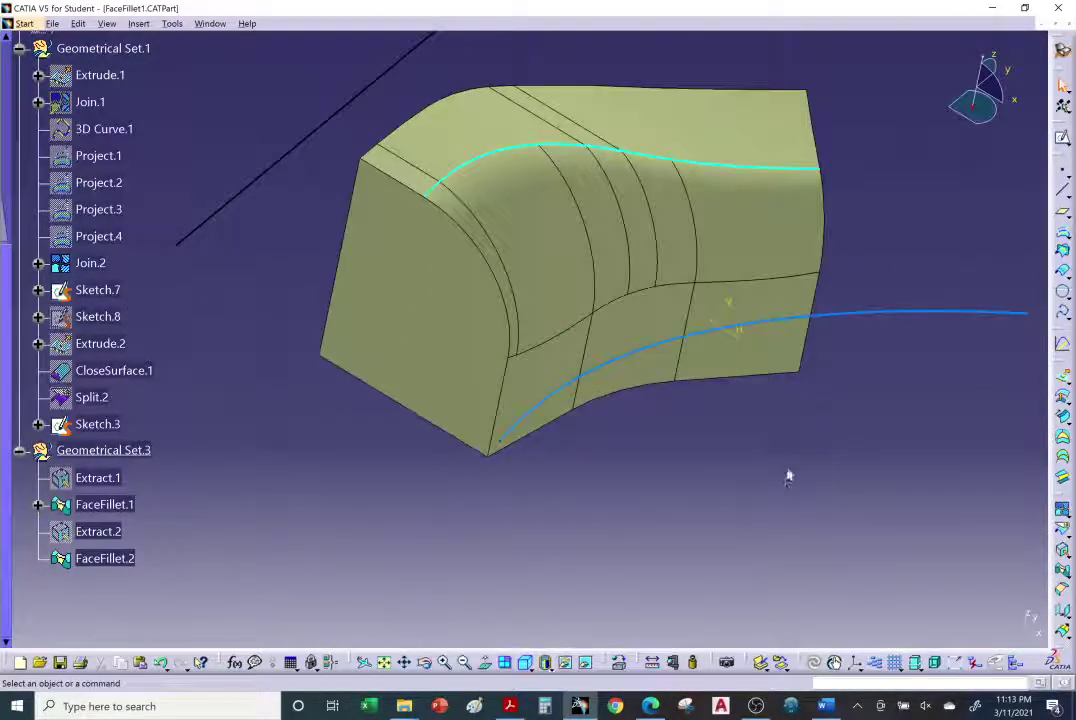
{"action": "middle_click_drag", "start_coordinate": [758, 509], "coordinate": [816, 480]}
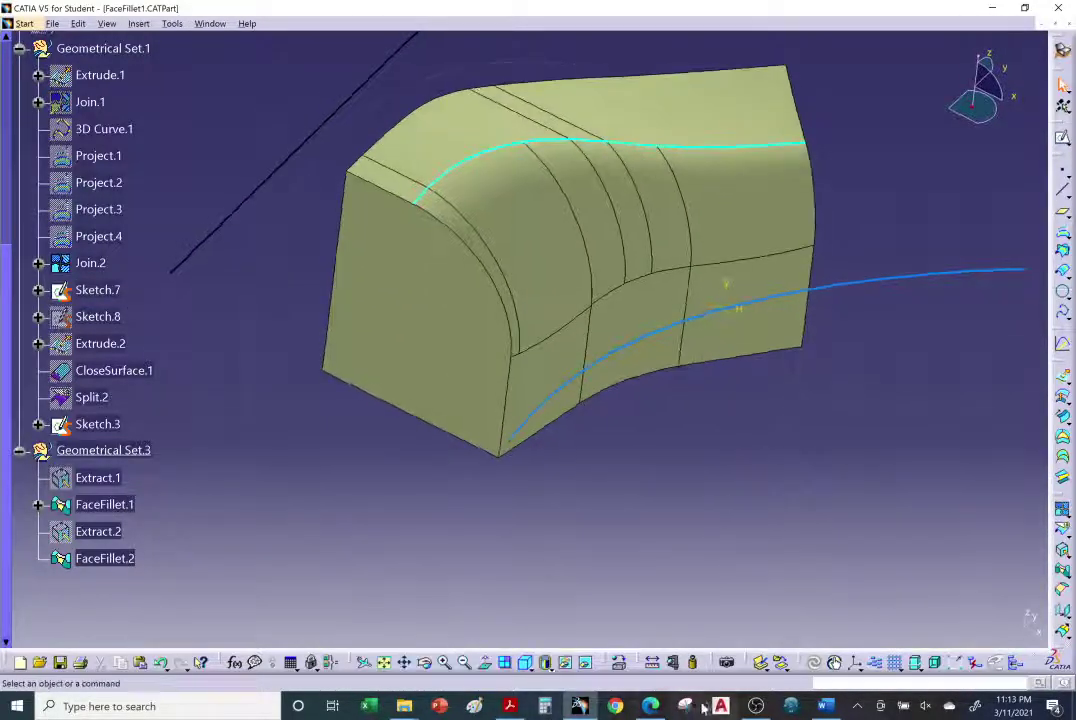
Switch to the browser and read the Filleting Volumes section of the face-face fillet help page.
{"action": "left_click", "coordinate": [650, 706]}
{"action": "scroll", "coordinate": [650, 520], "scroll_direction": "down", "scroll_amount": 5}
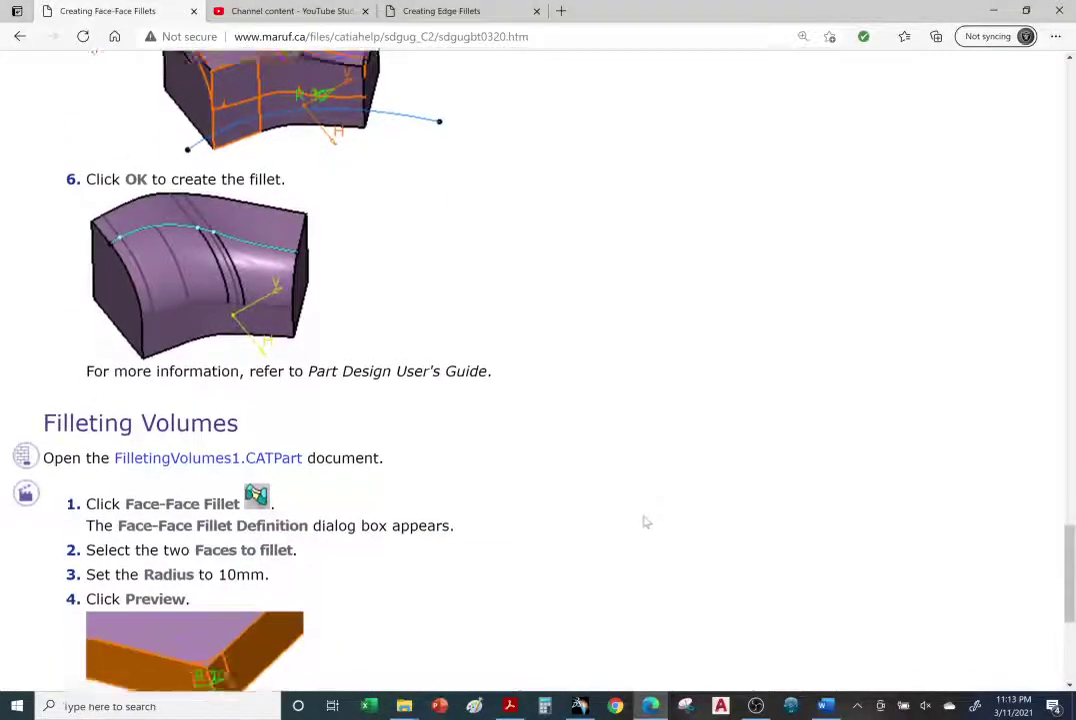
{"action": "scroll", "coordinate": [583, 485], "scroll_direction": "down", "scroll_amount": 1}
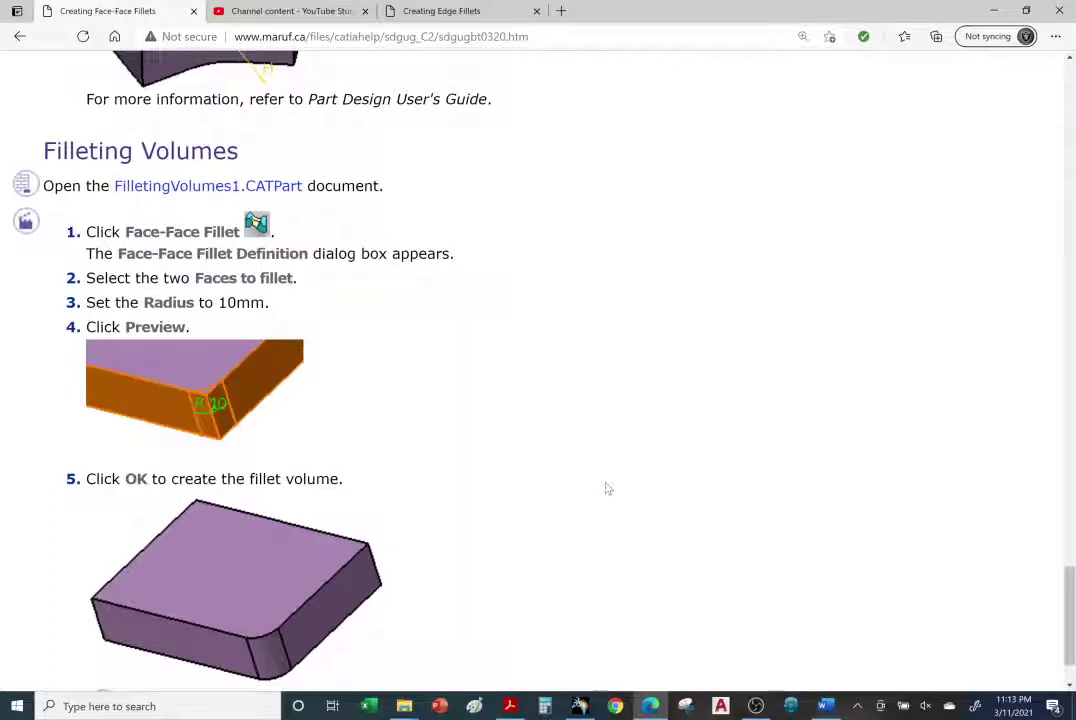
{"action": "scroll", "coordinate": [583, 490], "scroll_direction": "down", "scroll_amount": 1}
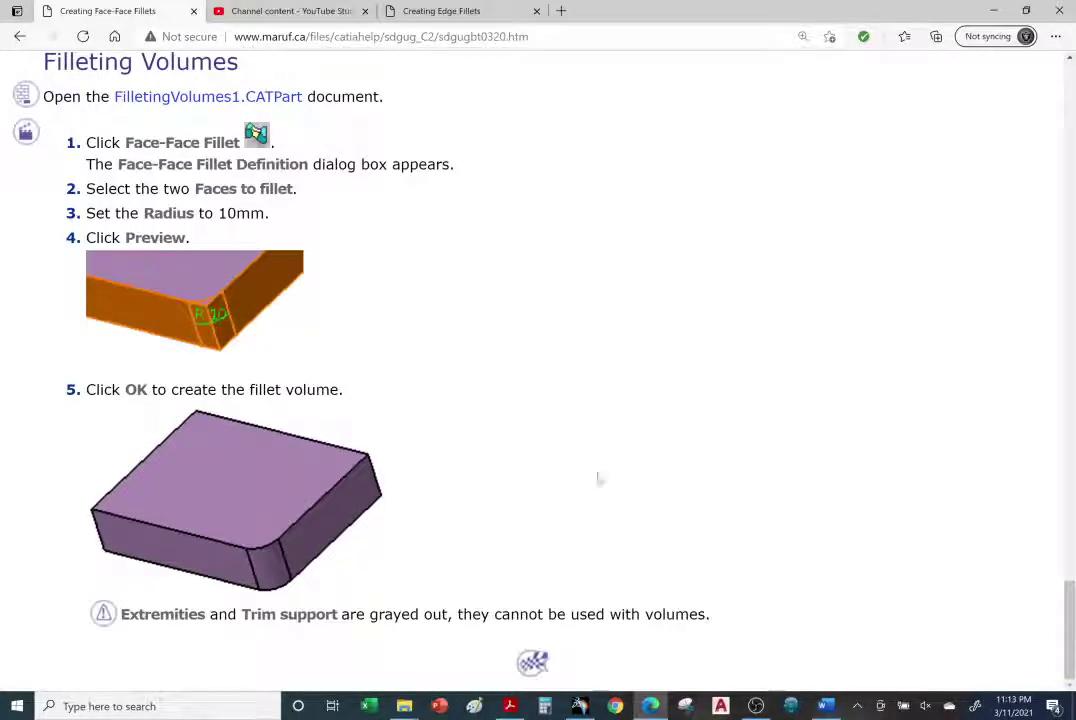
Return to CATIA and switch to the FilletingVolumes1.CATPart document.
{"action": "left_click", "coordinate": [579, 706]}
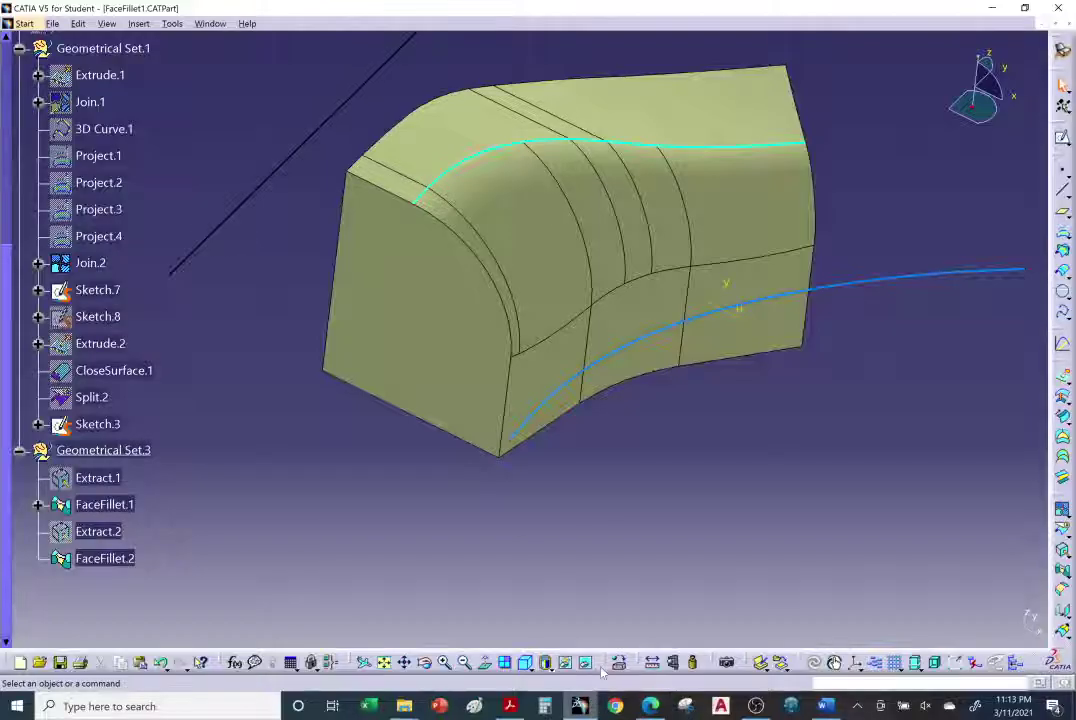
{"action": "left_click", "coordinate": [216, 25]}
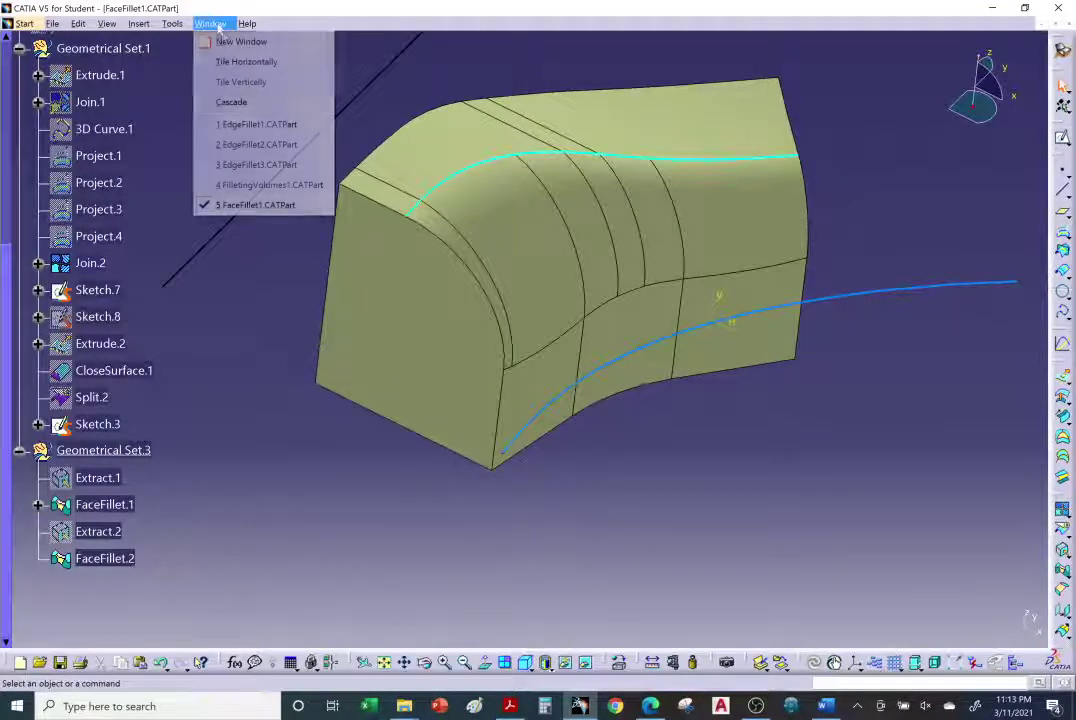
{"action": "left_click", "coordinate": [262, 186]}
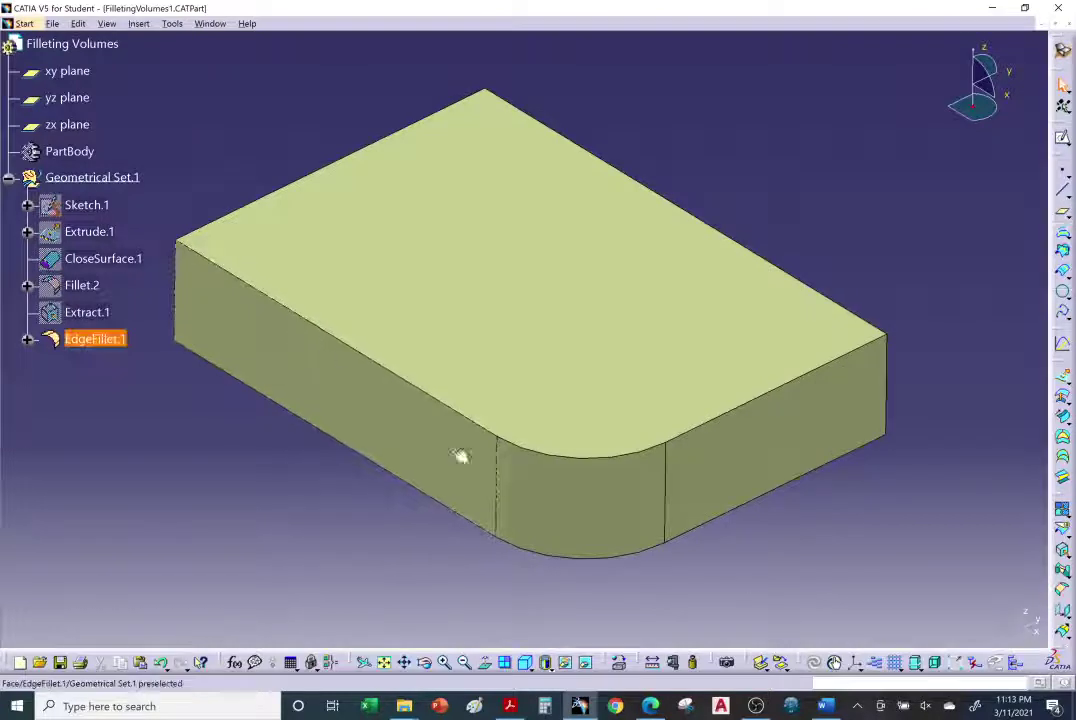
Hide EdgeFillet.1 and show CloseSurface.1 so the unfilleted block can be used.
{"action": "left_click", "coordinate": [104, 341]}
{"action": "right_click", "coordinate": [86, 340]}
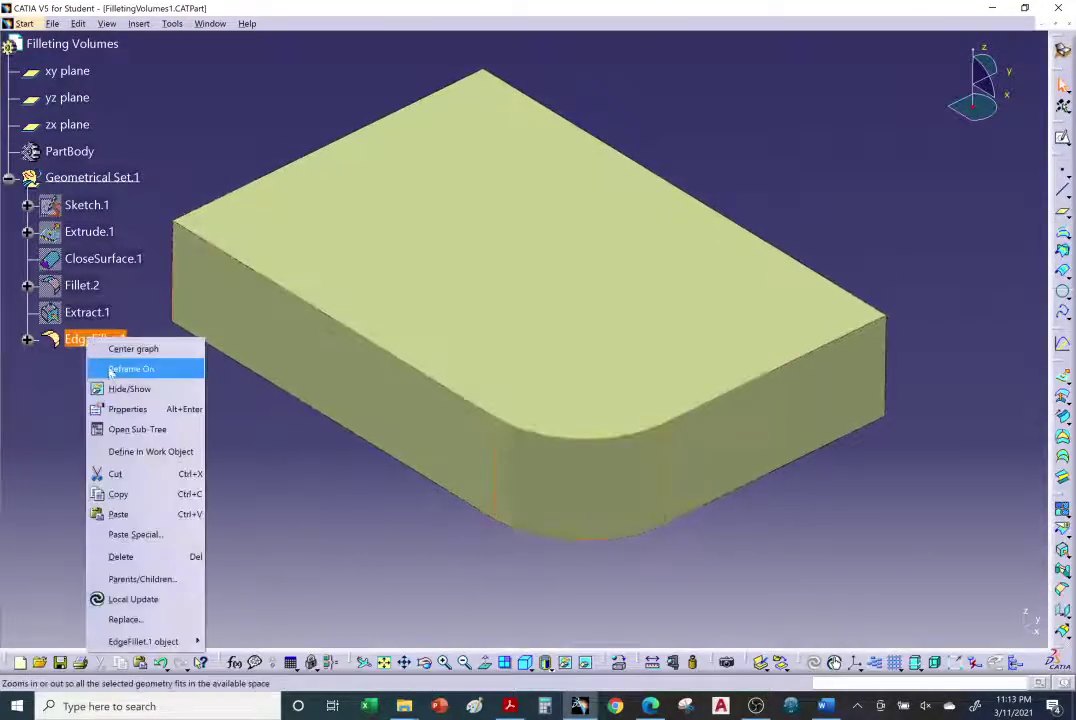
{"action": "left_click", "coordinate": [114, 389]}
{"action": "left_click", "coordinate": [110, 259]}
{"action": "right_click", "coordinate": [104, 260]}
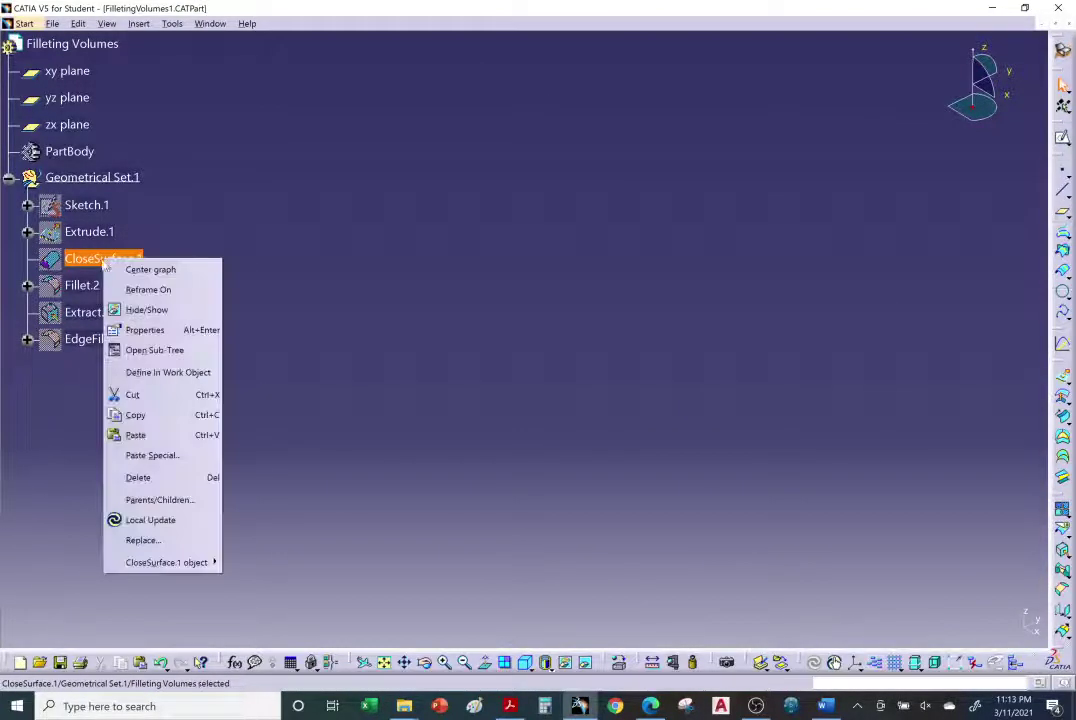
{"action": "left_click", "coordinate": [195, 309]}
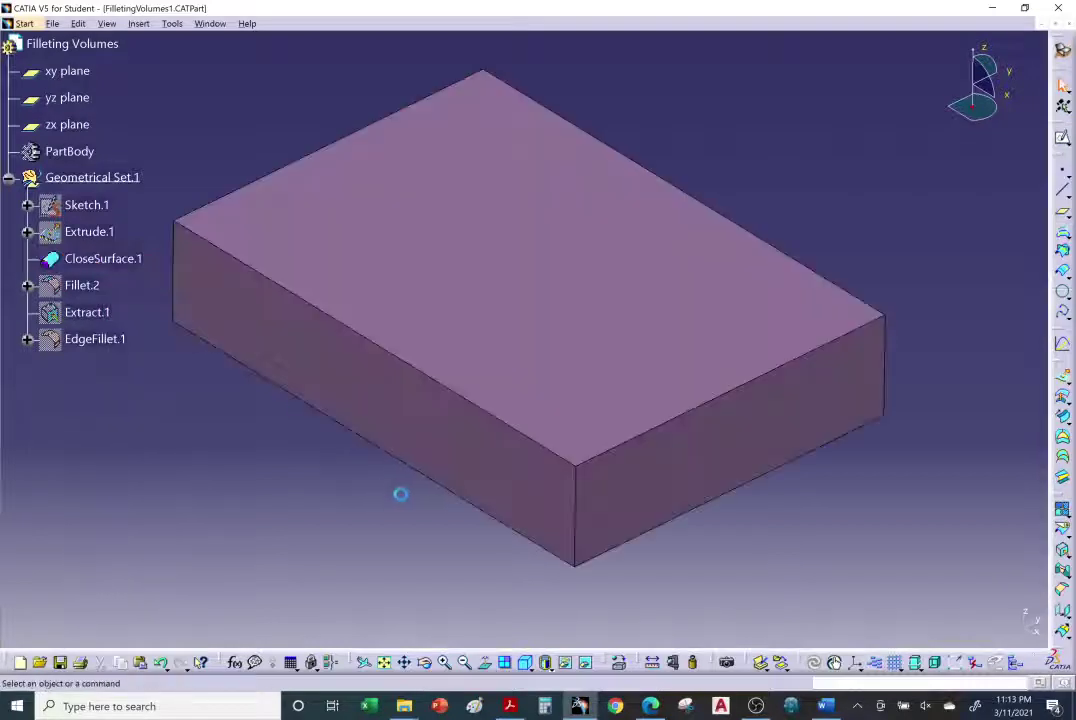
{"action": "middle_click_drag", "start_coordinate": [571, 472], "coordinate": [590, 449]}
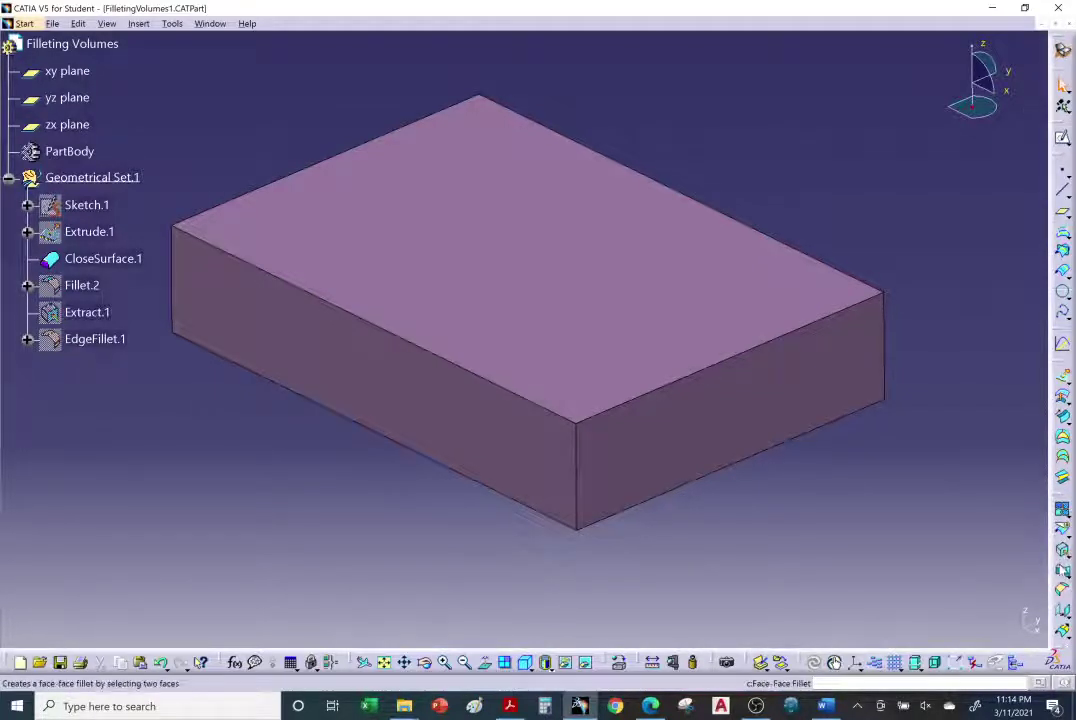
{"action": "left_click", "coordinate": [1063, 571]}
{"action": "middle_click_drag", "start_coordinate": [782, 387], "coordinate": [702, 267]}
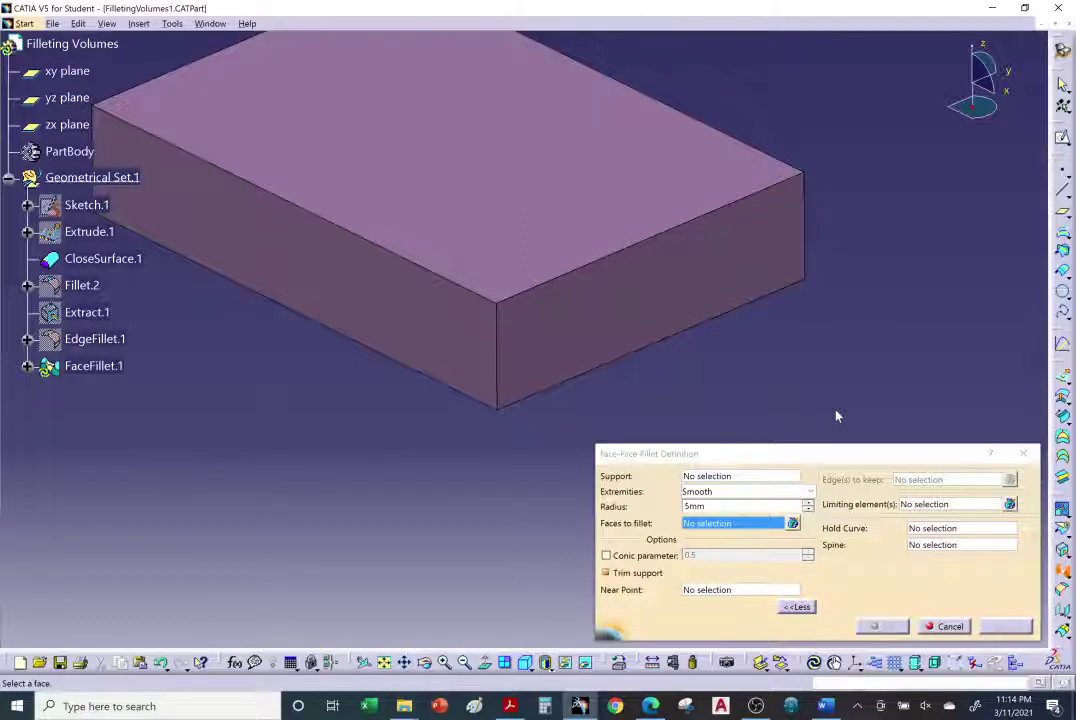
{"action": "left_click", "coordinate": [768, 478]}
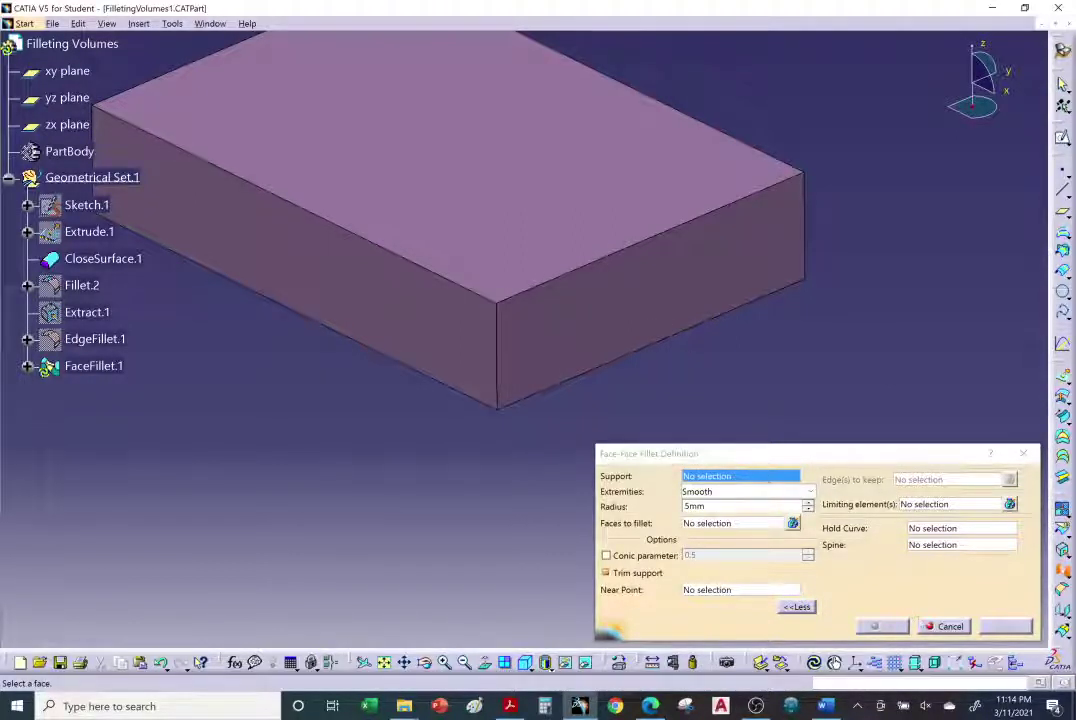
{"action": "left_click", "coordinate": [942, 626]}
Extract the block's faces from CloseSurface.1 with point continuity propagation, and hide CloseSurface.1.
{"action": "middle_click_drag", "start_coordinate": [658, 452], "coordinate": [668, 499]}
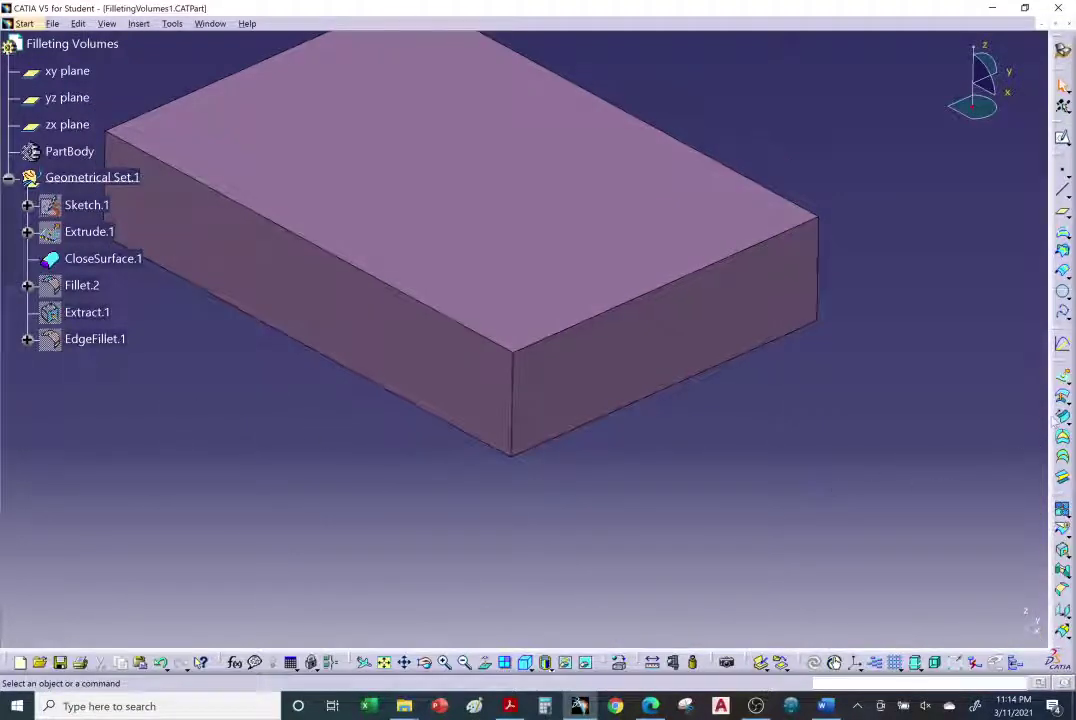
{"action": "left_click", "coordinate": [1062, 549]}
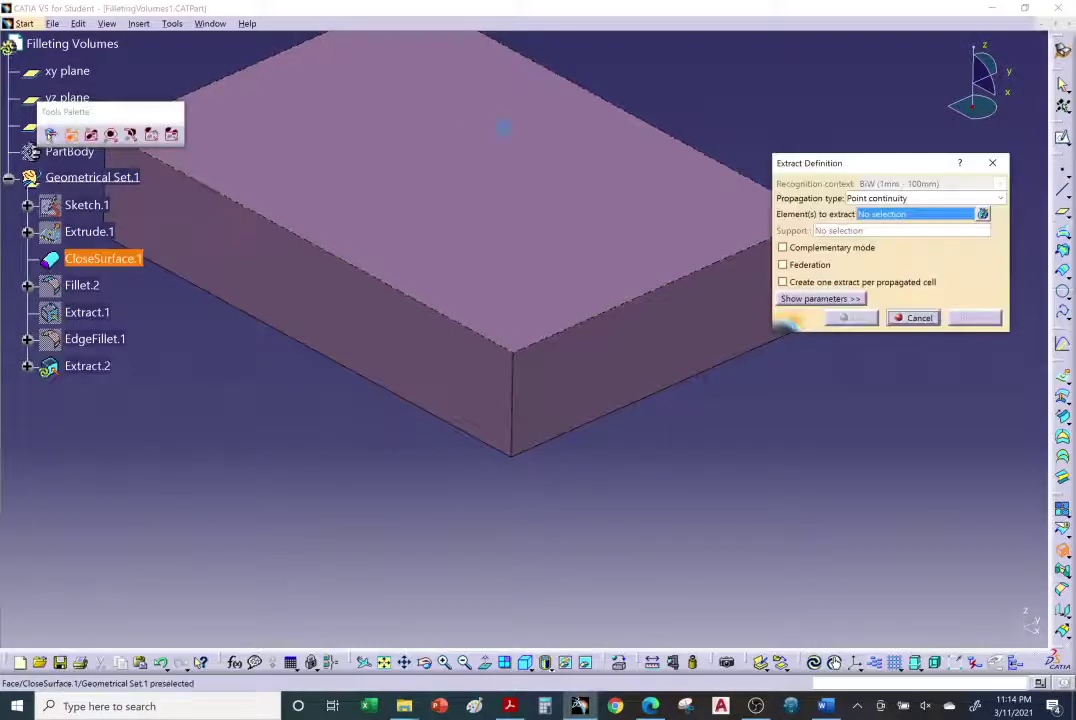
{"action": "left_click", "coordinate": [468, 181]}
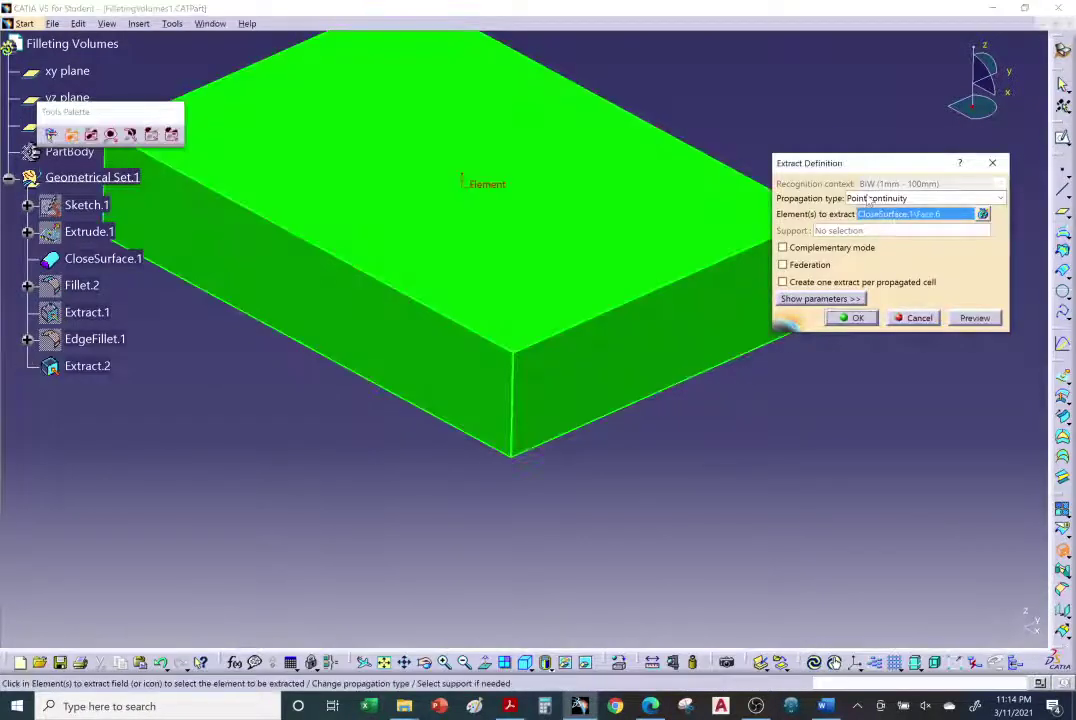
{"action": "left_click", "coordinate": [857, 318]}
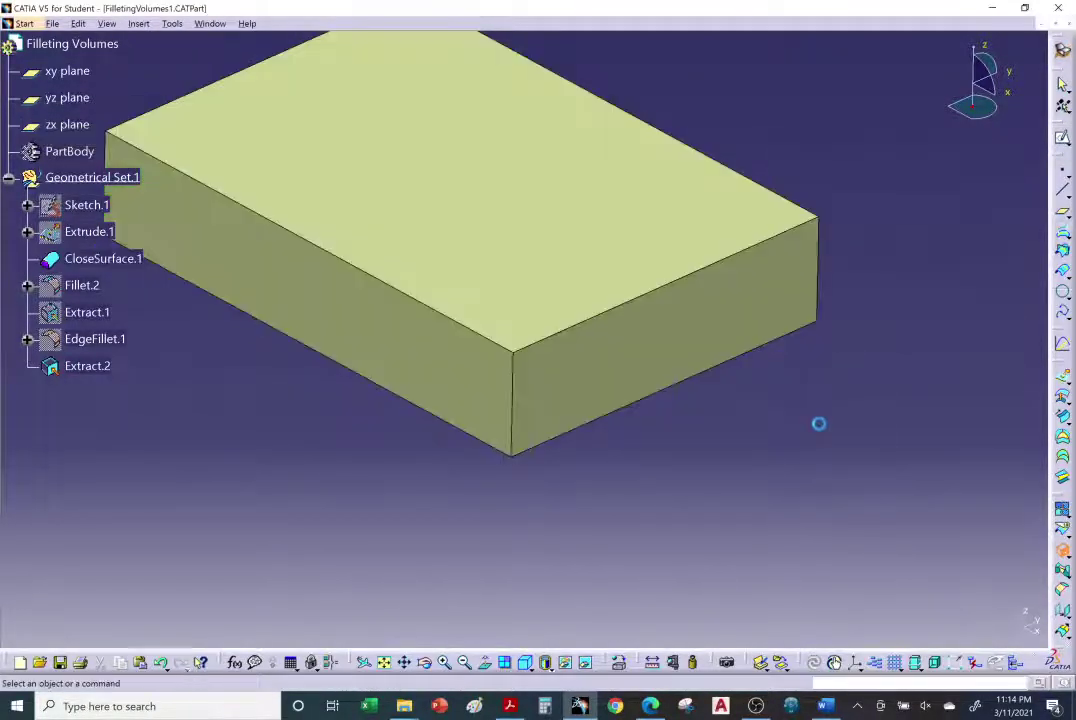
{"action": "right_click", "coordinate": [90, 262]}
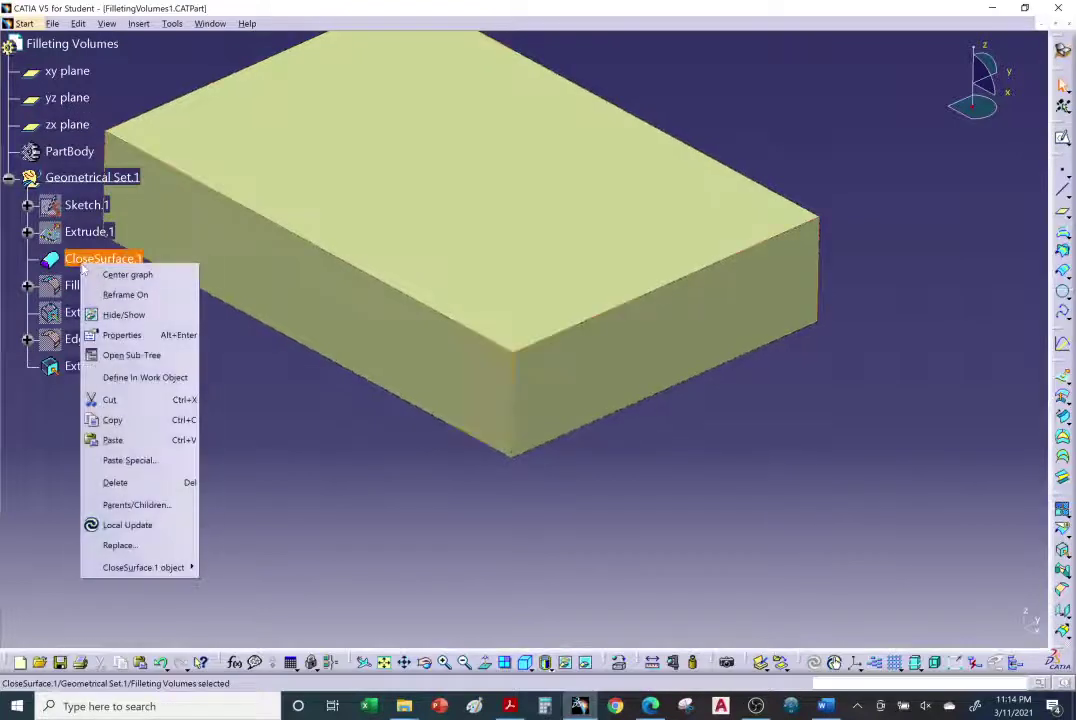
{"action": "left_click", "coordinate": [115, 312]}
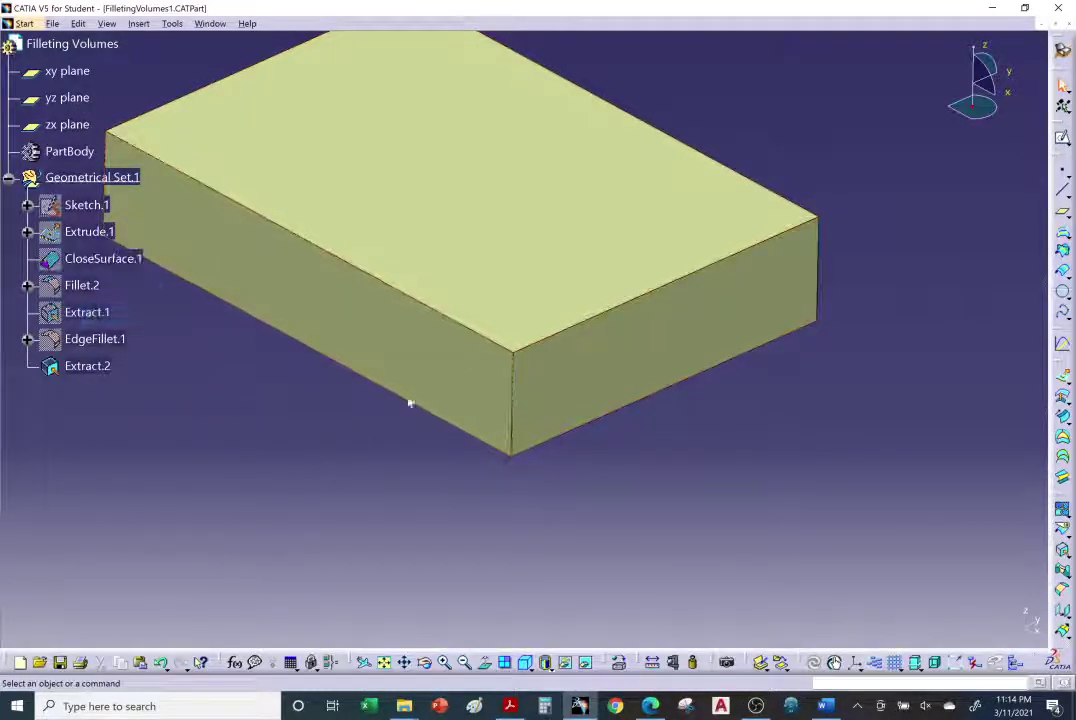
Create a face-face fillet with an 18 mm radius between the two front side faces of Extract.2 and inspect the rounded corner.
{"action": "left_click", "coordinate": [1064, 573]}
{"action": "left_click", "coordinate": [600, 408]}
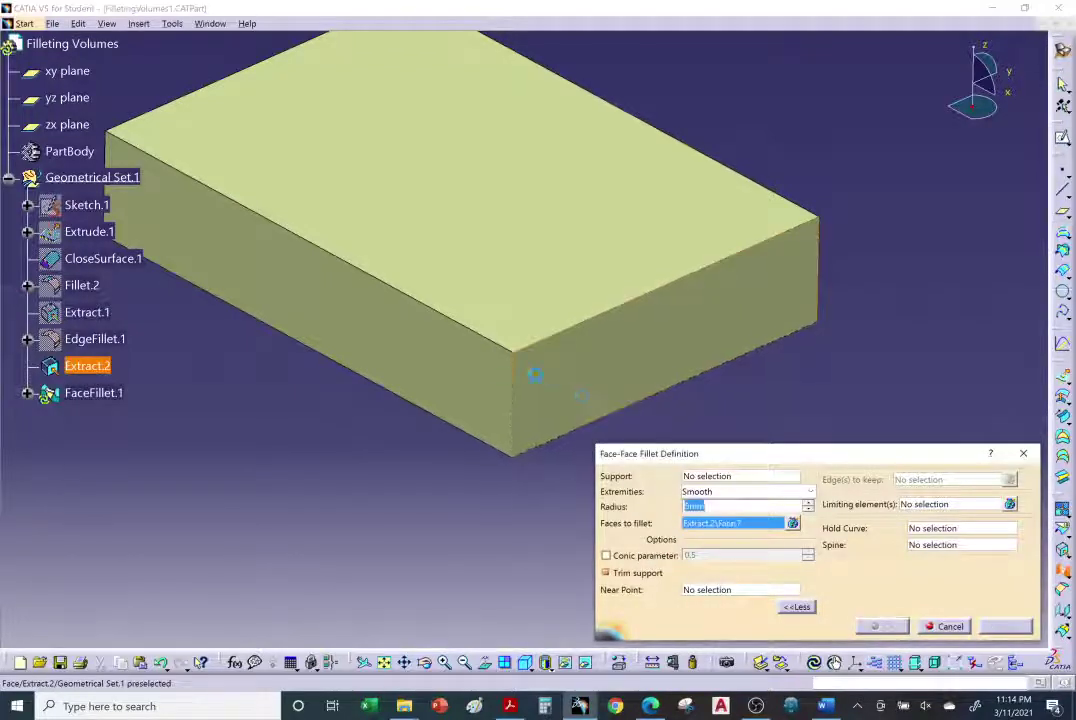
{"action": "left_click", "coordinate": [390, 315]}
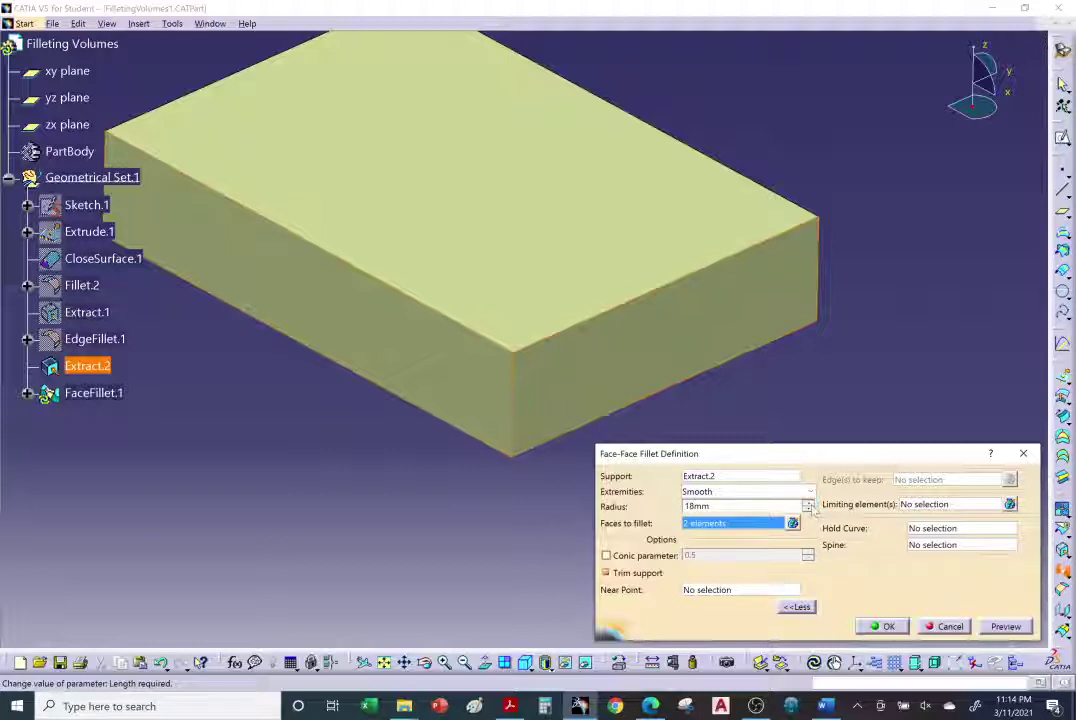
{"action": "left_click", "coordinate": [887, 626]}
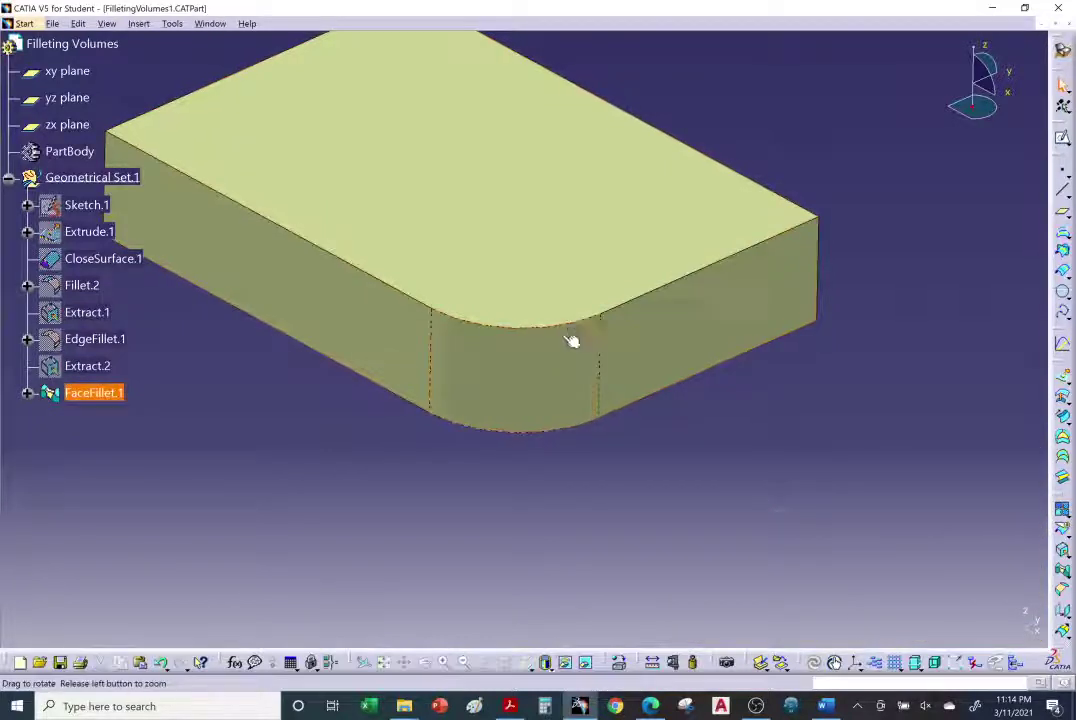
{"action": "middle_click_drag", "start_coordinate": [572, 341], "coordinate": [694, 471]}
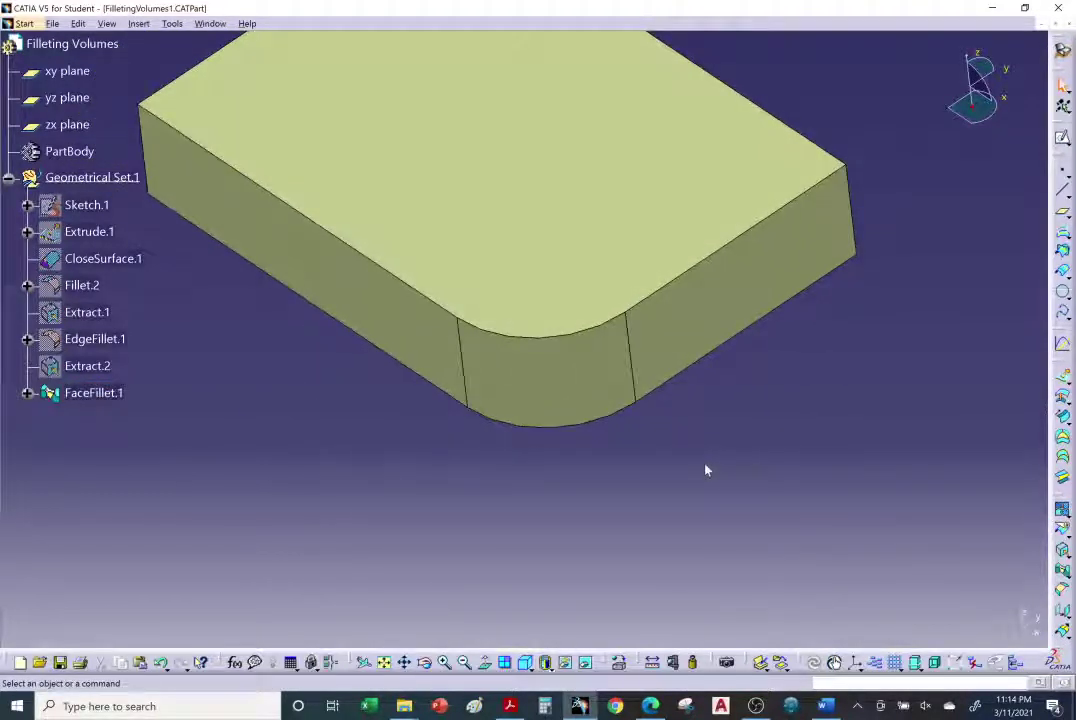
Switch to the browser and check the end of the Filleting Volumes help section, including the note on volumes.
{"action": "left_click", "coordinate": [651, 706]}
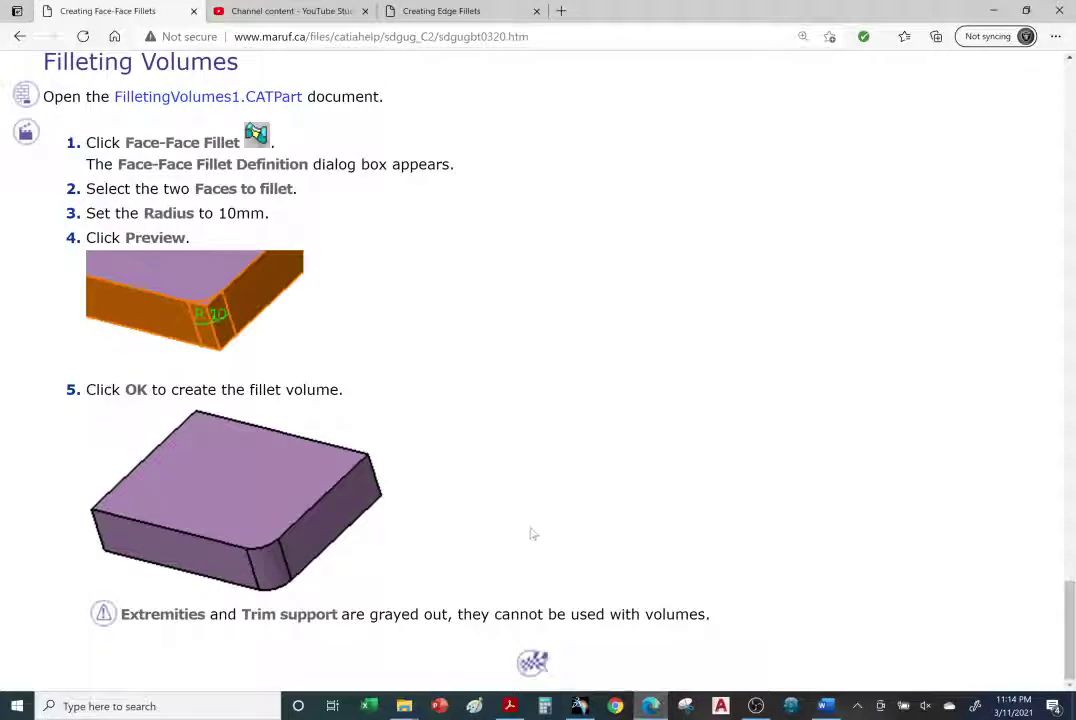
{"action": "scroll", "coordinate": [545, 527], "scroll_direction": "up", "scroll_amount": 1}
{"action": "scroll", "coordinate": [566, 513], "scroll_direction": "down", "scroll_amount": 1}
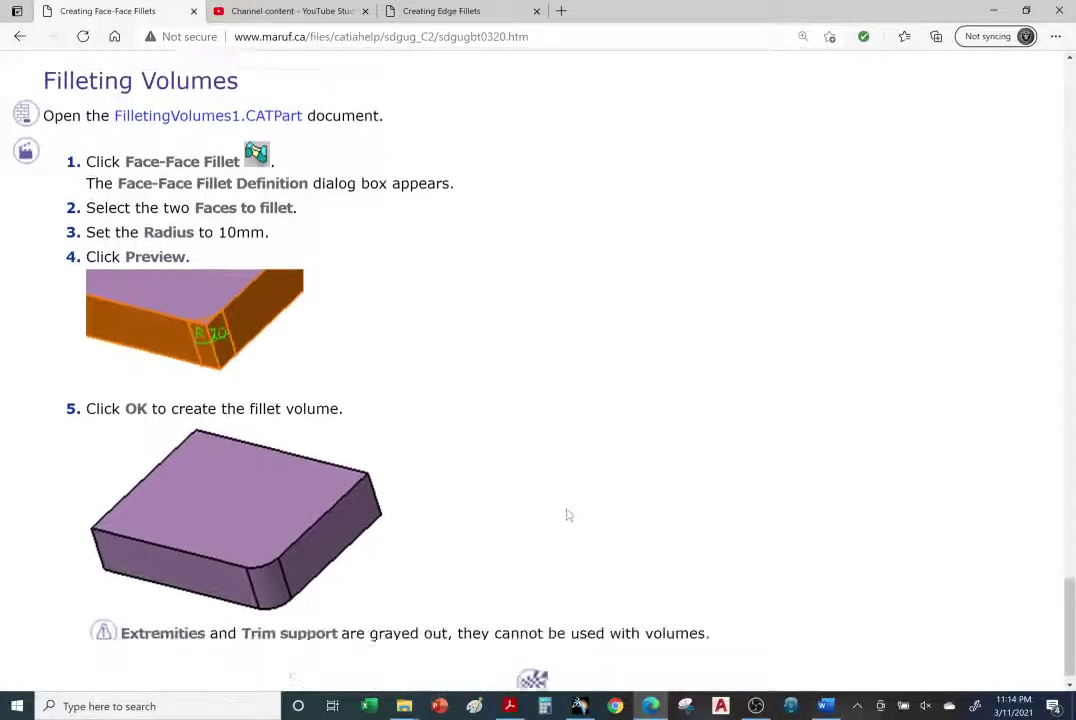